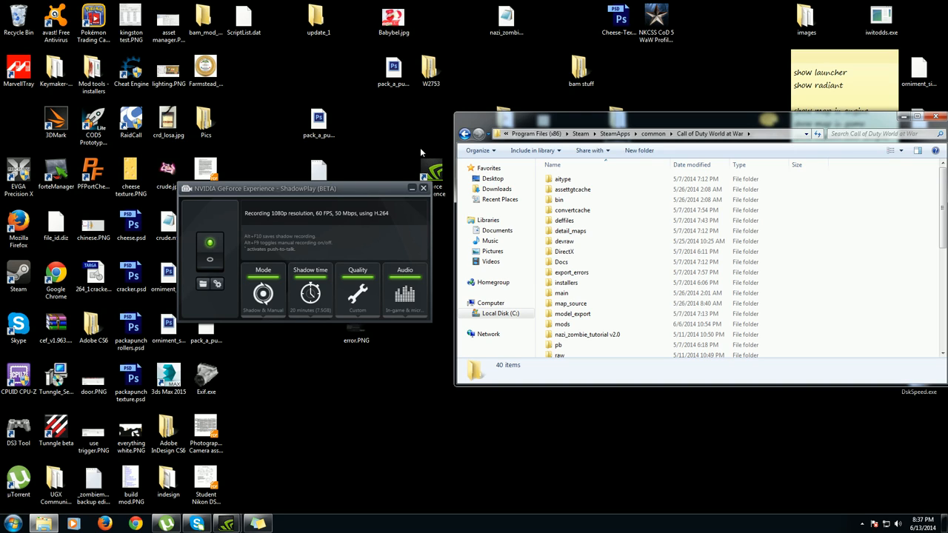
Arrange the Explorer and recording overlay windows so the game install folder is visible
drag(694, 123, 675, 147)
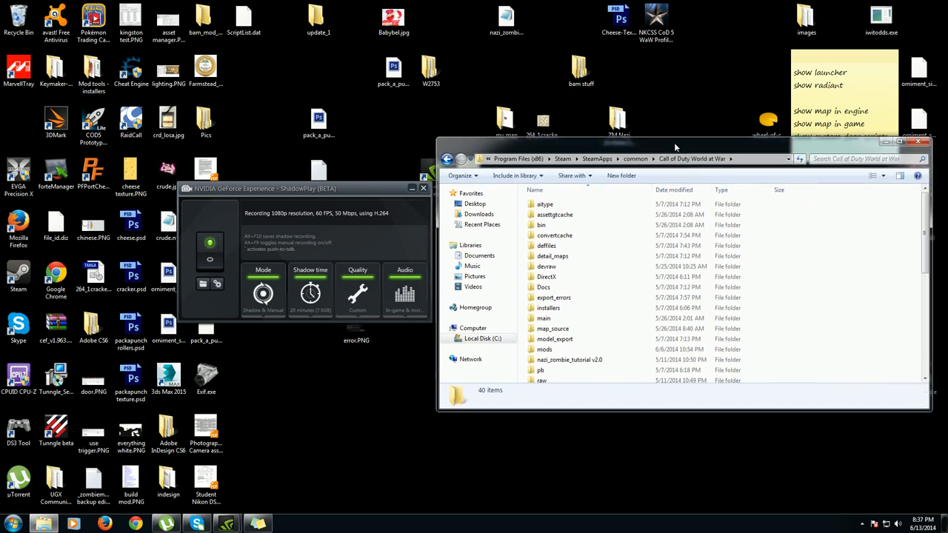
drag(675, 148, 565, 35)
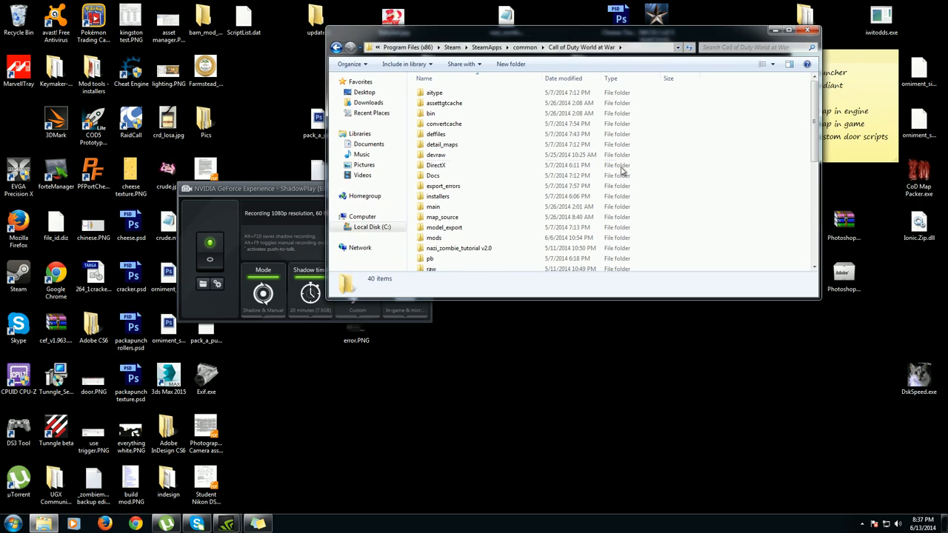
scroll(624, 178, down, 3)
scroll(615, 173, up, 3)
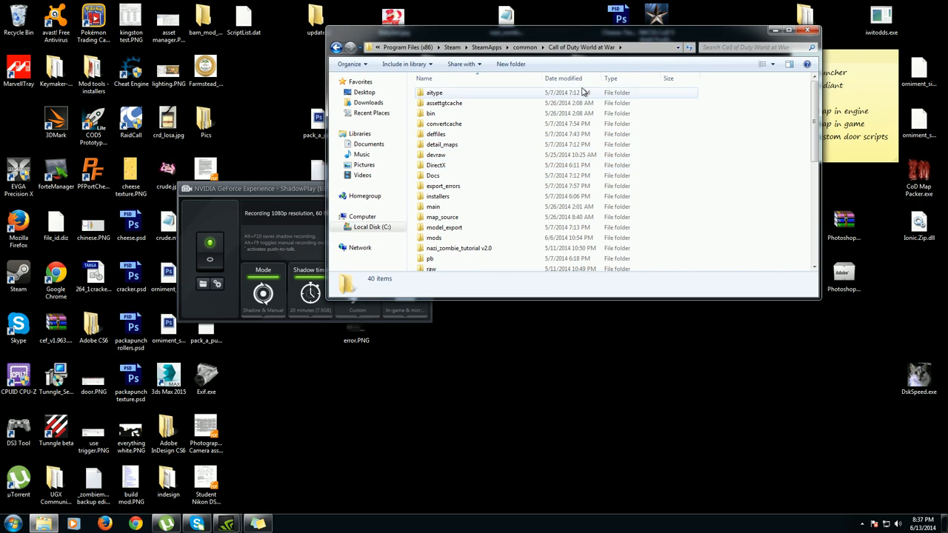
drag(592, 33, 702, 65)
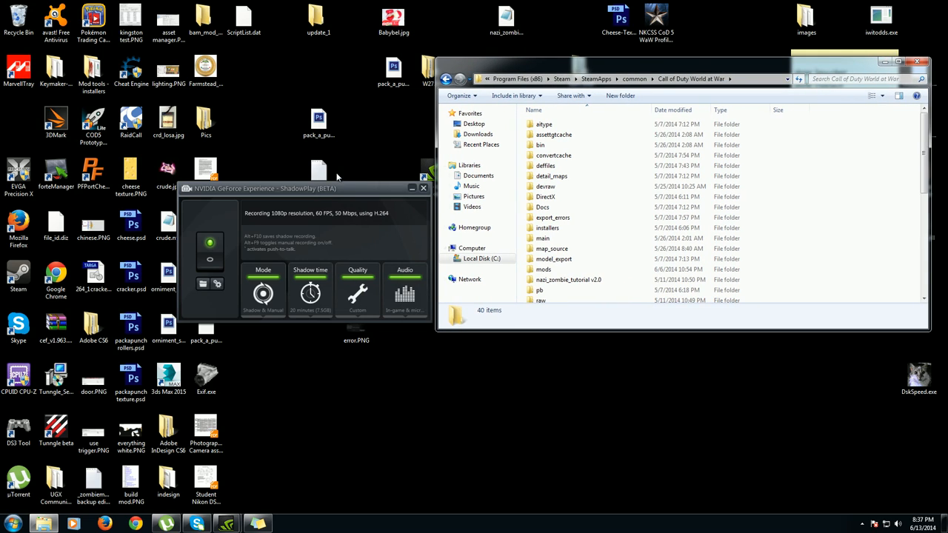
drag(339, 189, 215, 147)
drag(585, 58, 493, 50)
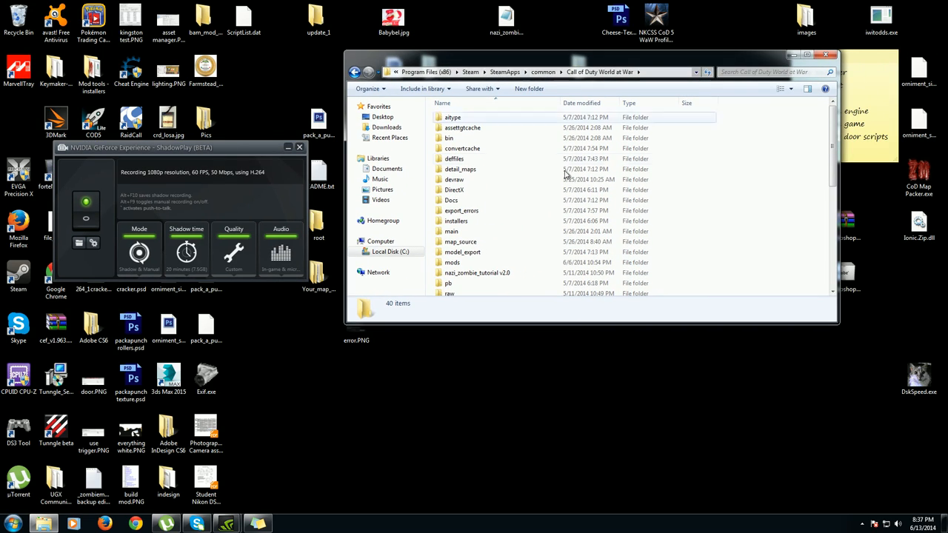
scroll(518, 208, down, 2)
Browse into the bin folder and run Launcher.exe, accepting the UAC prompt
double_click(476, 238)
scroll(516, 256, down, 3)
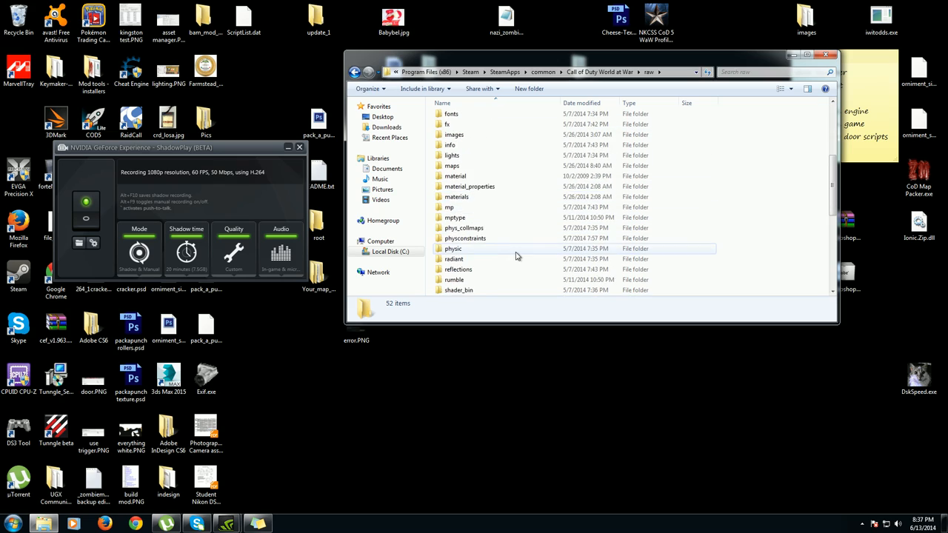
key(BackSpace)
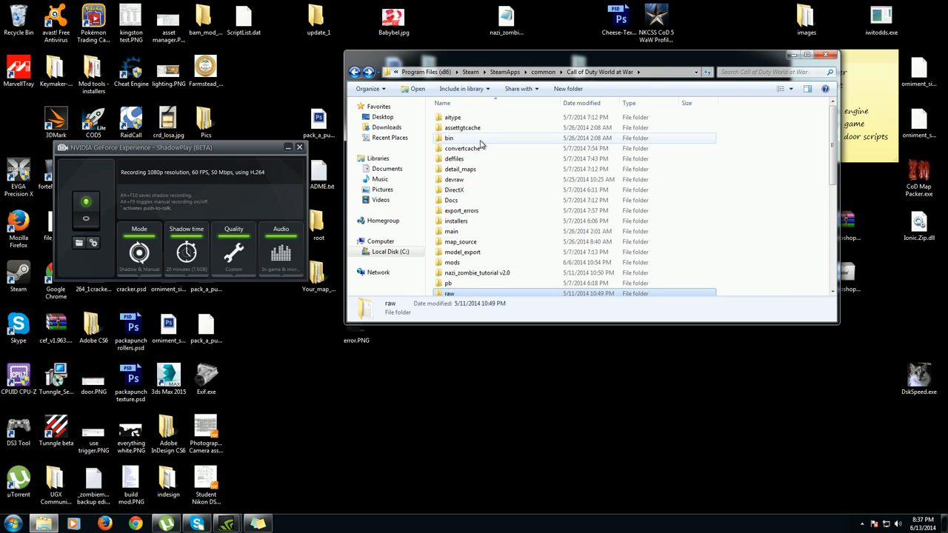
double_click(477, 139)
scroll(504, 222, down, 2)
double_click(477, 199)
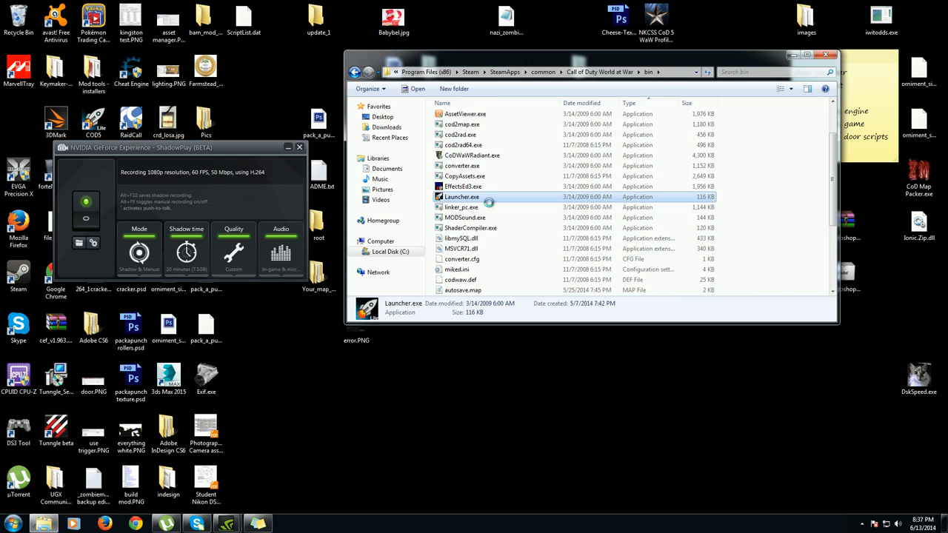
click(639, 221)
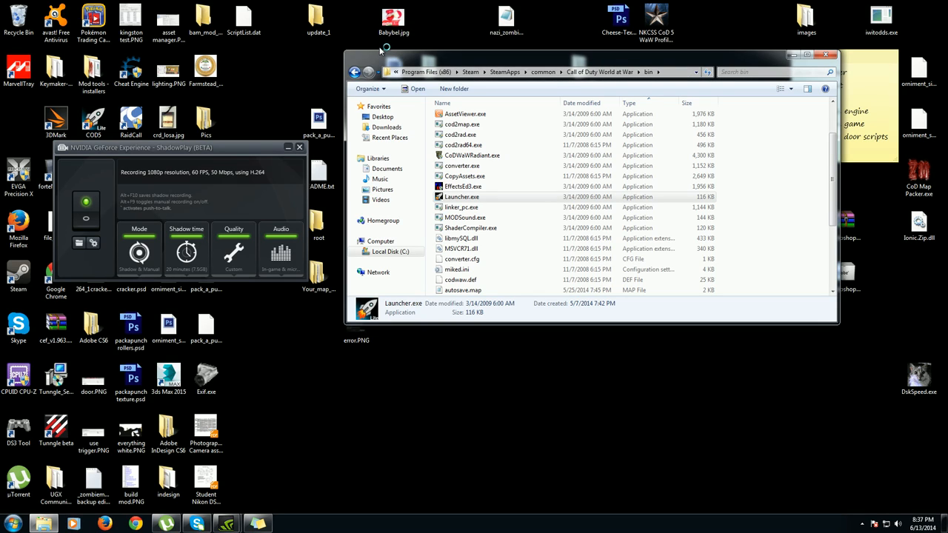
mouse_move(383, 82)
mouse_down()
mouse_move(583, 82)
mouse_move(548, 52)
mouse_up()
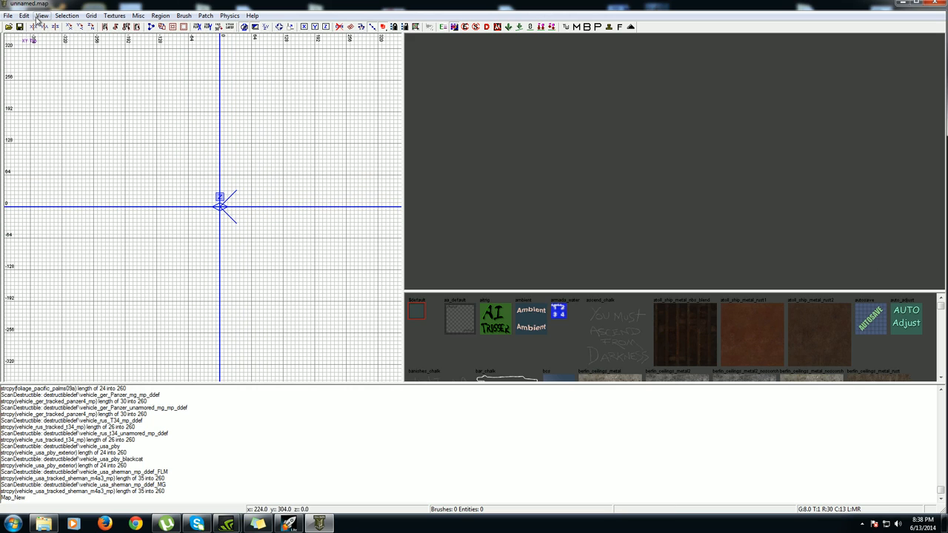
Draw a brush around the grid origin and texture it with atoll_ship_metal_ribs_blend
drag(217, 178, 290, 265)
click(682, 340)
right_click(470, 180)
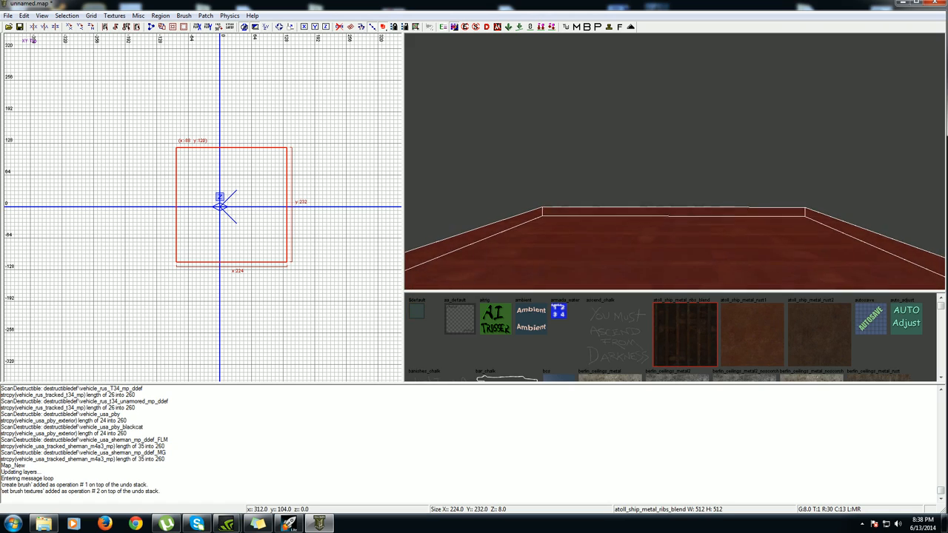
right_click(641, 161)
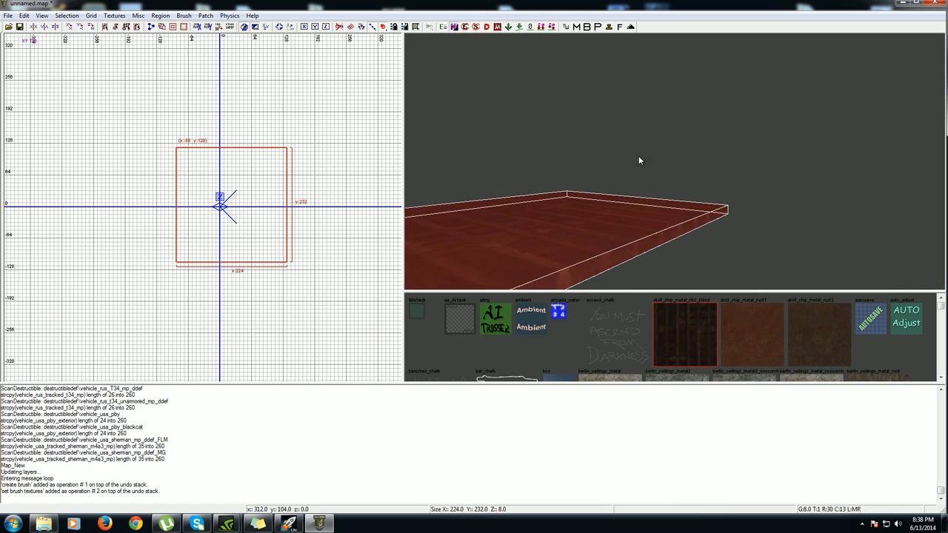
In the front view, raise the brush and stretch it taller
key(ctrl+Tab)
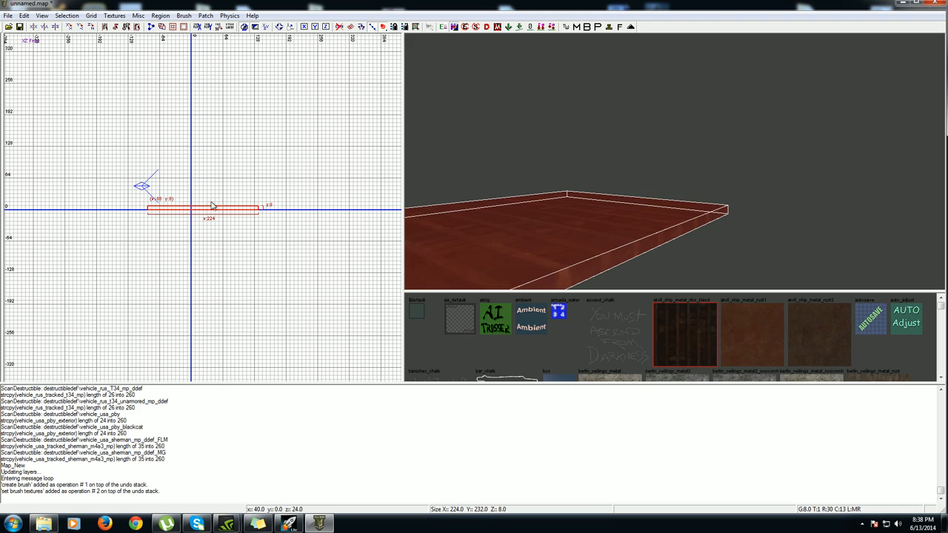
mouse_move(212, 206)
mouse_down()
mouse_move(221, 138)
mouse_move(221, 146)
mouse_up()
right_click(582, 158)
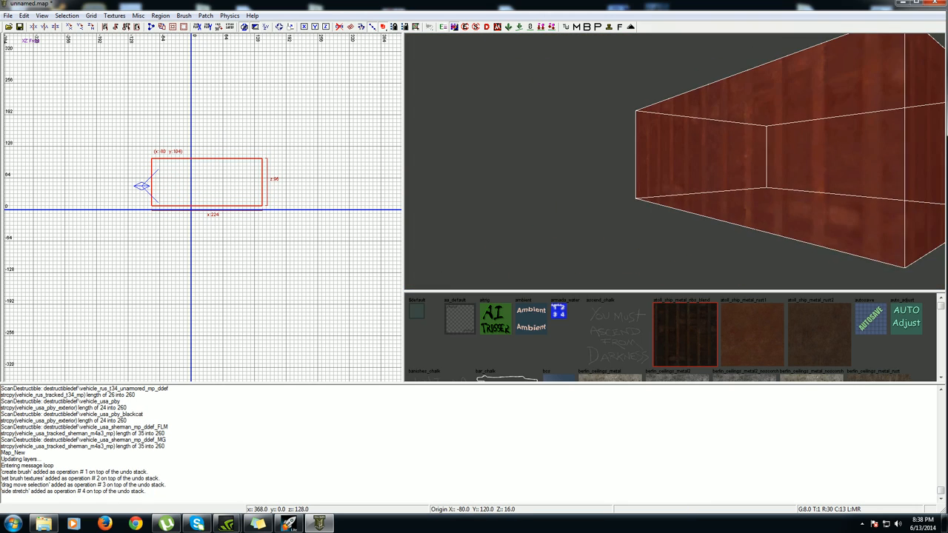
right_click(139, 9)
click(99, 15)
mouse_move(114, 15)
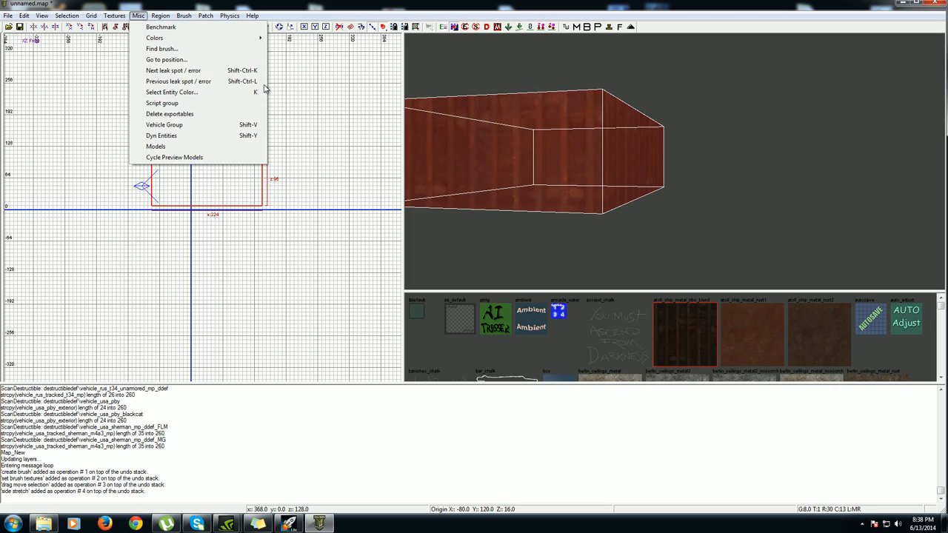
click(300, 176)
Pull the brush's side in to narrow it into a thin wall-like slab
drag(150, 185, 256, 198)
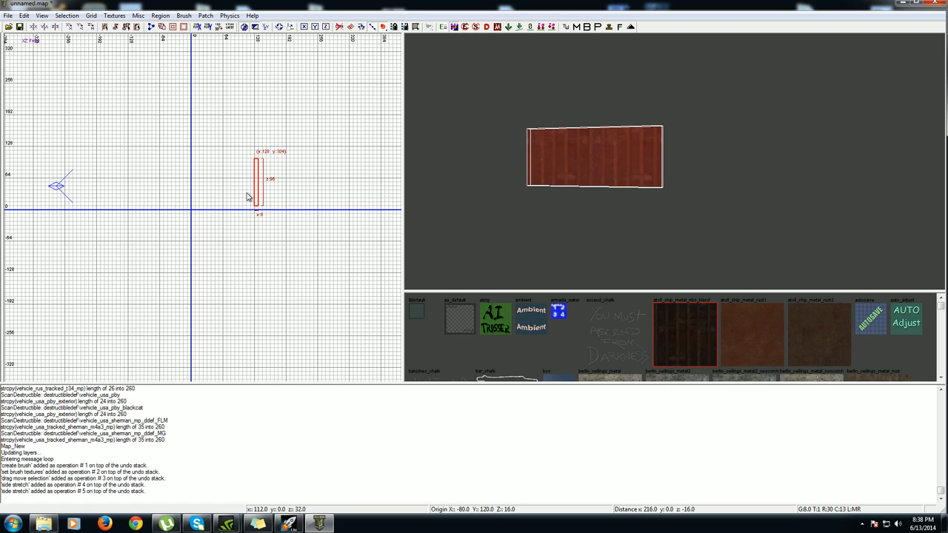
click(229, 197)
scroll(594, 352, down, 3)
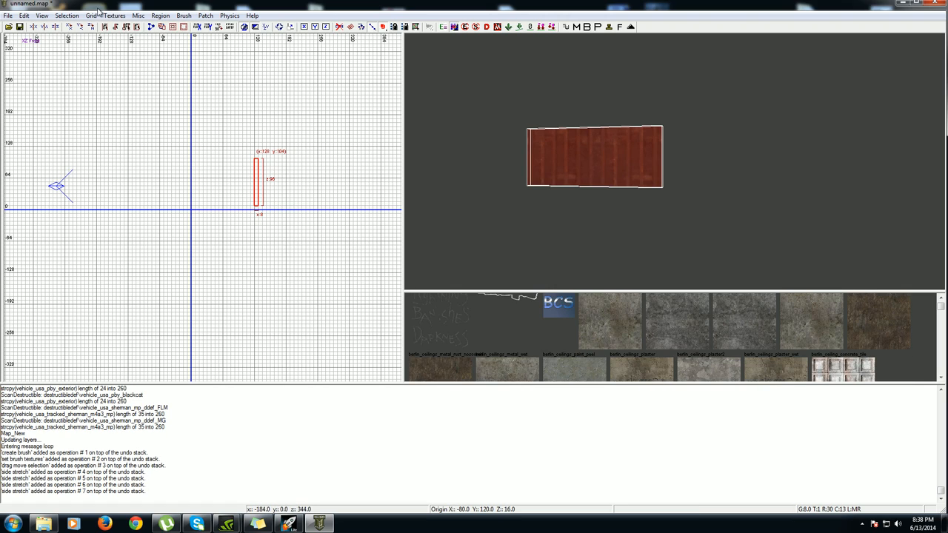
click(141, 16)
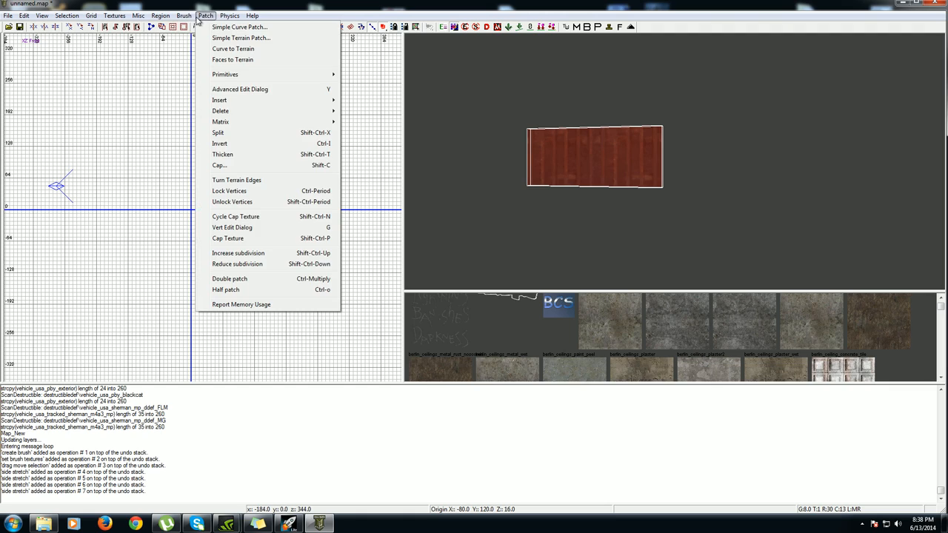
mouse_move(230, 16)
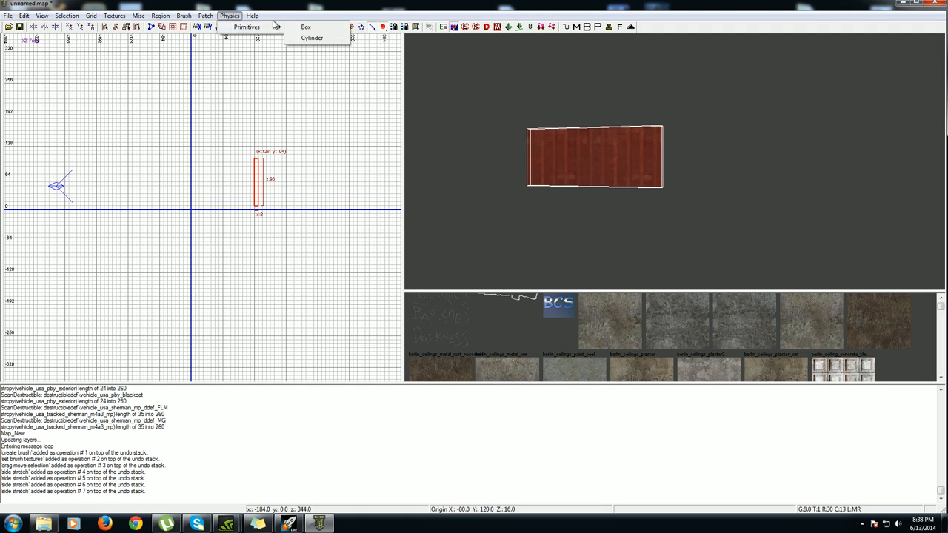
click(176, 132)
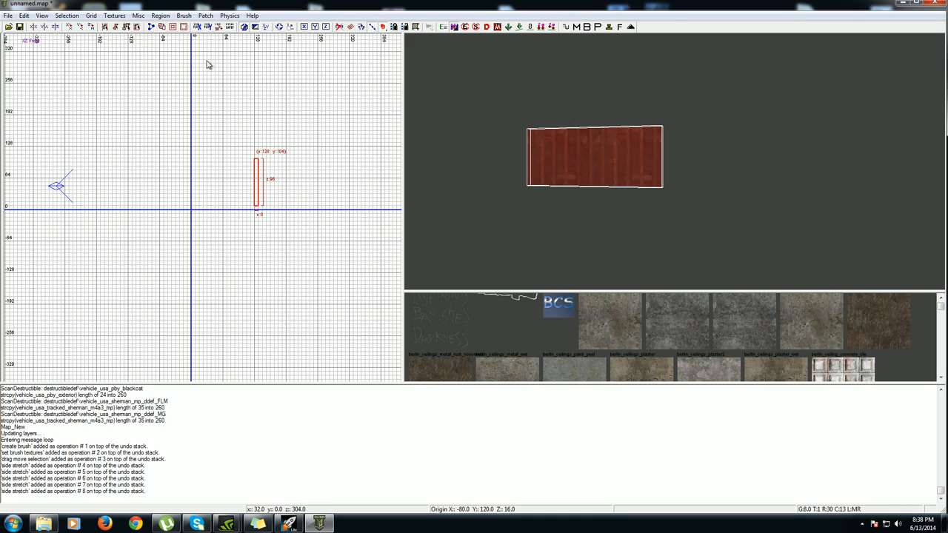
Open nazi_zombie_inquiry.map without saving the test wall or copying the selection
click(7, 14)
click(26, 42)
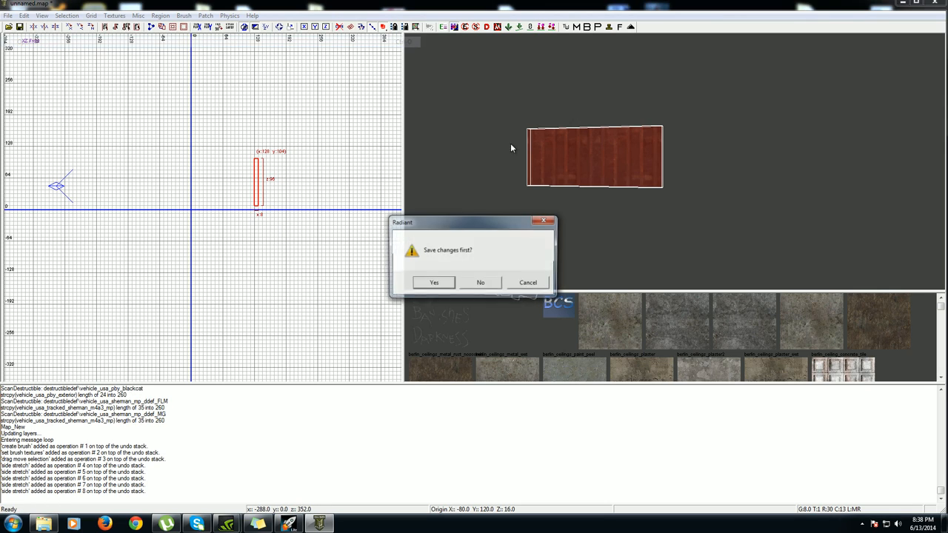
click(482, 285)
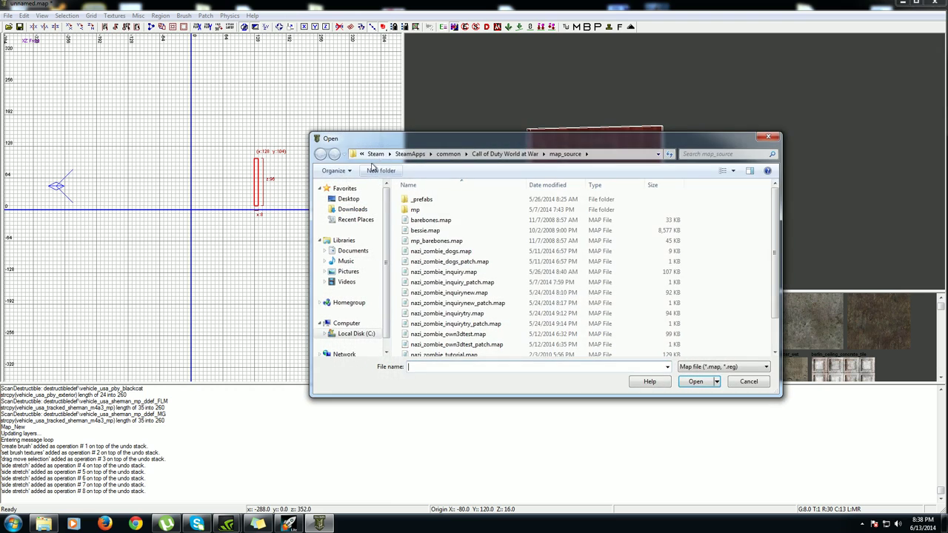
click(489, 273)
click(700, 383)
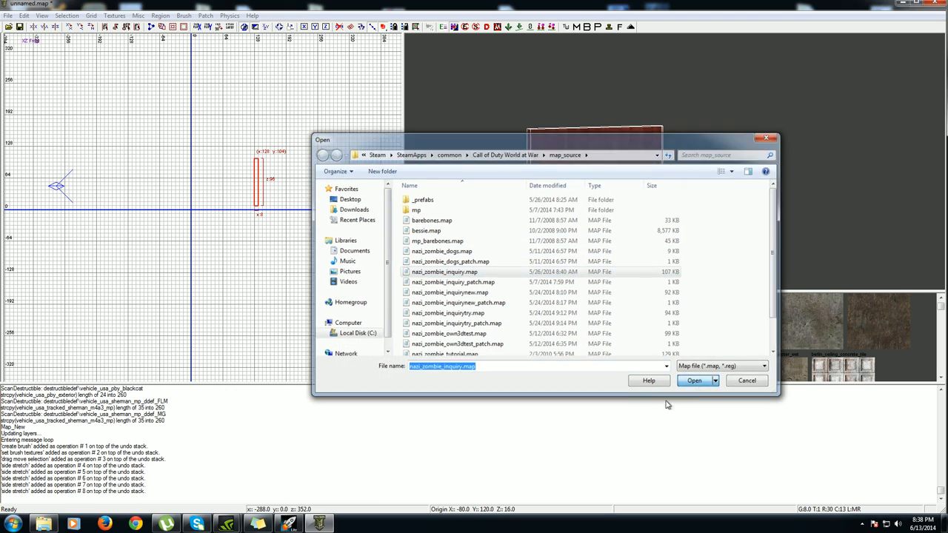
click(503, 285)
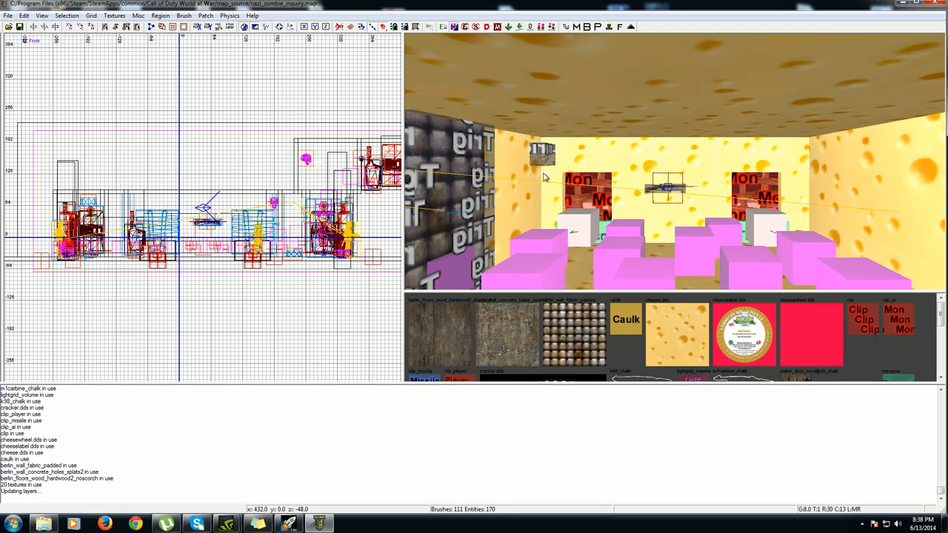
right_click(543, 176)
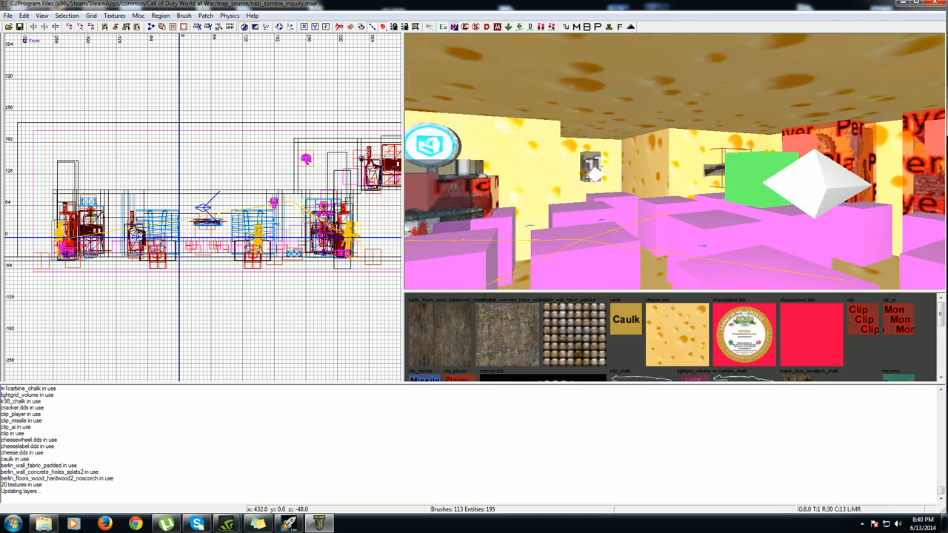
key(Down)
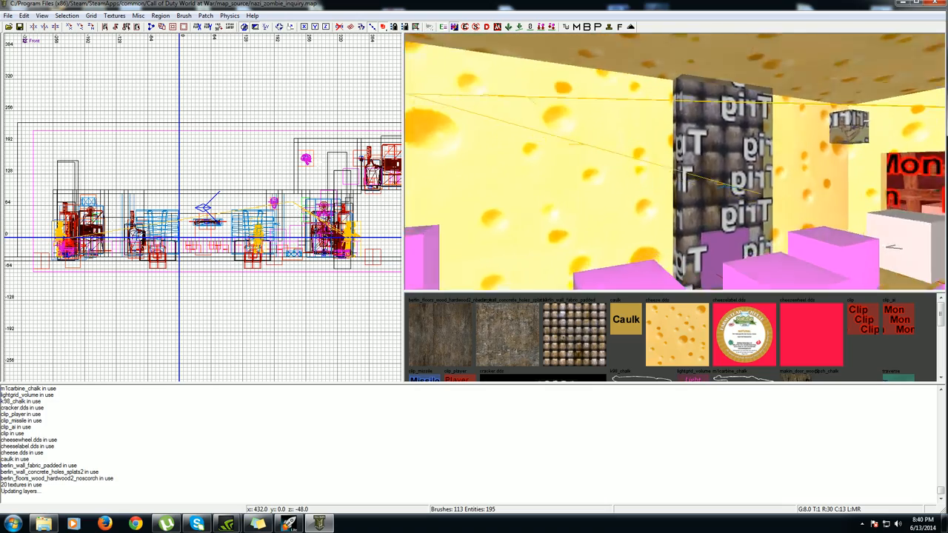
key(Down)
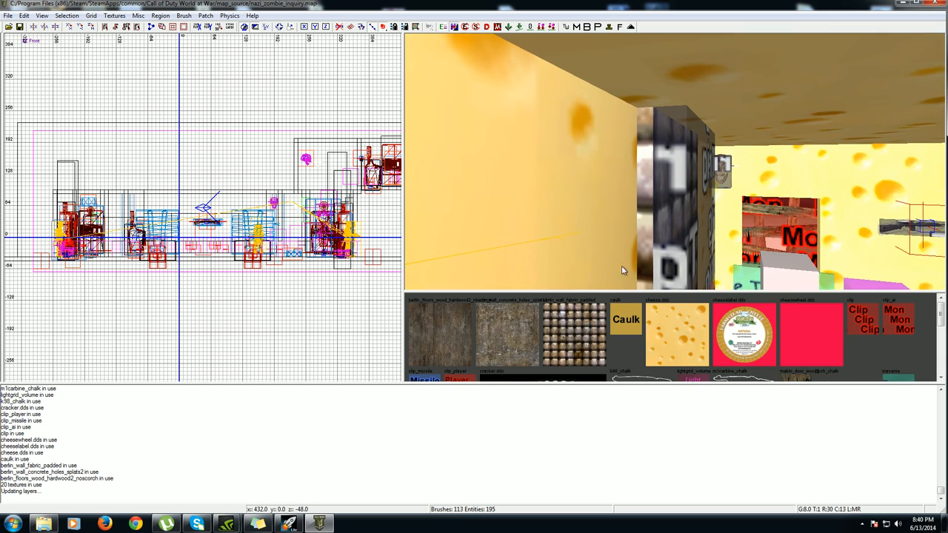
Show the powdoor pillar's entity keys, then select its trigger_use costing 1500 points
shift+click(642, 227)
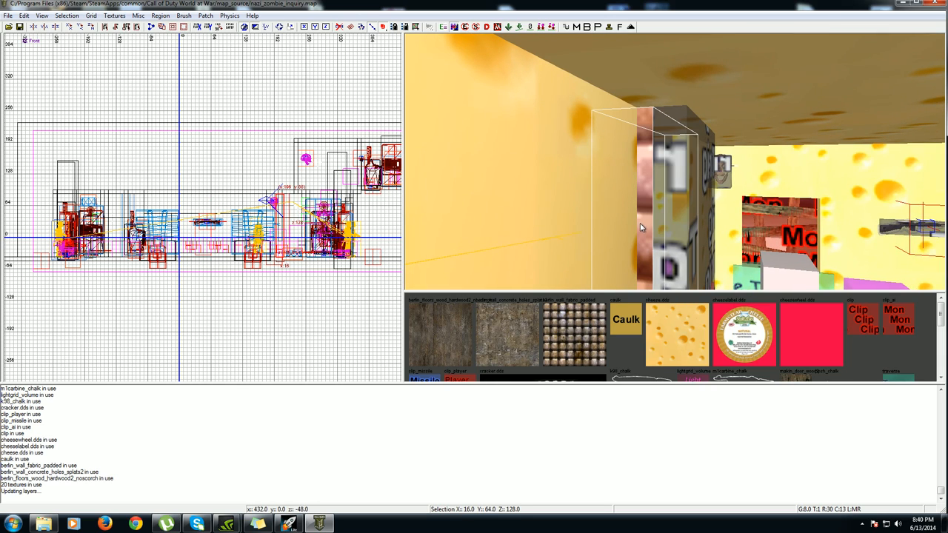
key(n)
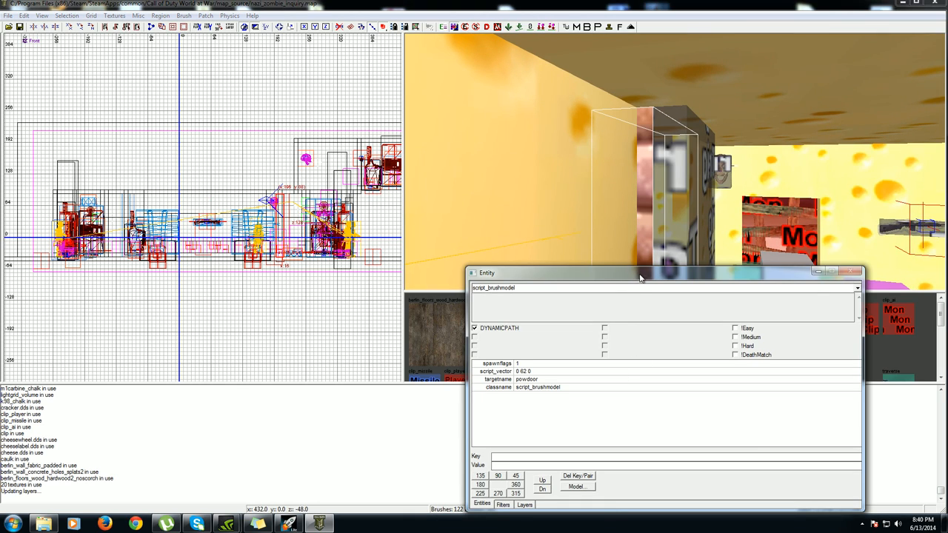
drag(641, 278, 181, 103)
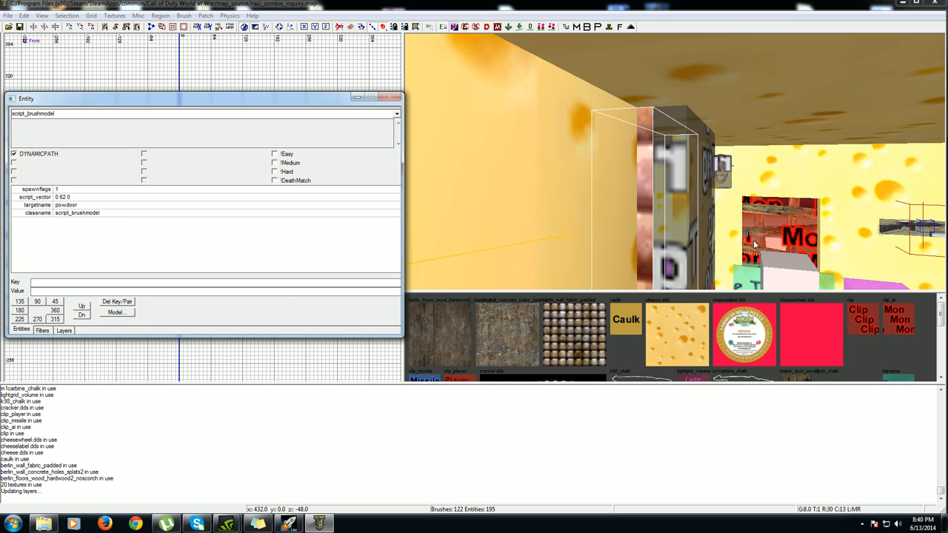
drag(160, 99, 160, 49)
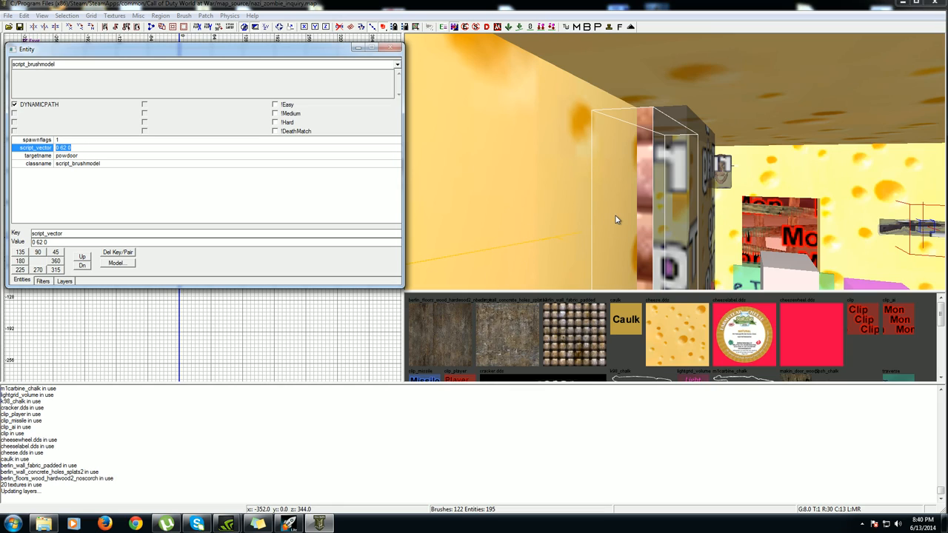
click(69, 156)
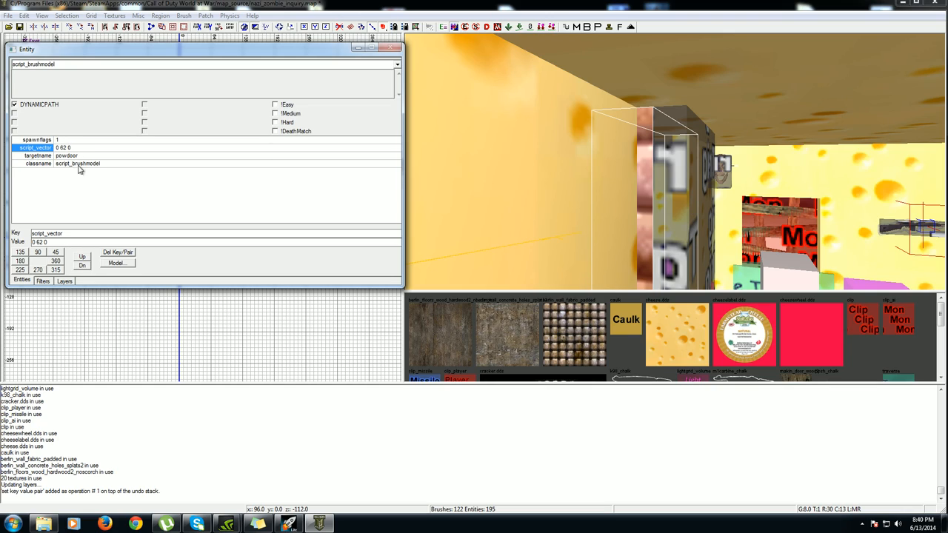
shift+click(693, 230)
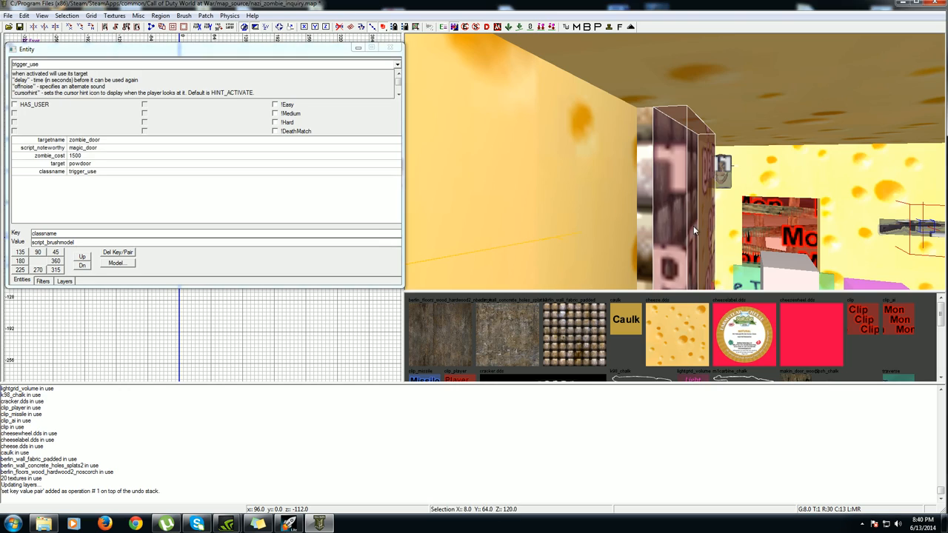
Review the trigger's zombie_door and magic_door keys, then fly toward the trigger brushes
click(110, 62)
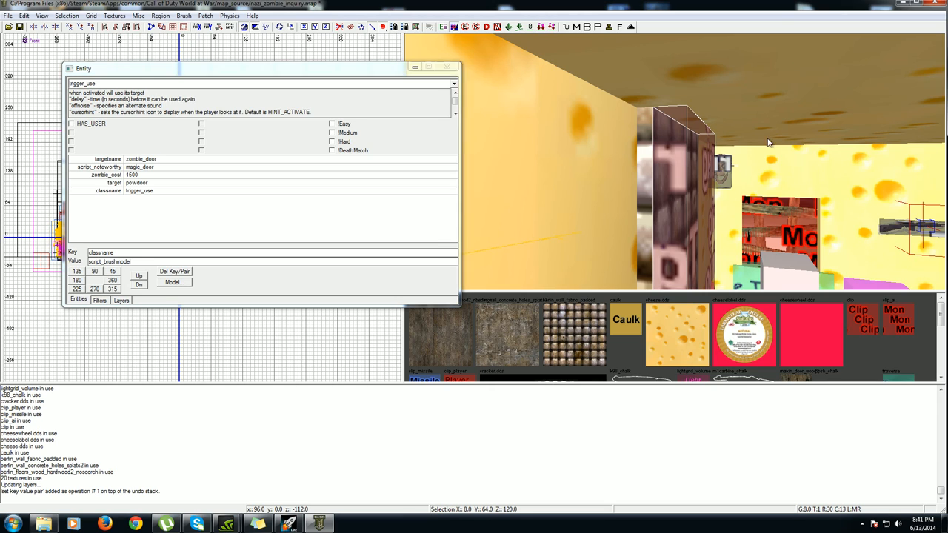
right_drag(708, 131, 804, 178)
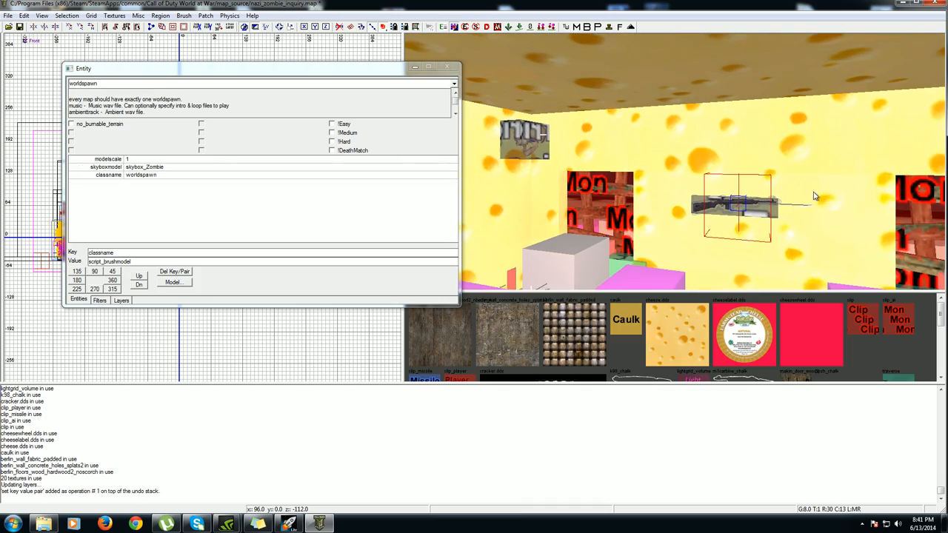
Fly the camera past the pink blocks, rifle wall, zombie model and cheese walls
right_drag(783, 185, 784, 178)
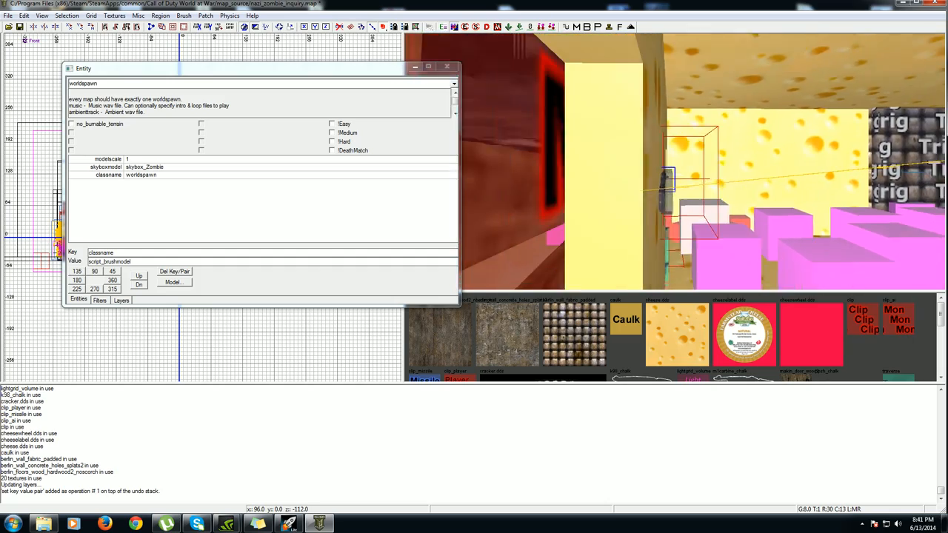
right_drag(783, 178, 783, 178)
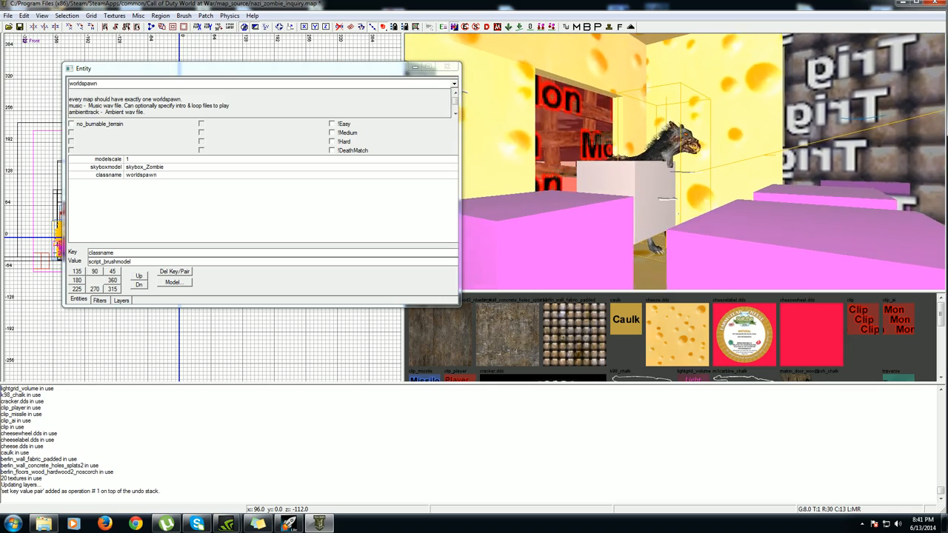
key(Up)
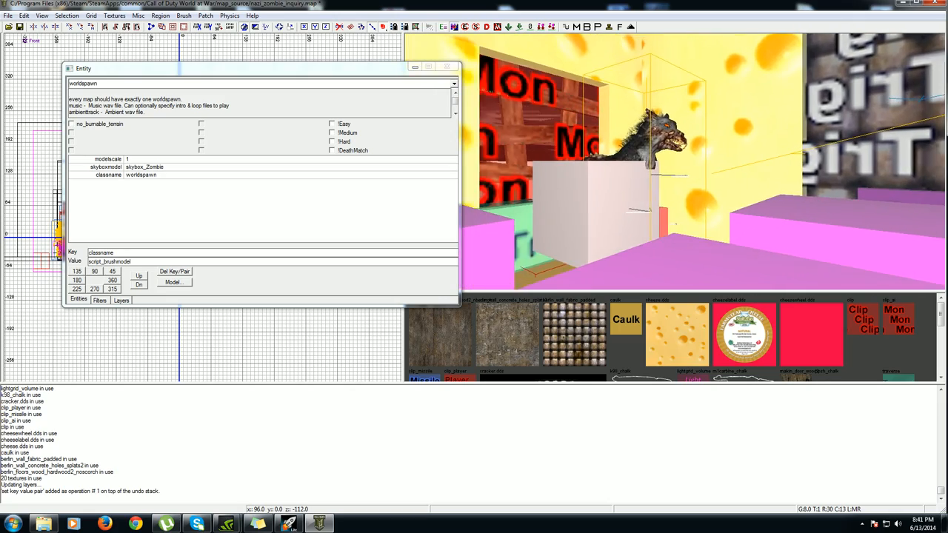
key(Down)
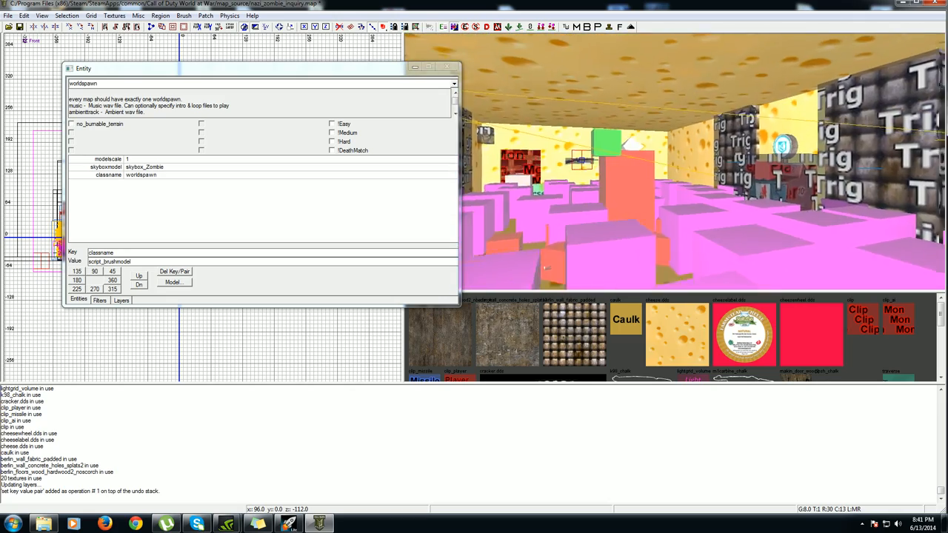
key(Up)
key(Down)
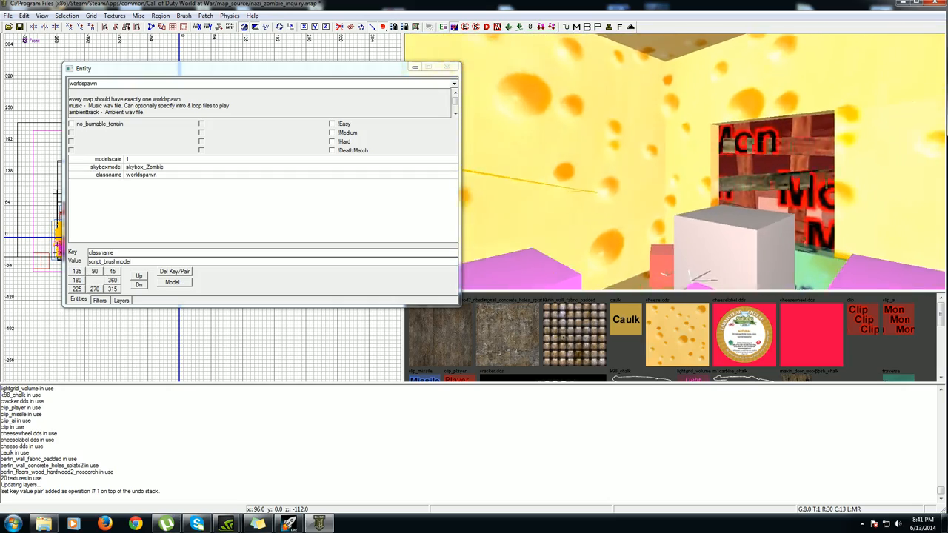
key(Down)
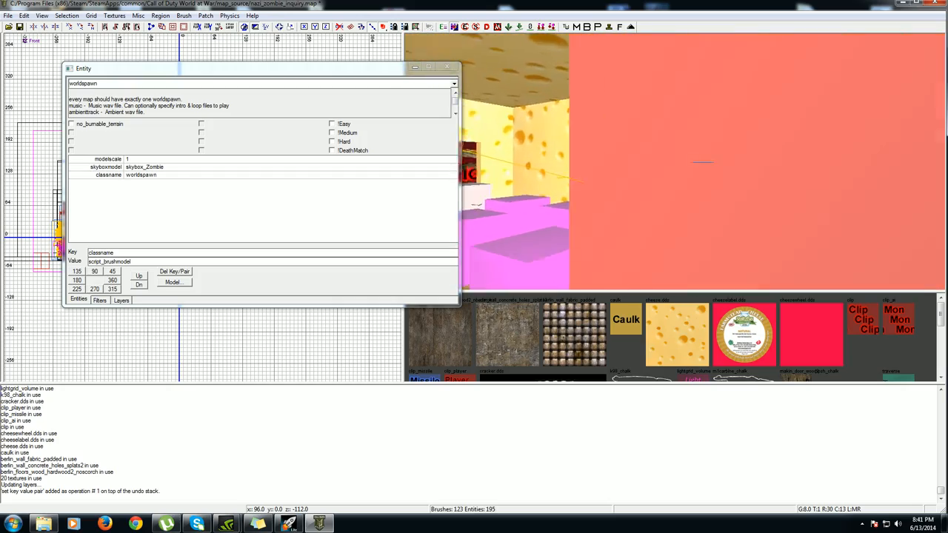
key(Down)
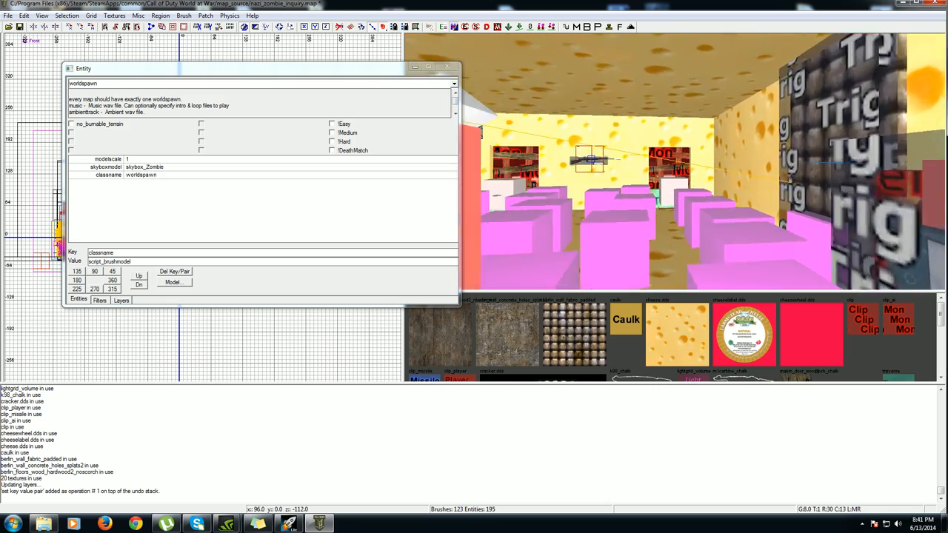
Fly on to the grate texture and the Clip and Trig trigger walls by the pillar
key(Down)
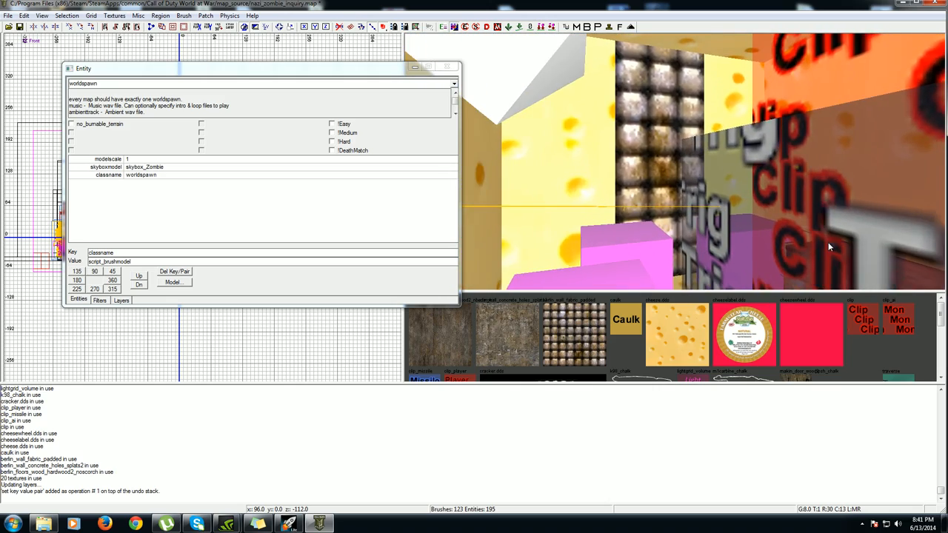
key(Up)
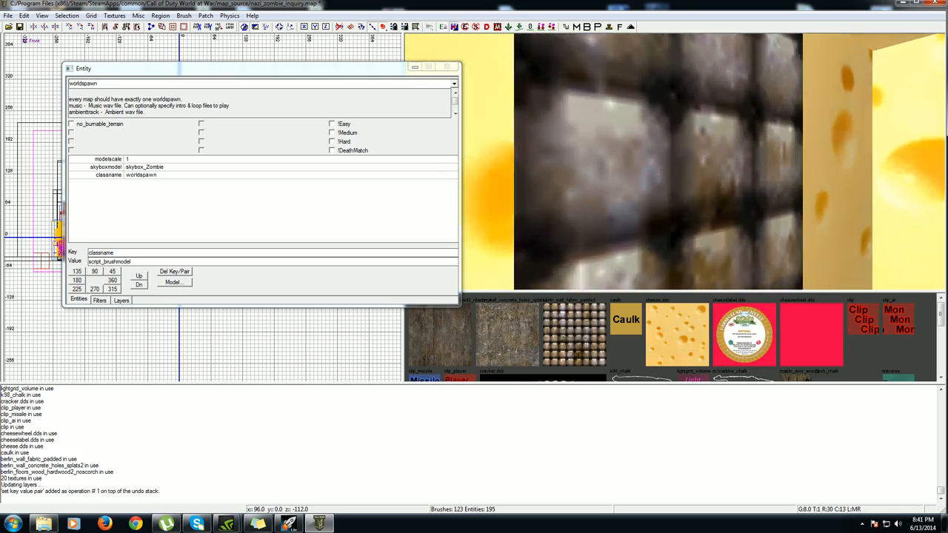
key(Right)
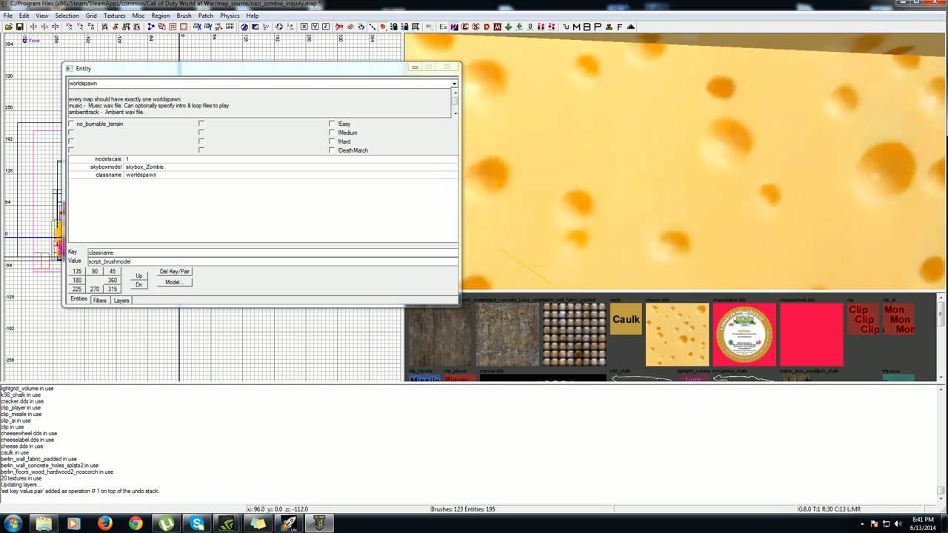
key(Right)
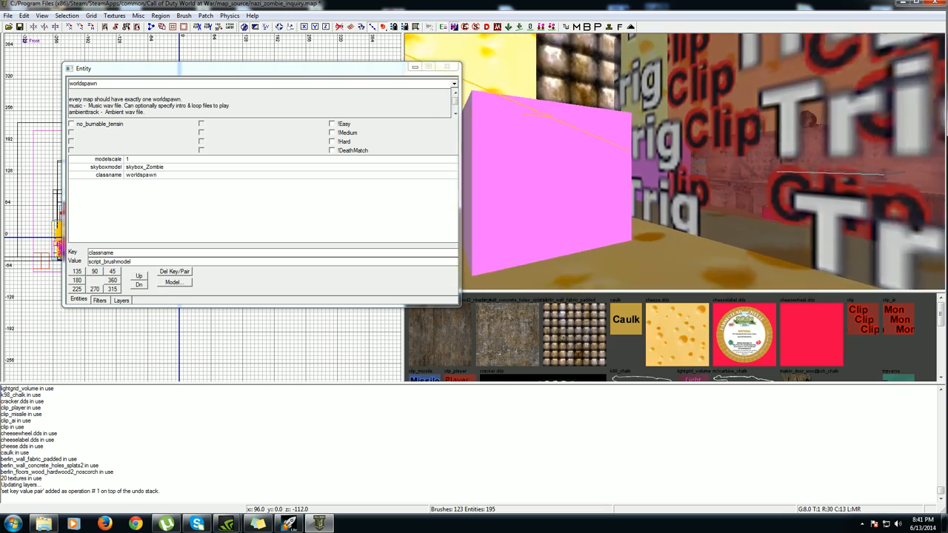
key(Up)
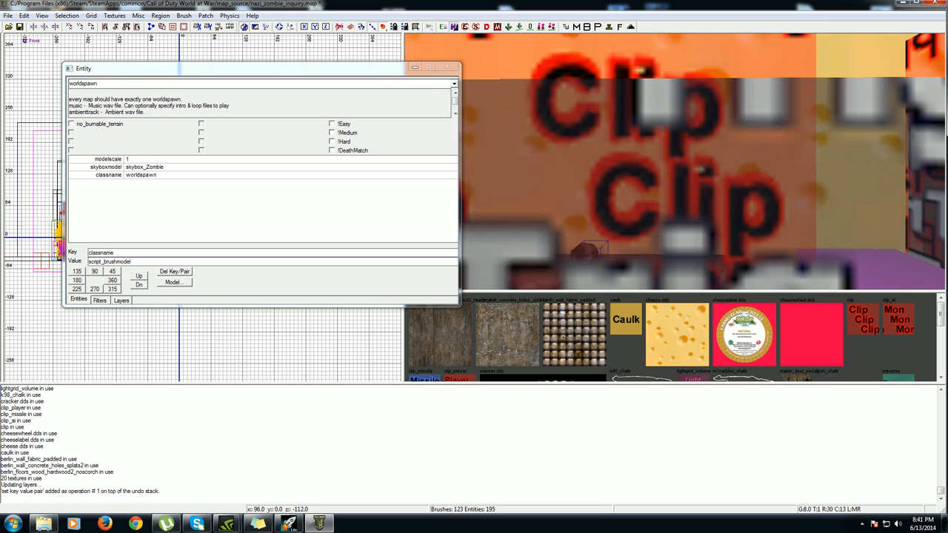
right_click(826, 237)
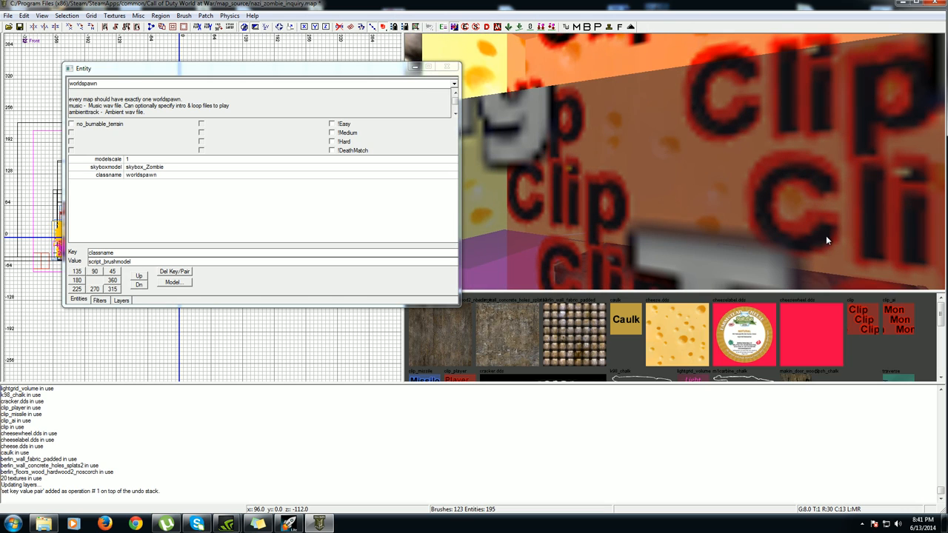
right_click(820, 220)
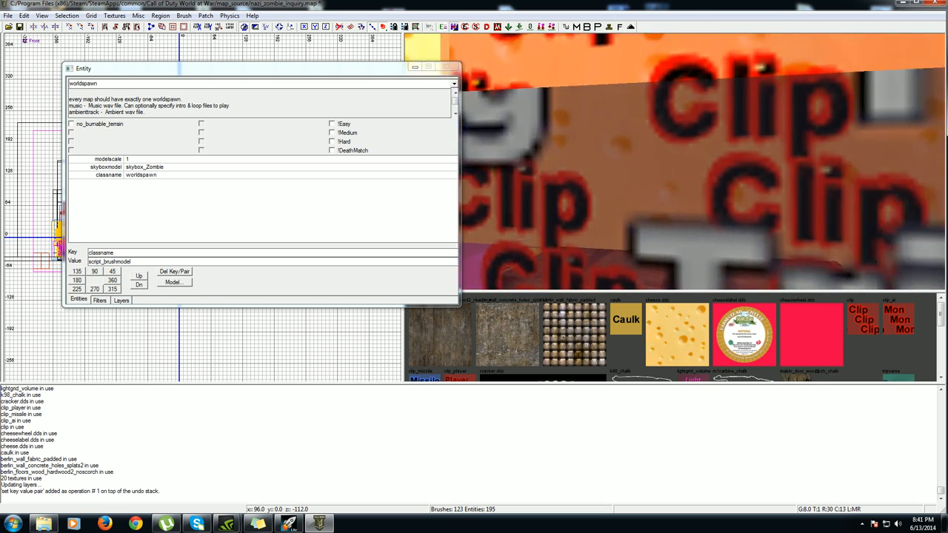
key(Up)
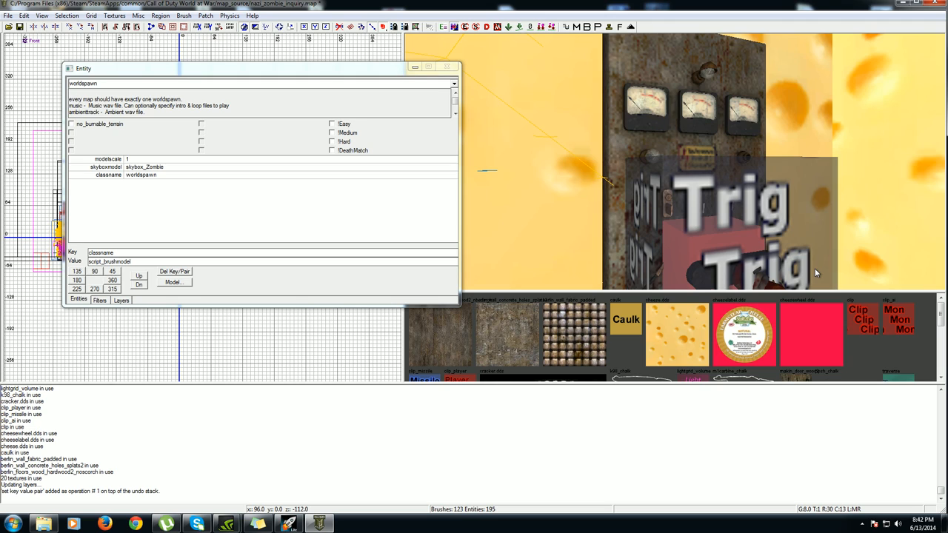
Fly toward the Trig block and perk sign to reach the skull-textured speed_trigger brush
right_drag(815, 268, 844, 228)
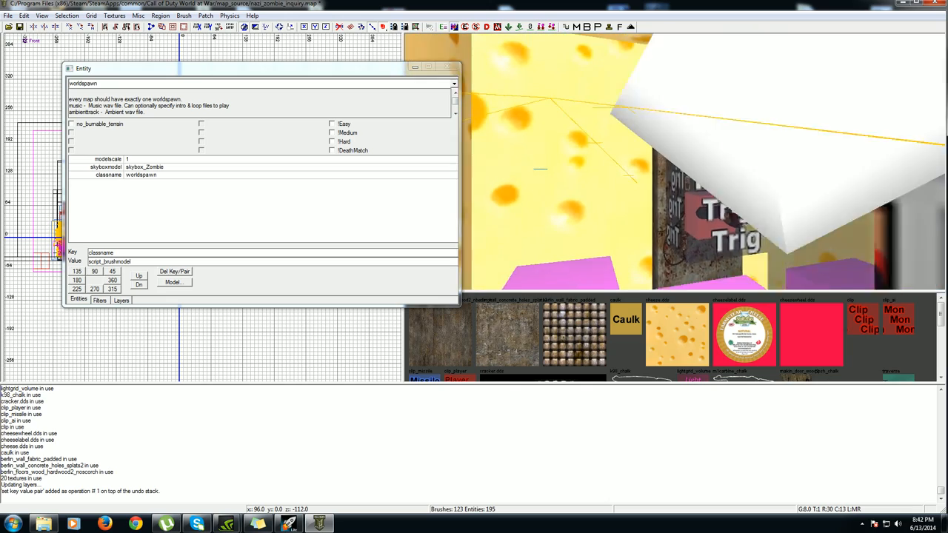
right_drag(844, 228, 826, 200)
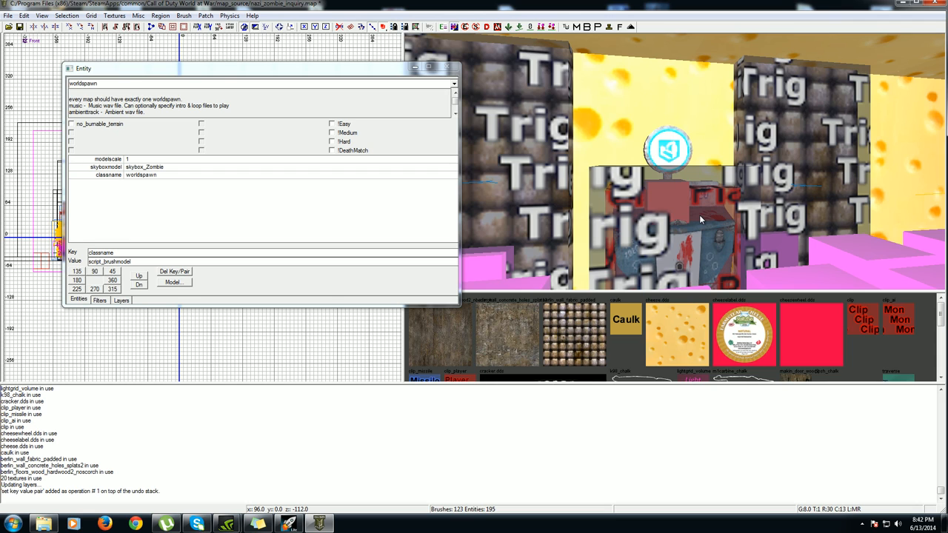
mouse_move(713, 194)
right_down()
mouse_move(712, 148)
mouse_move(701, 197)
right_up()
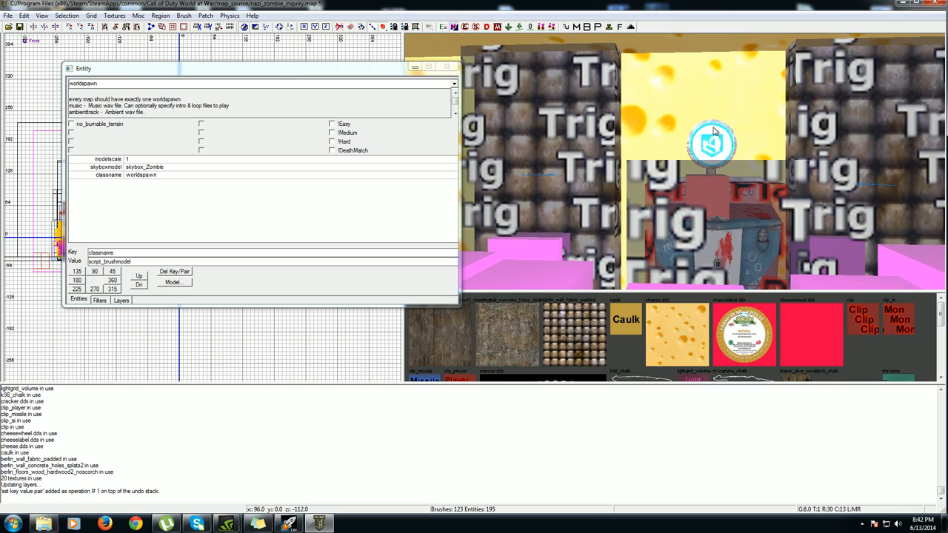
right_drag(714, 131, 711, 169)
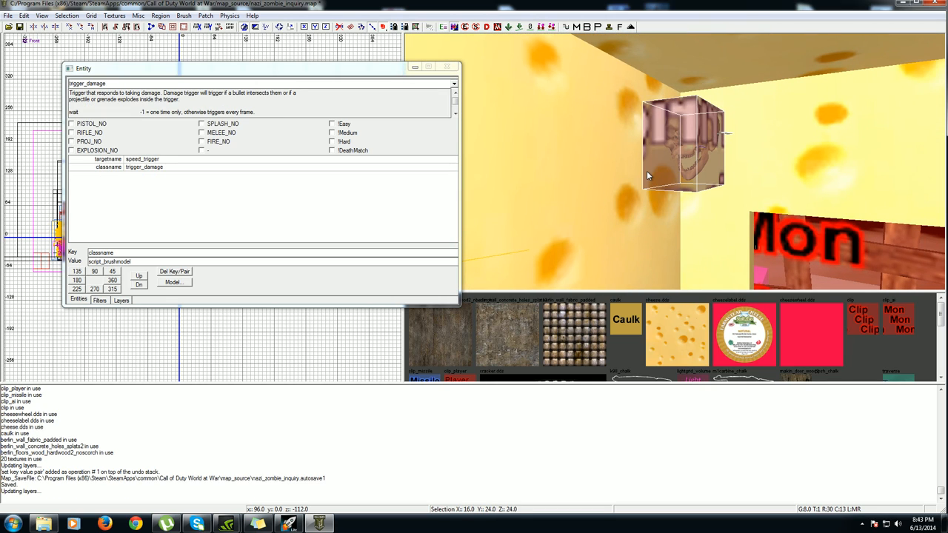
Check the speed_trigger targetname, deselect the trigger and fly on to the Trig blocks
key(Escape)
click(151, 159)
right_drag(569, 144, 607, 171)
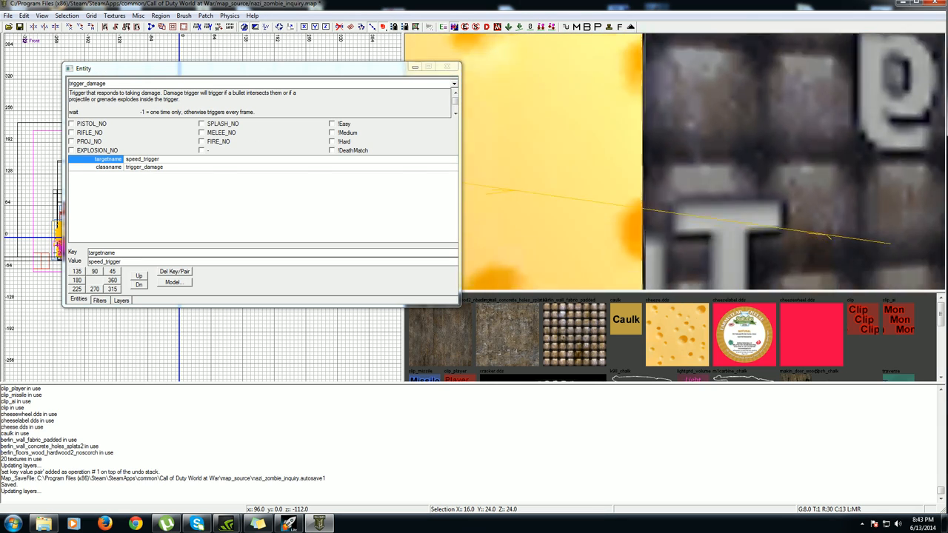
right_drag(608, 170, 548, 149)
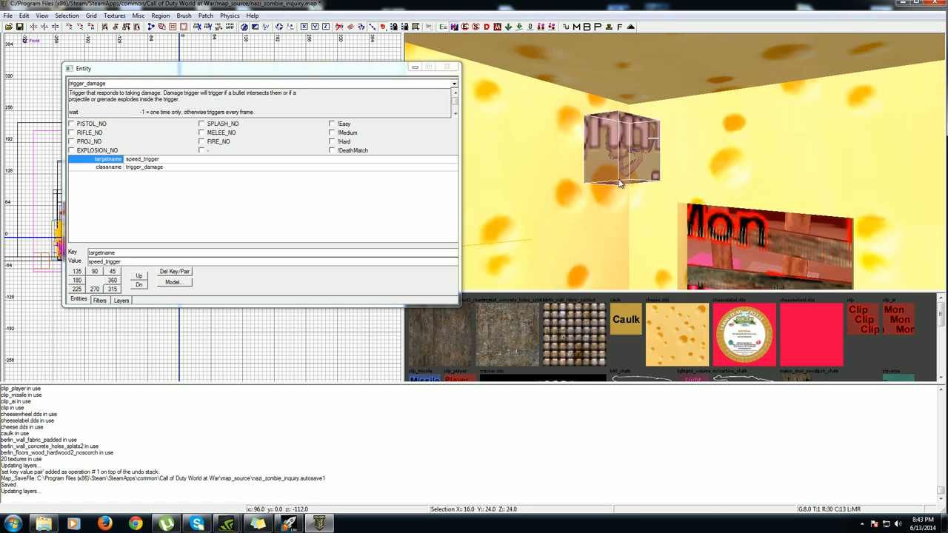
key(Escape)
right_drag(704, 149, 667, 156)
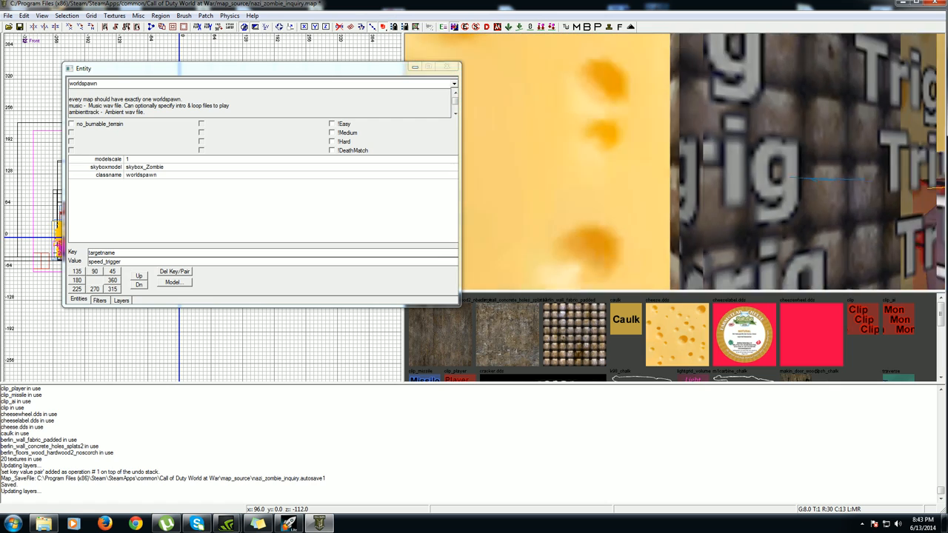
right_drag(702, 147, 648, 163)
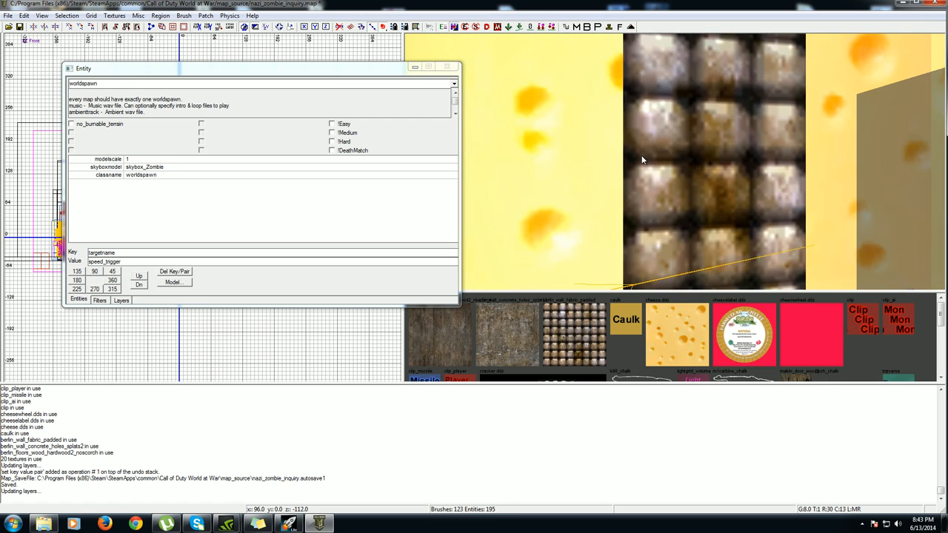
shift+click(648, 163)
key(Escape)
key(m)
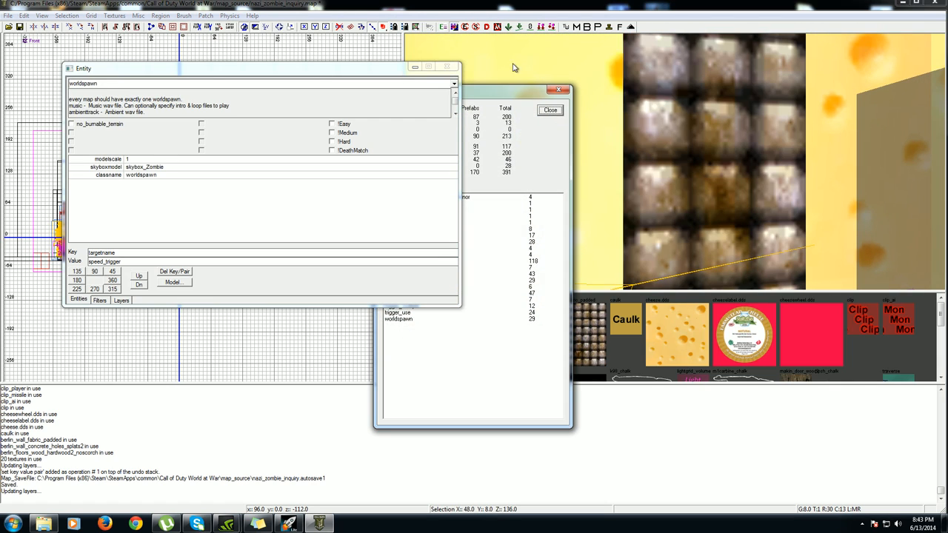
click(559, 89)
shift+click(691, 133)
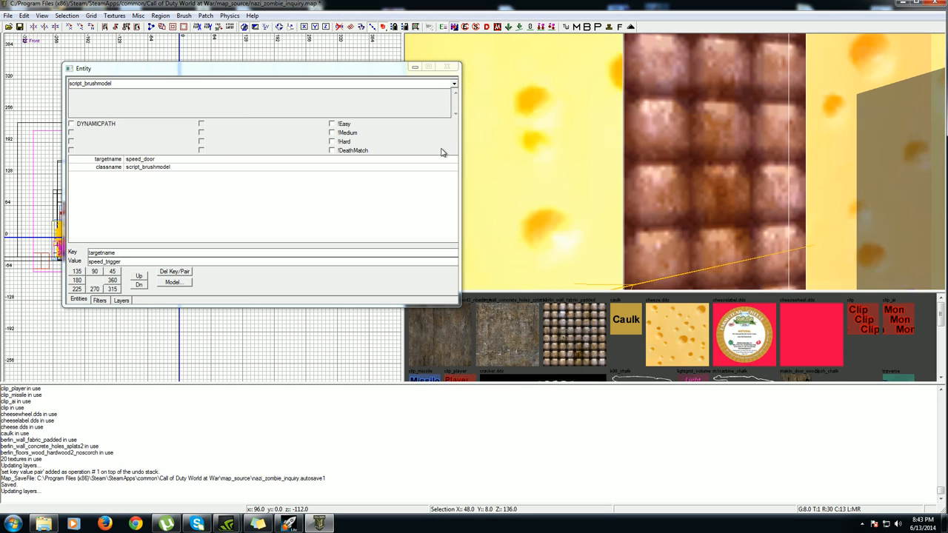
shift+click(745, 225)
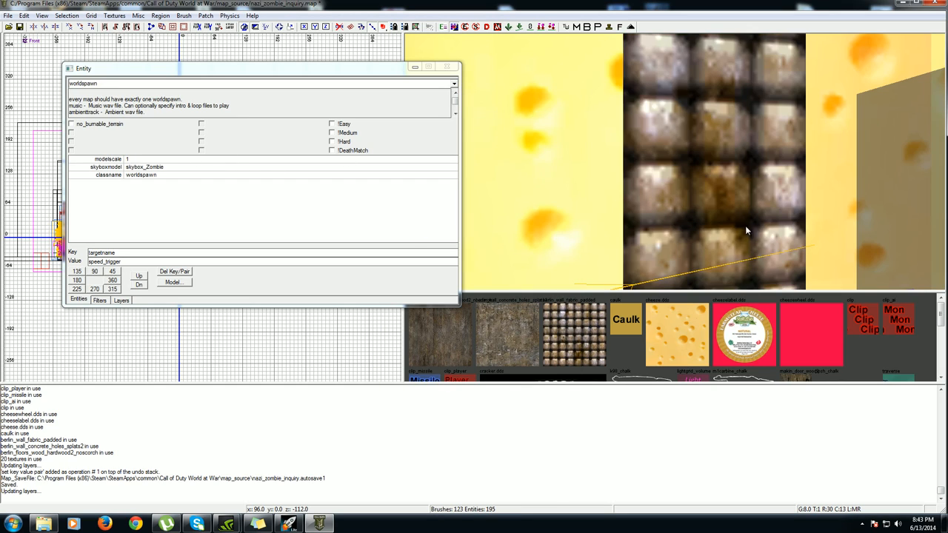
key(Up)
key(Up)
key(Up)
key(Down)
key(Down)
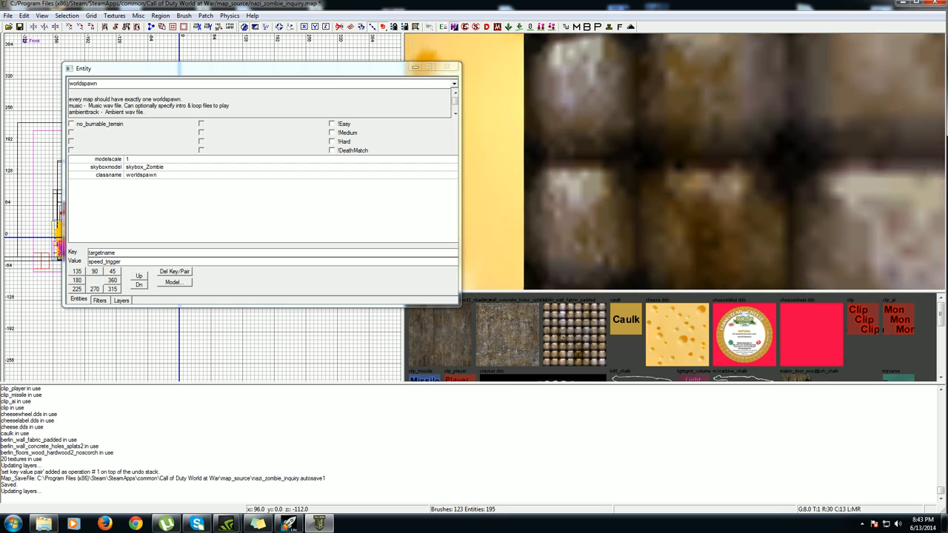
key(Left)
key(Left)
key(Up)
key(Left)
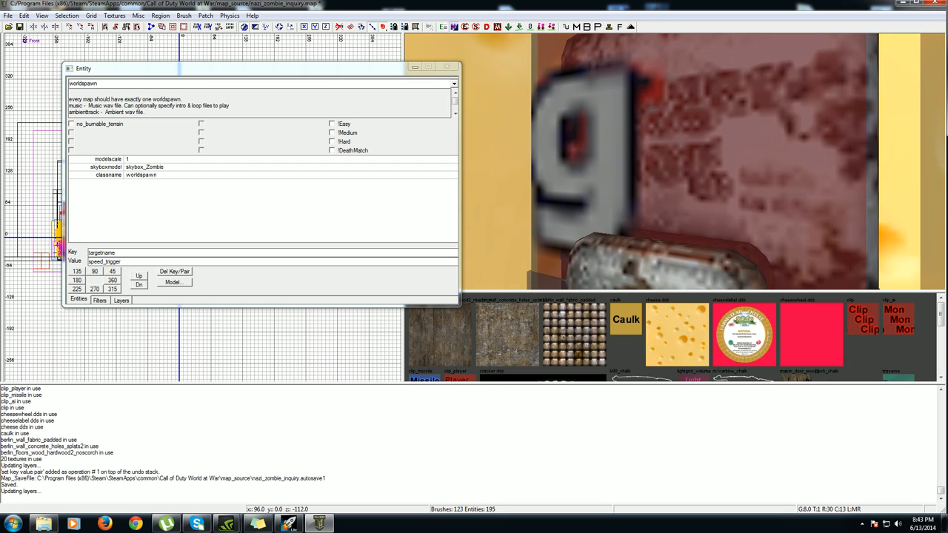
right_drag(728, 229, 728, 231)
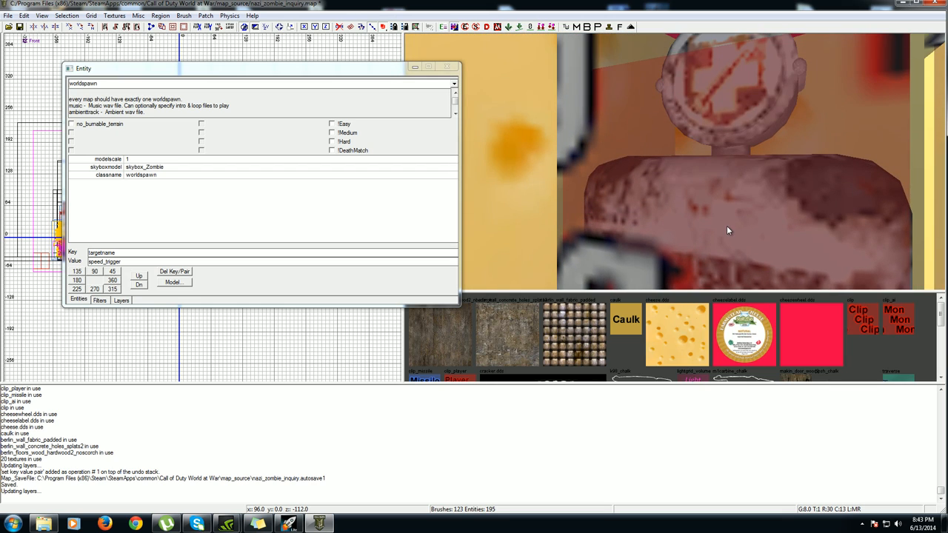
key(Up)
key(Up)
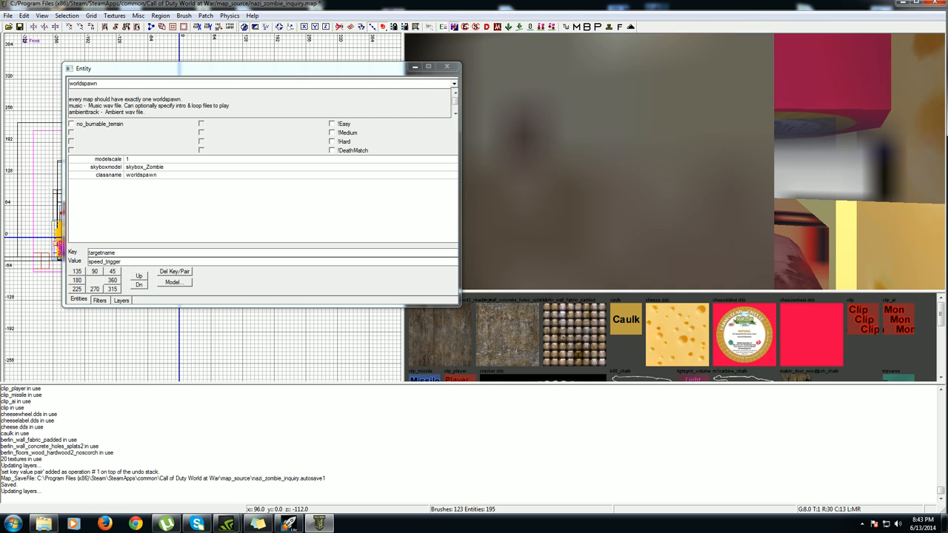
key(Left)
key(Left)
key(Up)
key(Up)
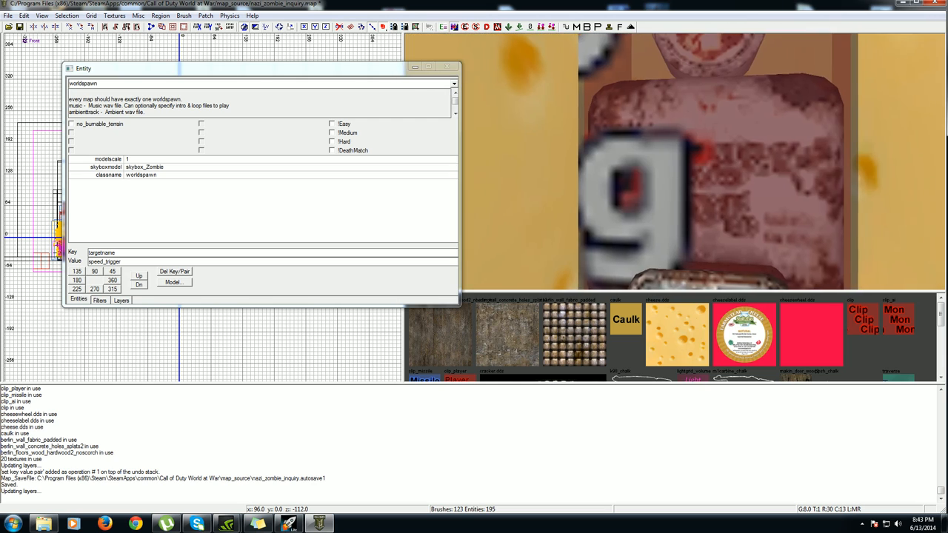
right_click(727, 227)
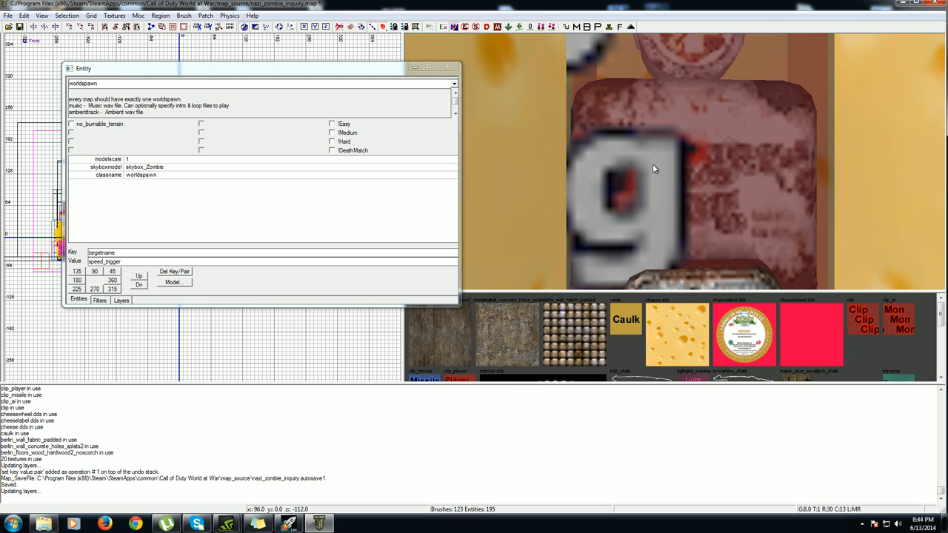
right_drag(652, 164, 666, 188)
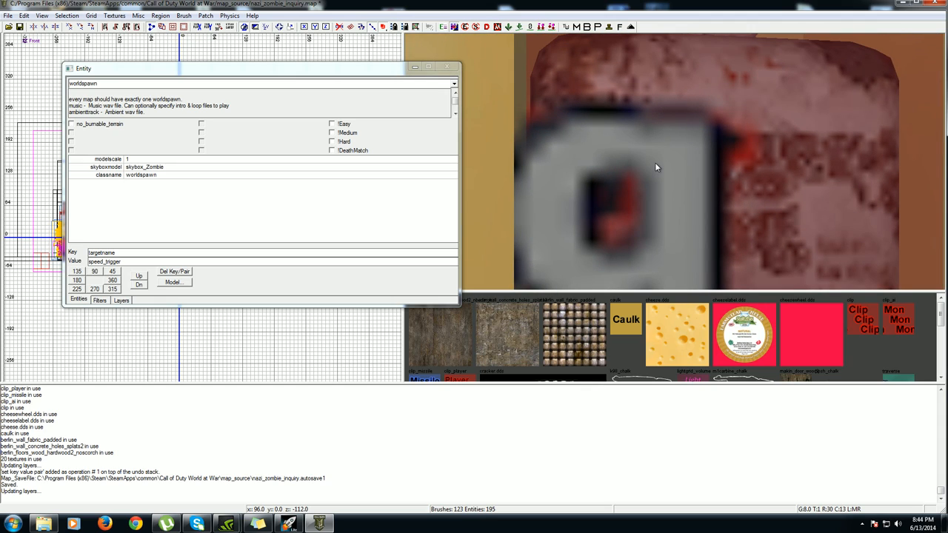
mouse_move(654, 162)
right_down()
mouse_move(646, 153)
mouse_move(670, 143)
mouse_move(683, 156)
mouse_move(676, 161)
right_up()
Fly the camera back out of the pink-block cheese room toward the building
right_click(684, 144)
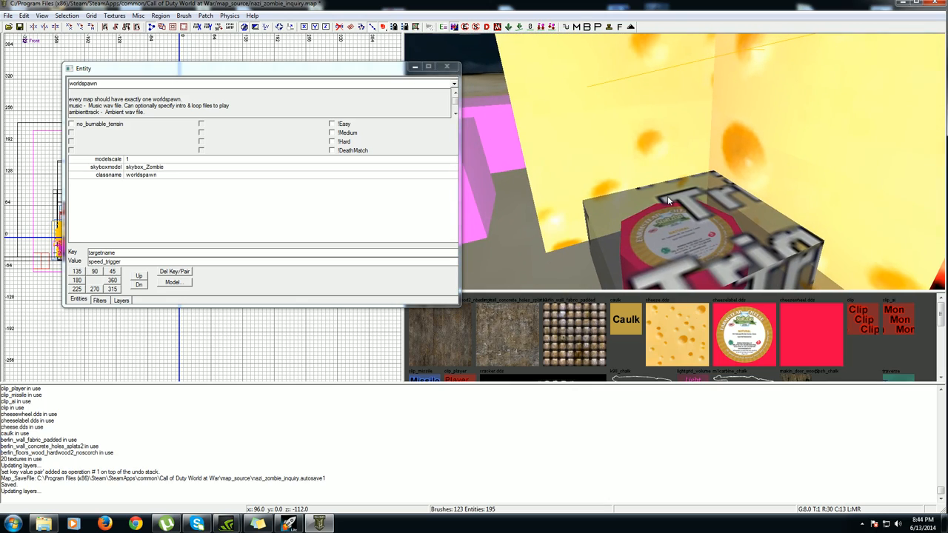
right_click(641, 190)
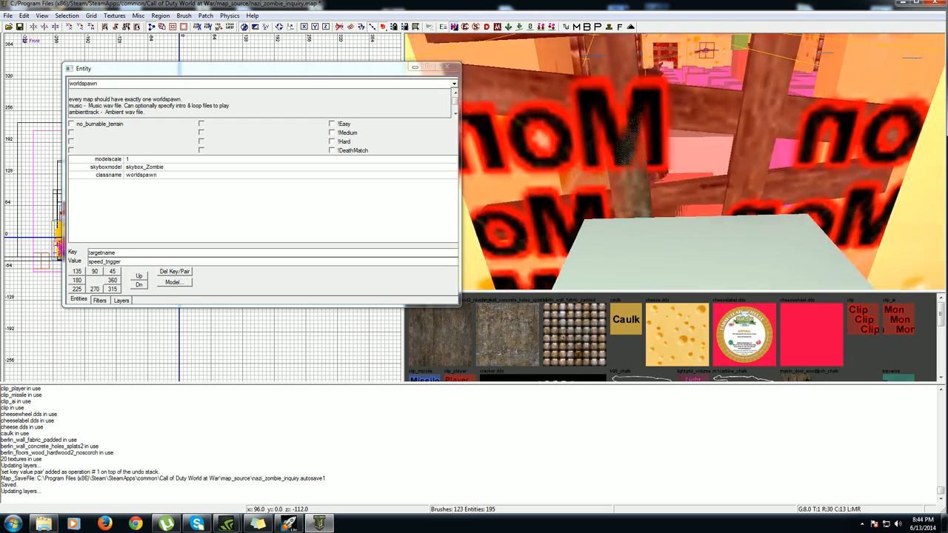
key(Down)
key(Down)
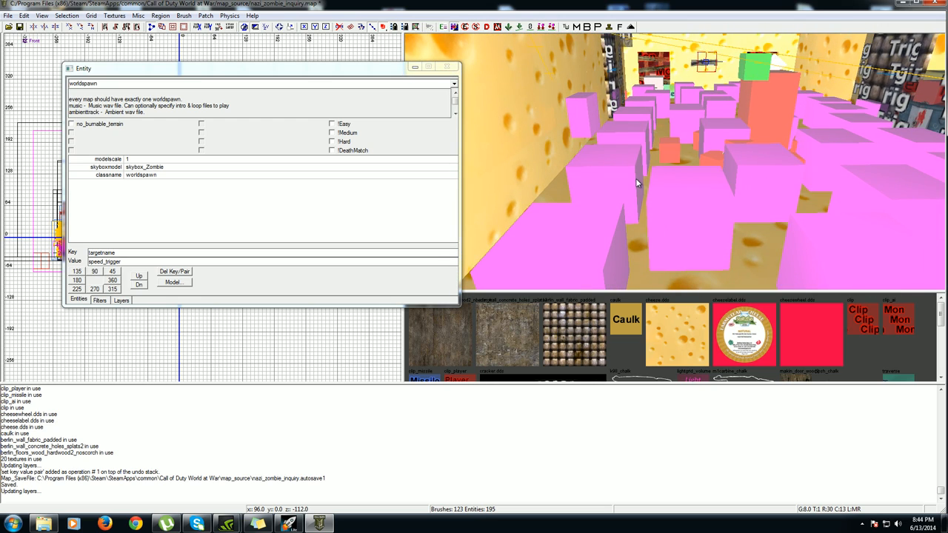
right_click(637, 181)
key(Down)
key(Down)
key(Down)
key(Down)
key(Down)
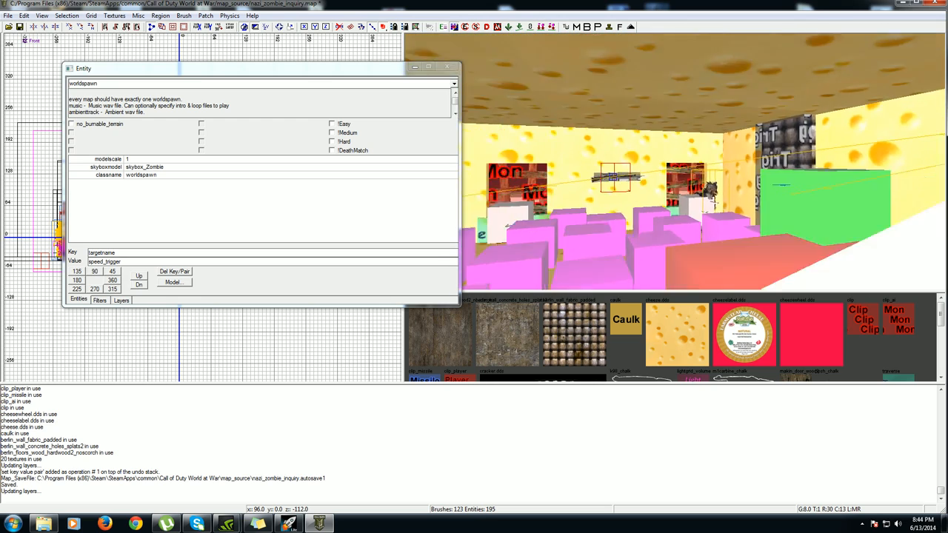
key(Down)
key(Down)
key(Down)
key(Down)
Fly up to the cheese wall and bring the secret_trigger damage brush into view
key(Up)
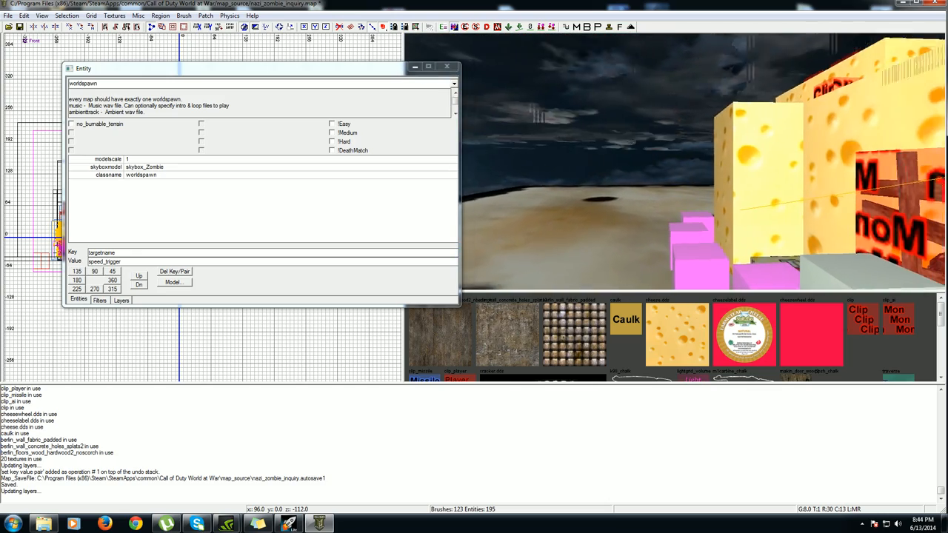
key(Up)
key(Up)
key(Up)
key(Up)
key(Up)
key(Up)
key(Down)
key(Down)
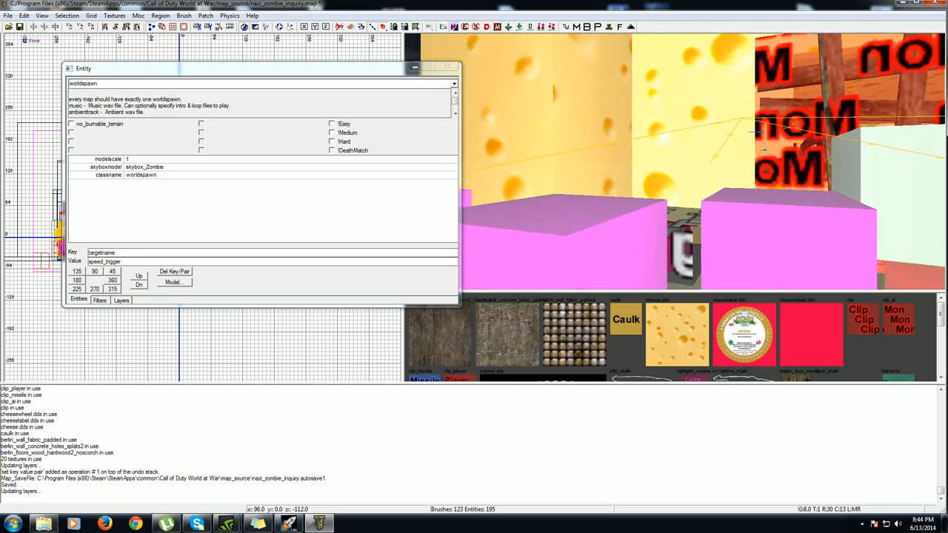
key(Up)
key(Up)
key(Left)
key(Left)
right_click(669, 235)
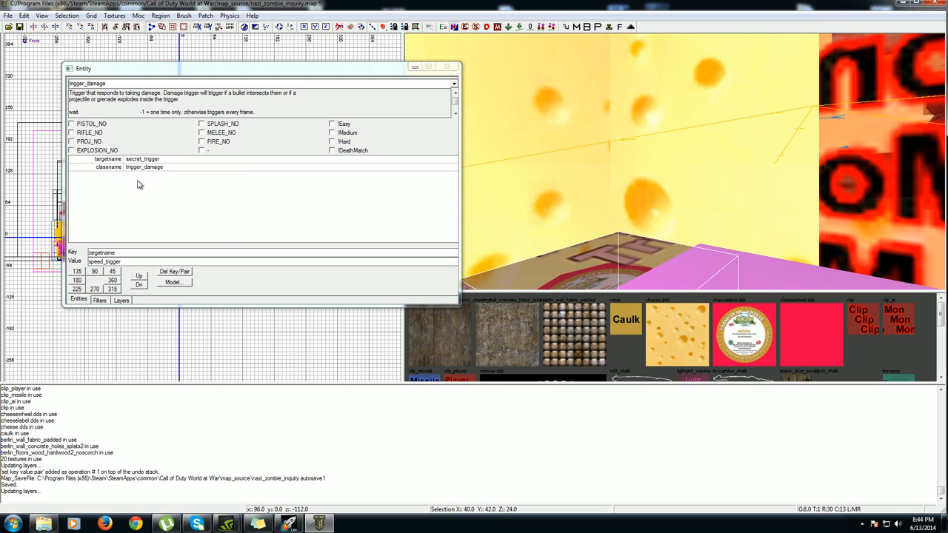
Commit the targetname secret_trigger, then fly past the Trig pillar to the gun model
click(136, 159)
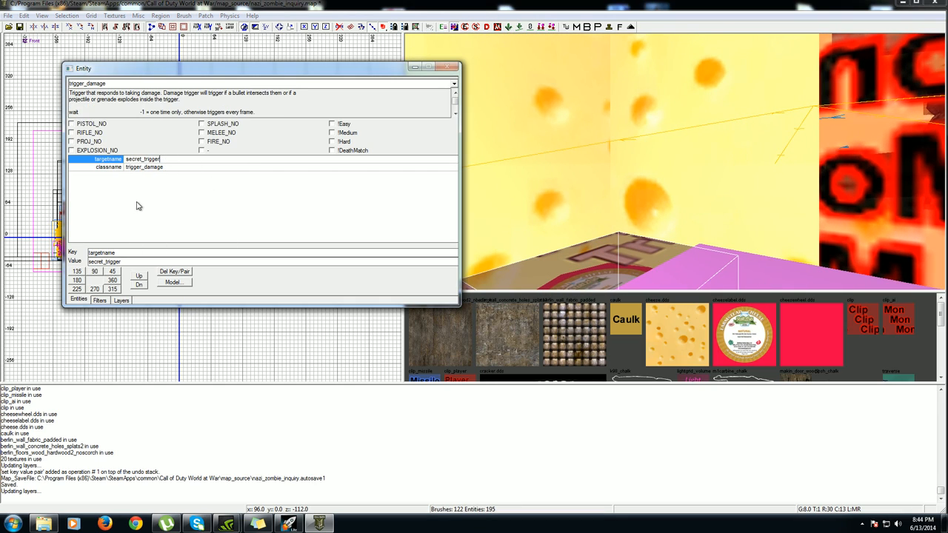
right_click(598, 125)
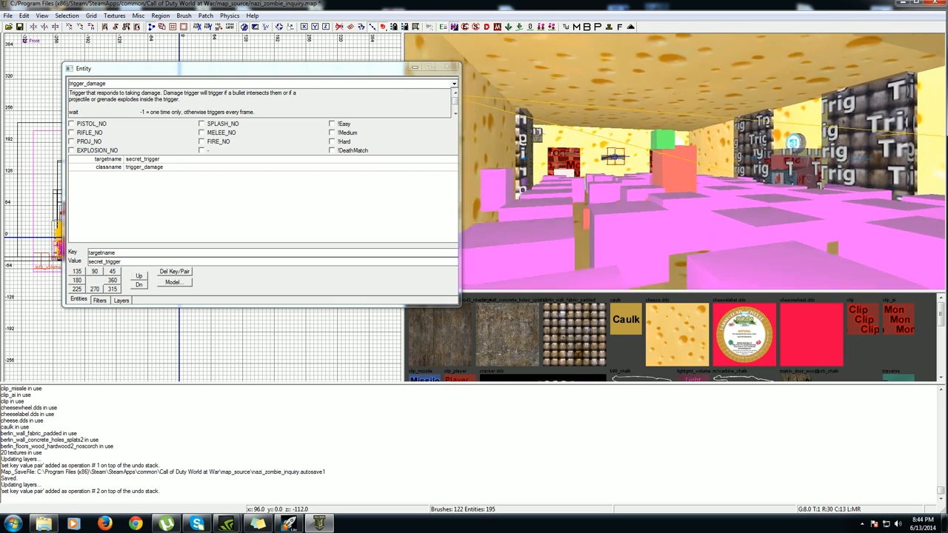
key(Up)
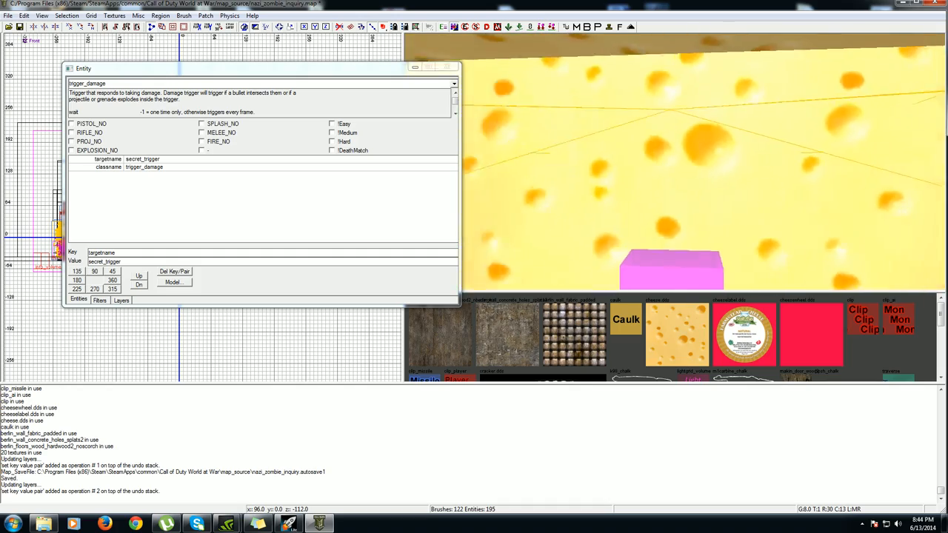
key(Down)
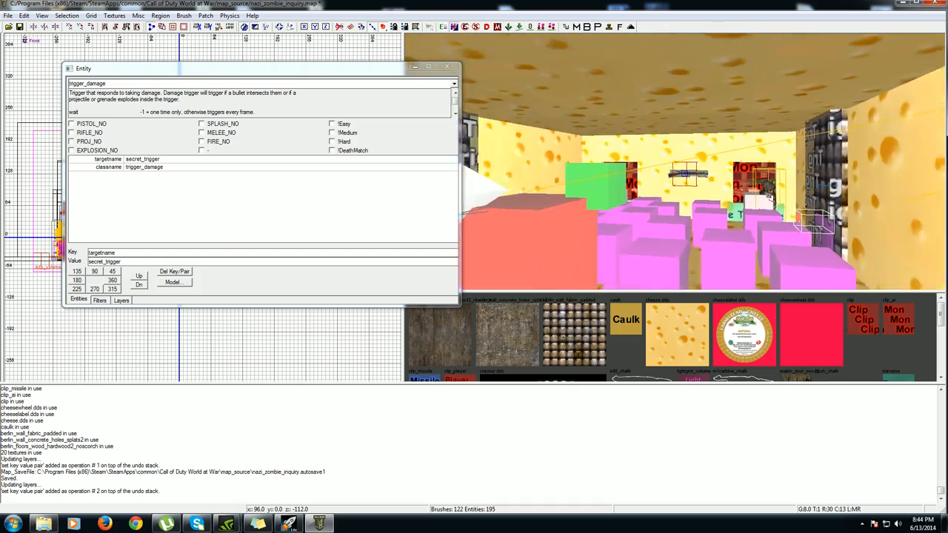
key(Up)
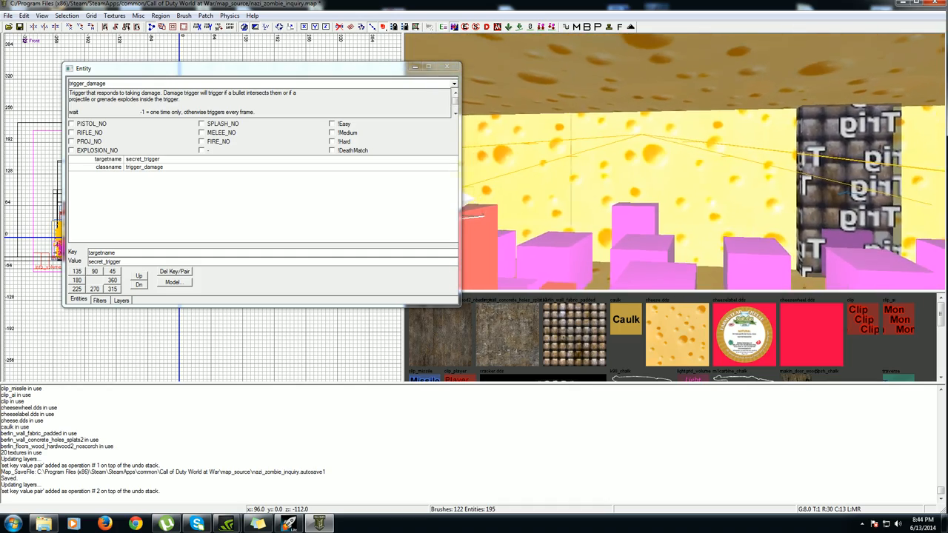
key(Left)
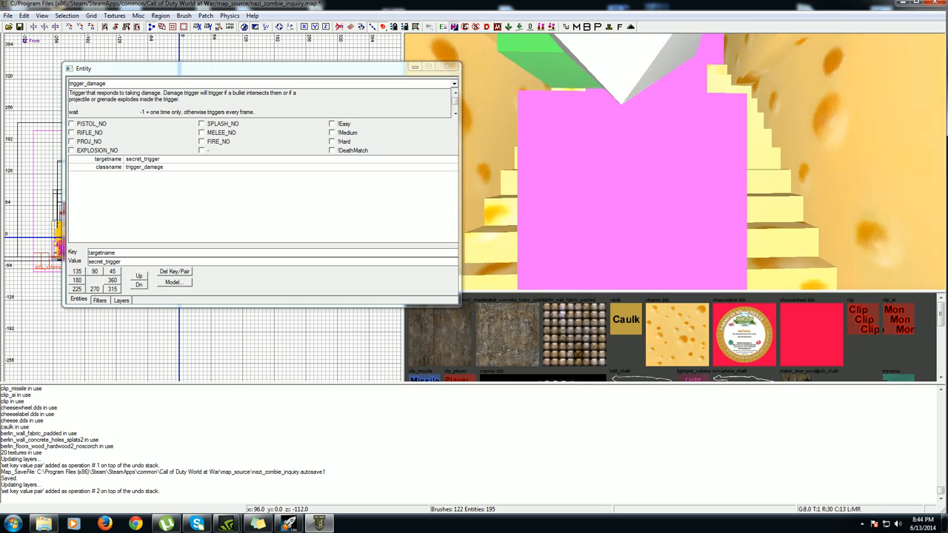
key(Down)
key(Left)
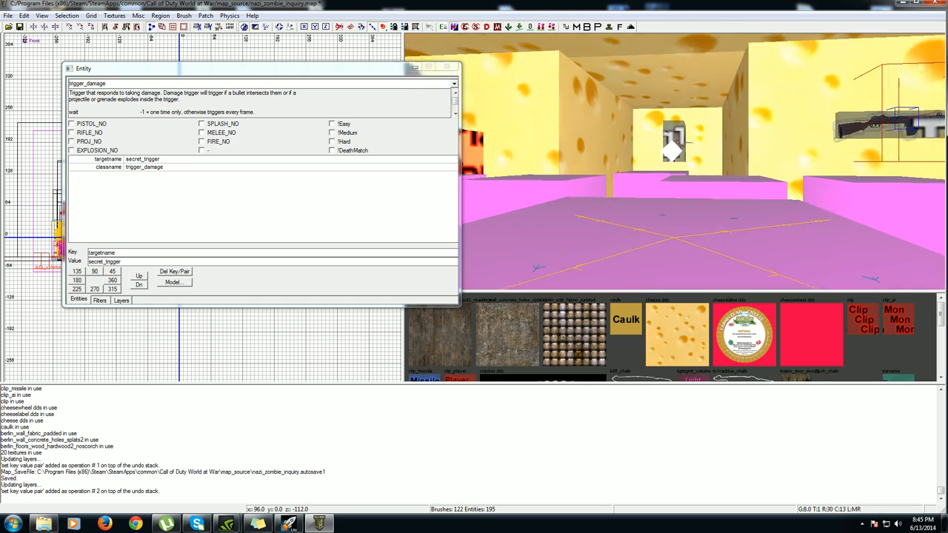
key(Up)
key(Up)
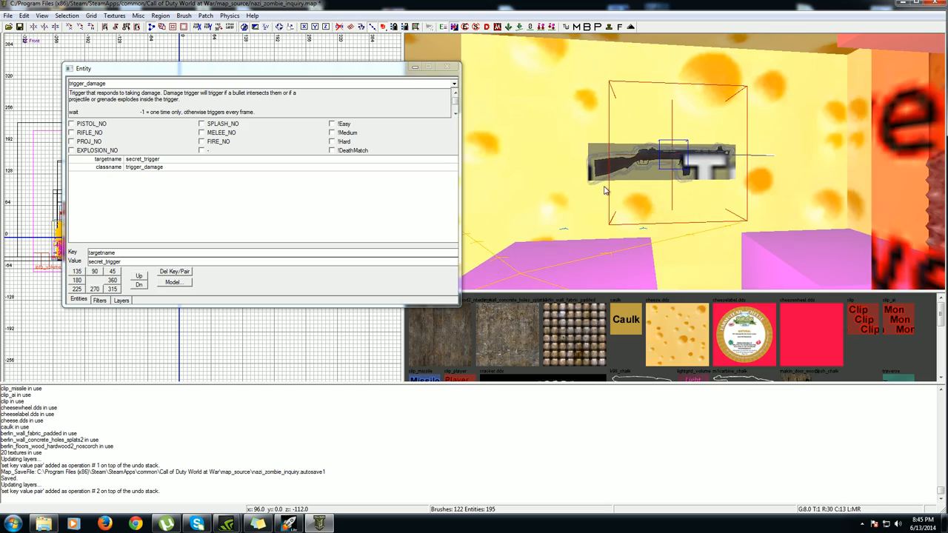
key(Down)
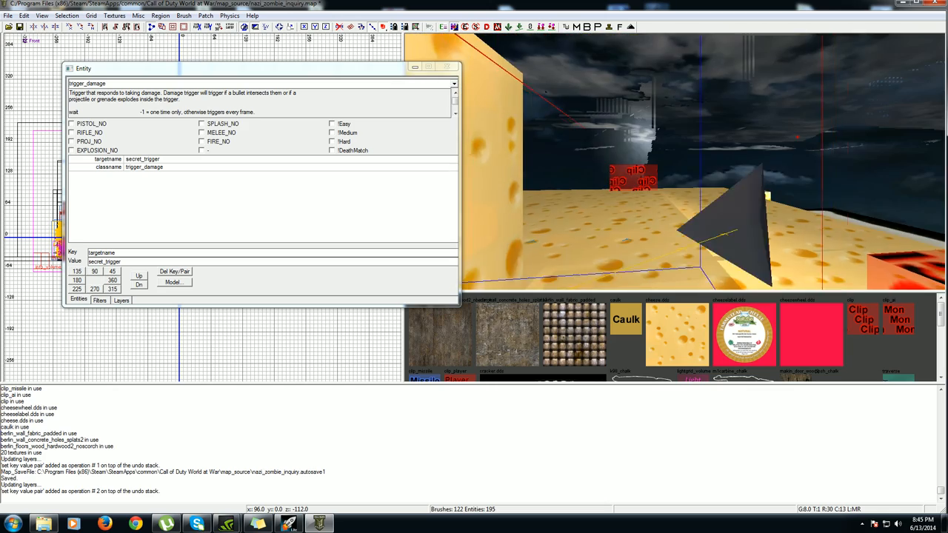
Fly around the Trig wall into the next room and back to the pink room
key(Left)
key(Up)
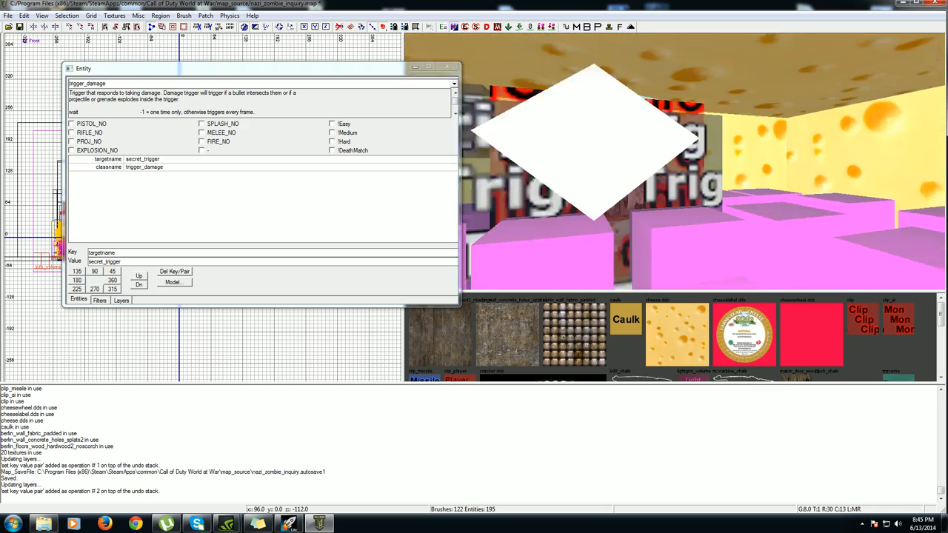
key(Down)
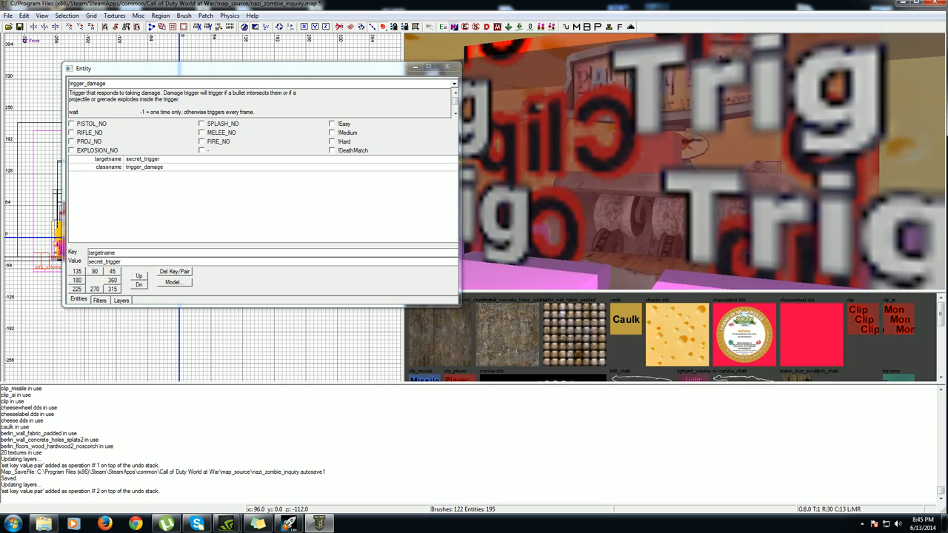
key(Left)
key(Right)
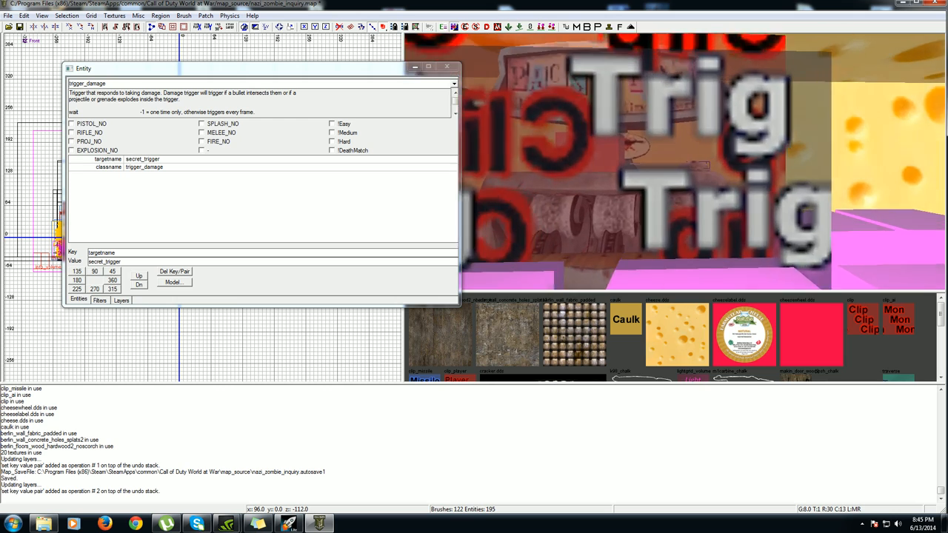
key(Up)
key(Down)
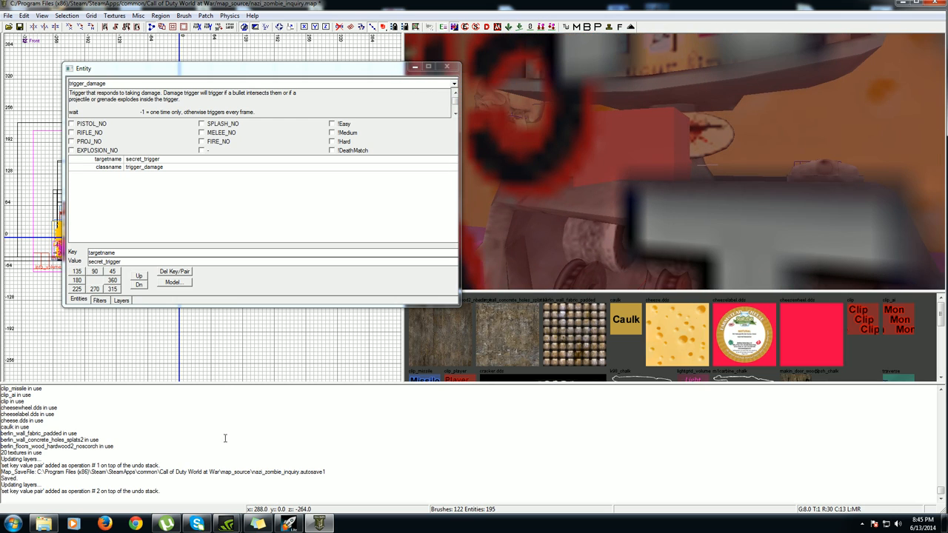
key(Down)
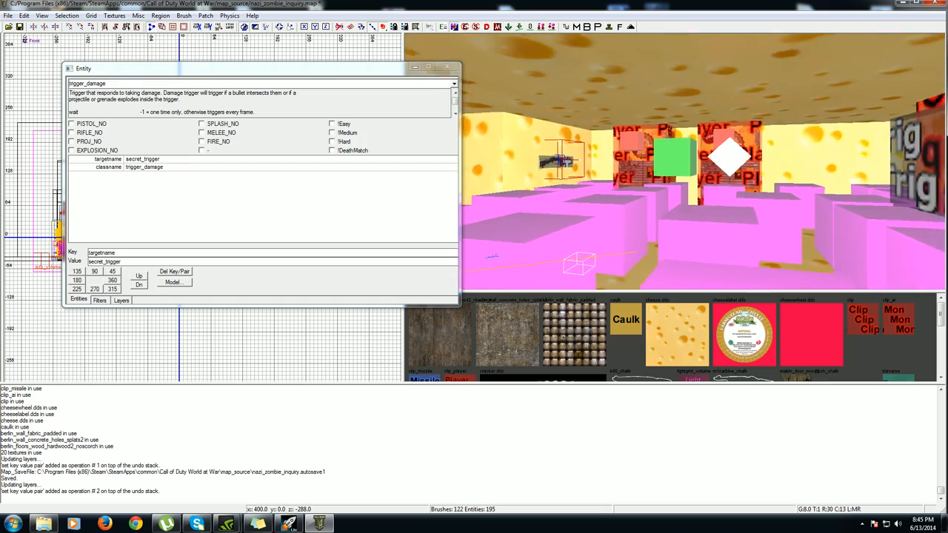
Fly past the Player-textured boxes through the cheese room to face the Trig wall
key(Up)
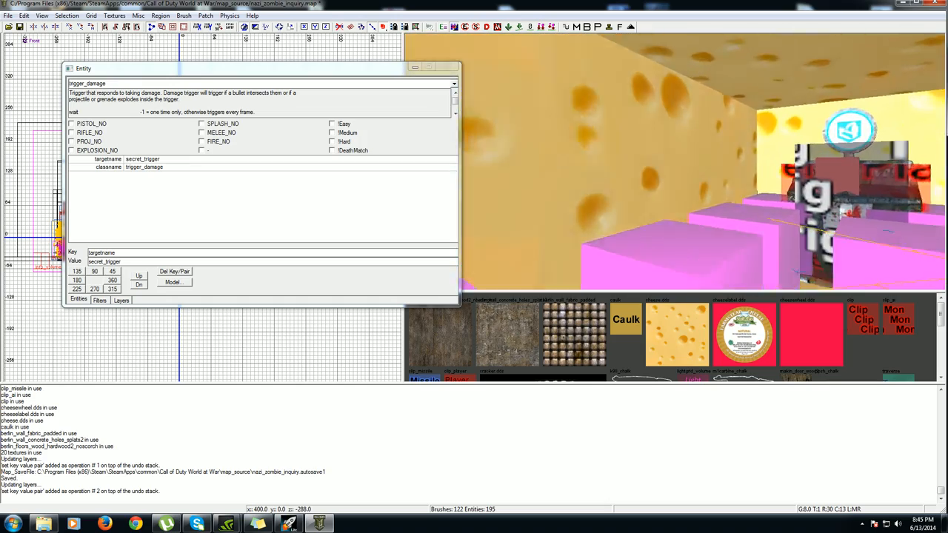
key(Up)
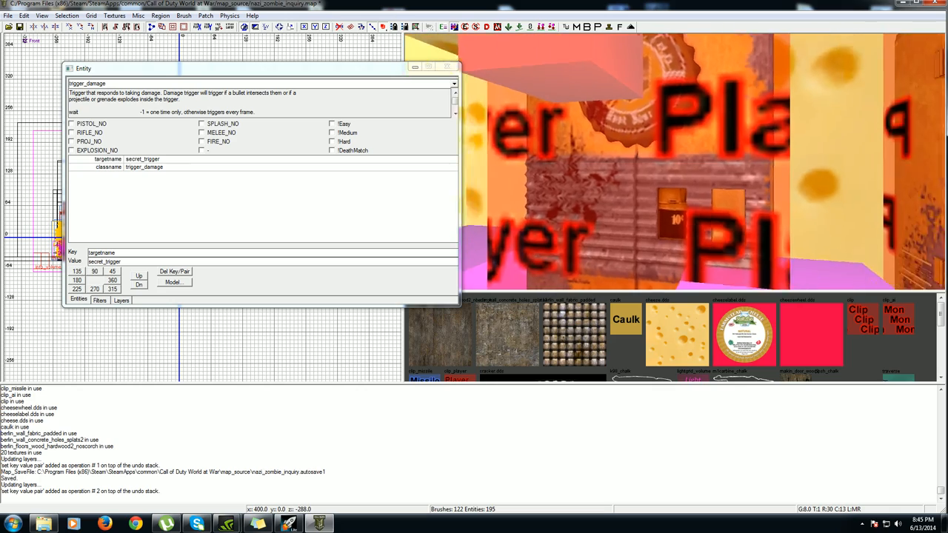
key(Up)
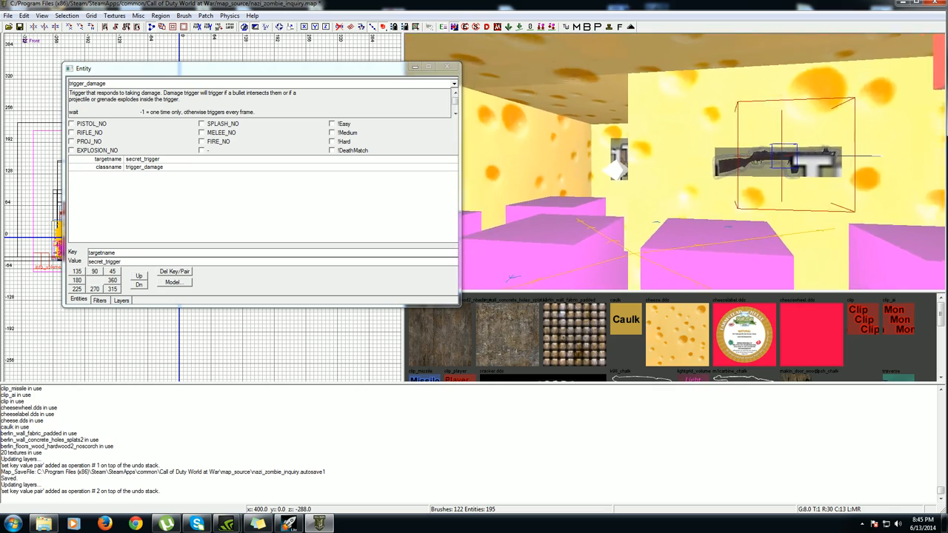
key(Up)
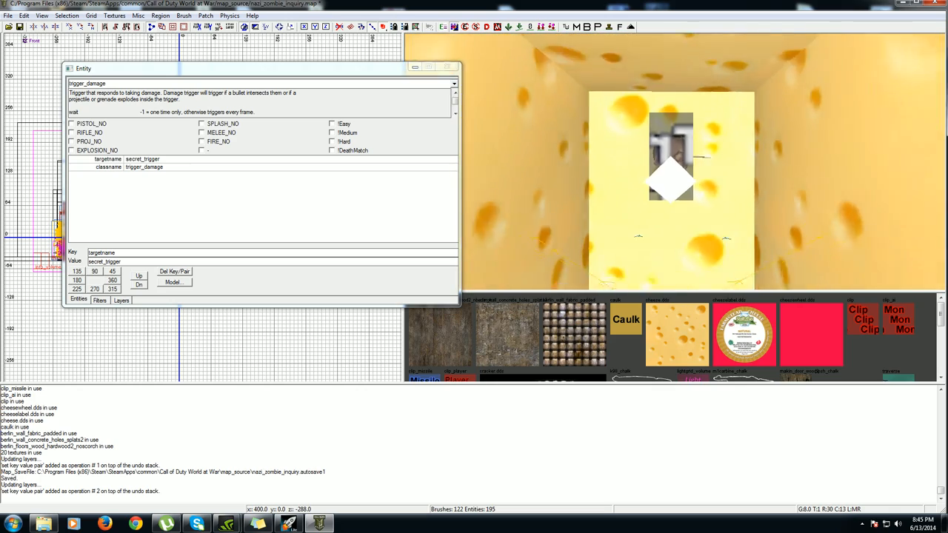
key(Up)
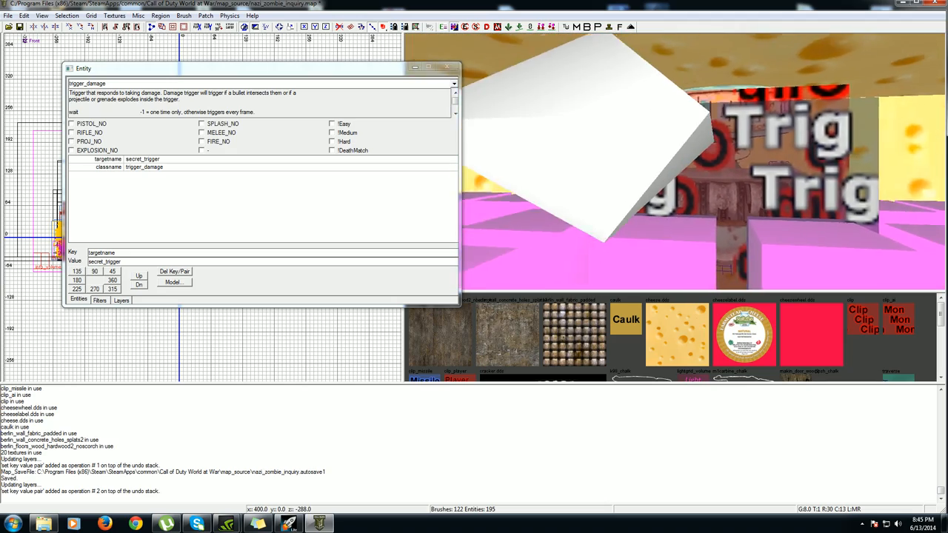
key(Up)
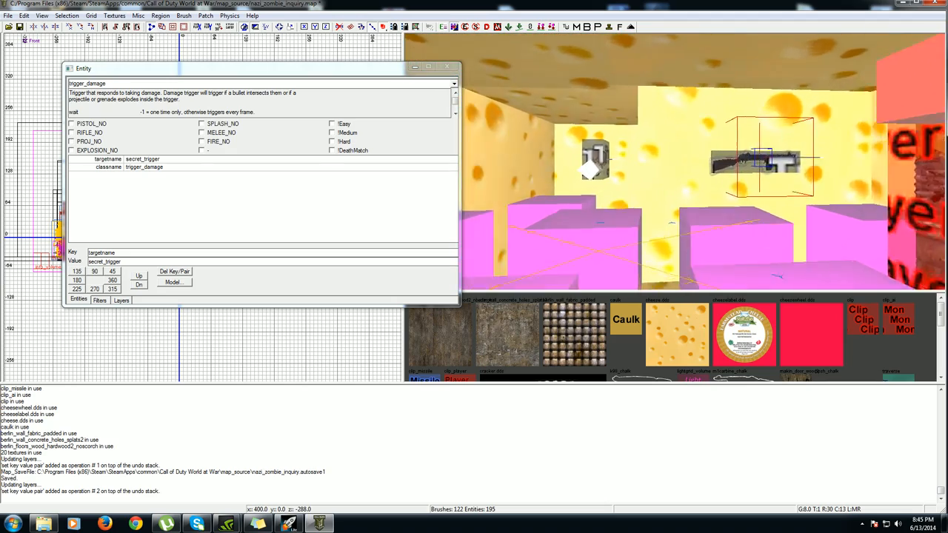
key(Left)
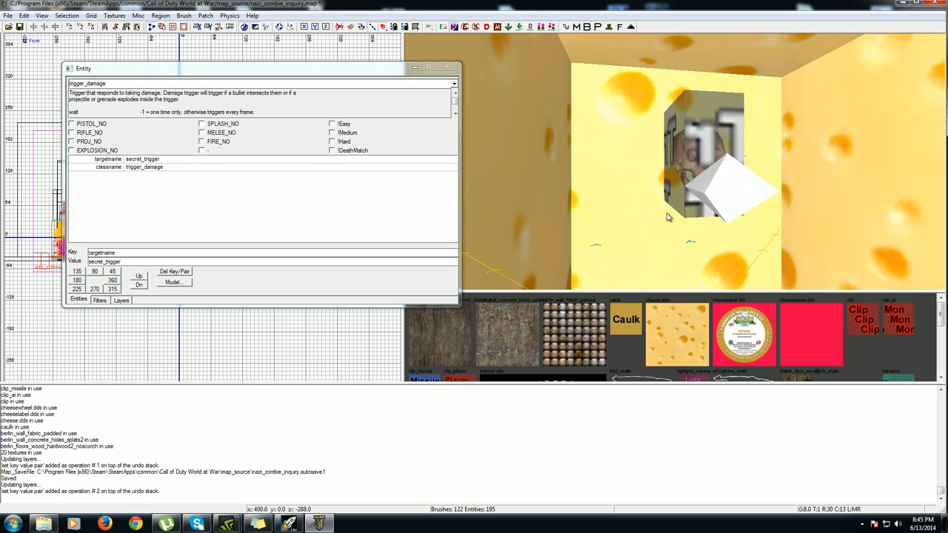
right_click(661, 237)
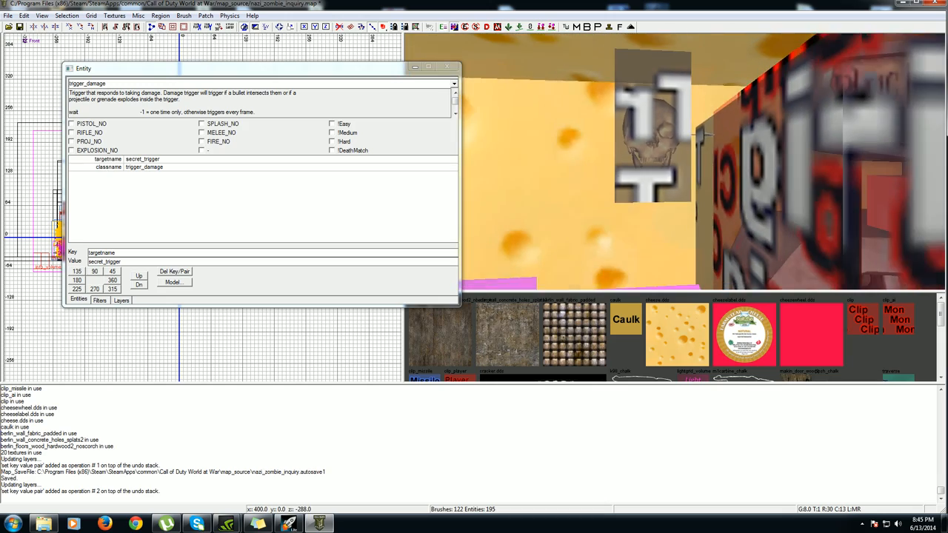
right_click(664, 236)
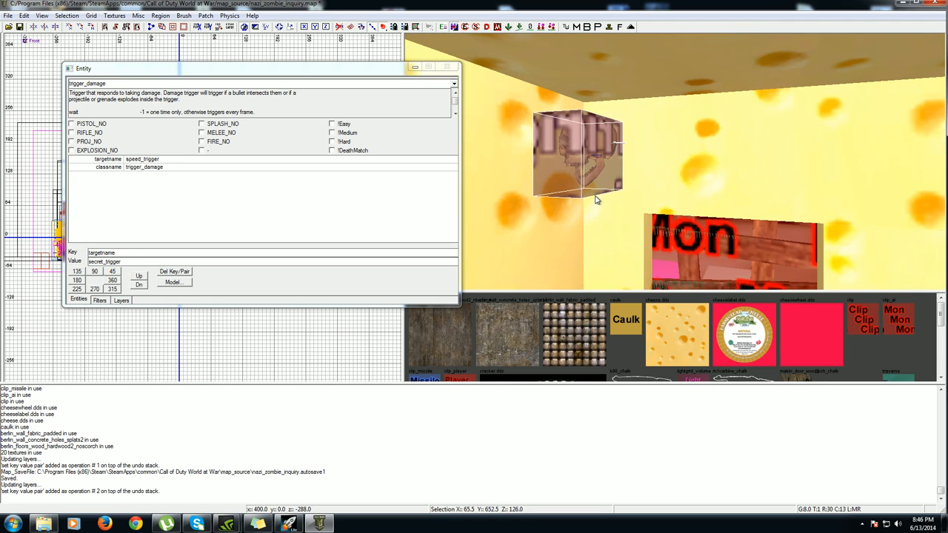
shift+click(571, 163)
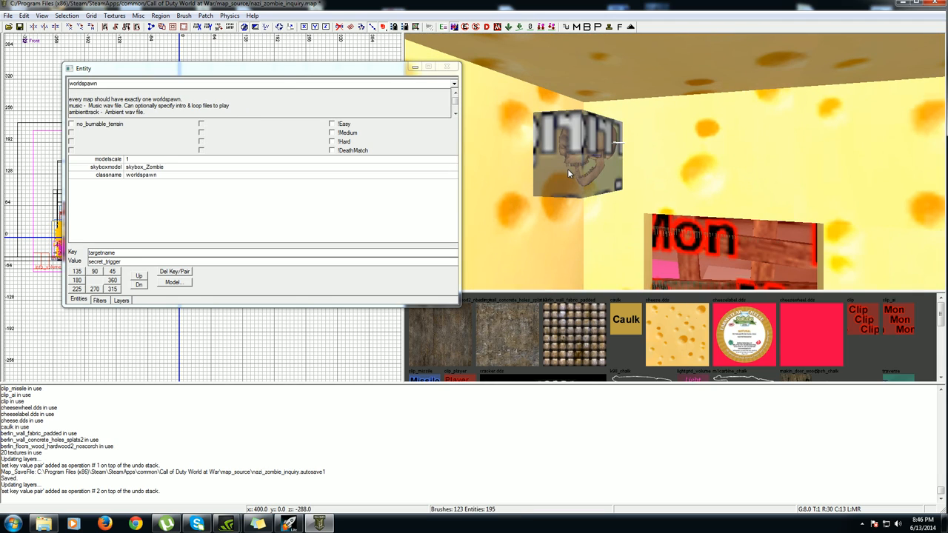
shift+click(567, 169)
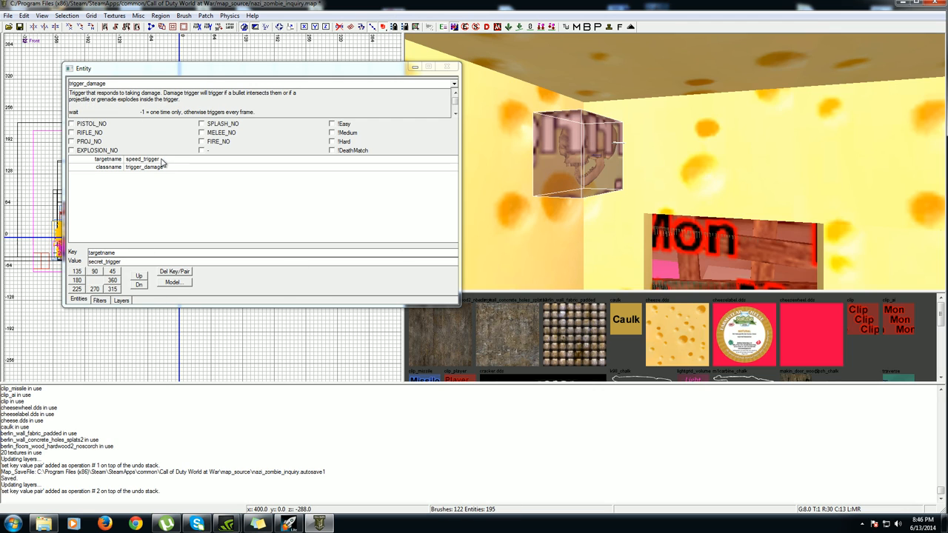
right_click(702, 122)
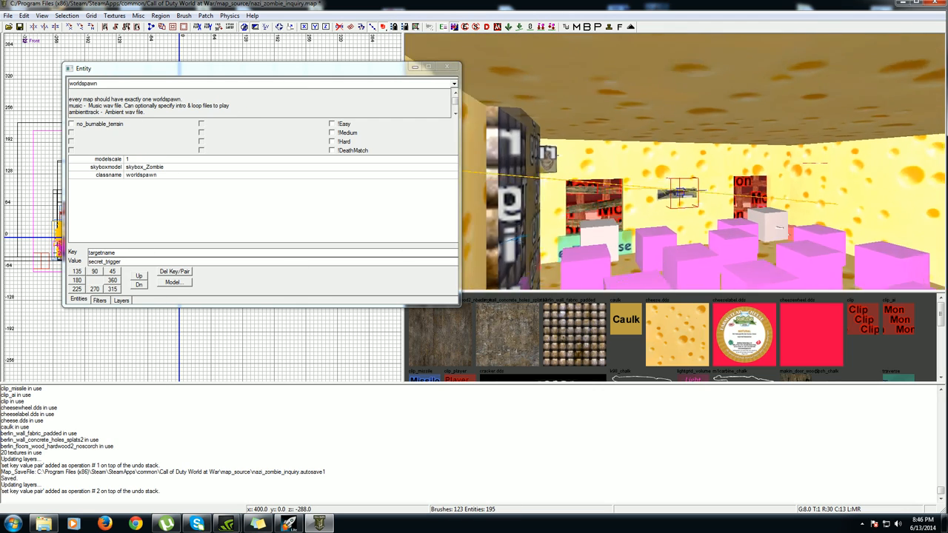
key(Down)
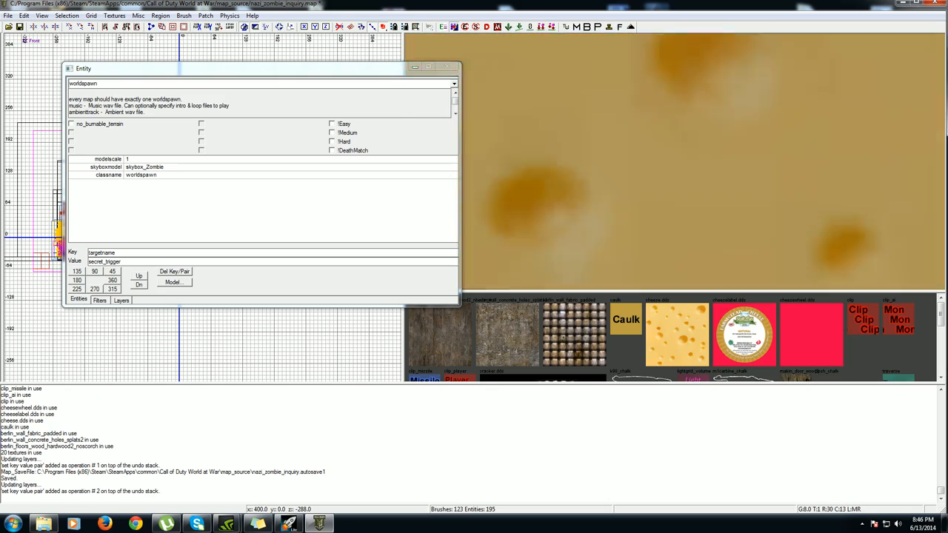
key(Up)
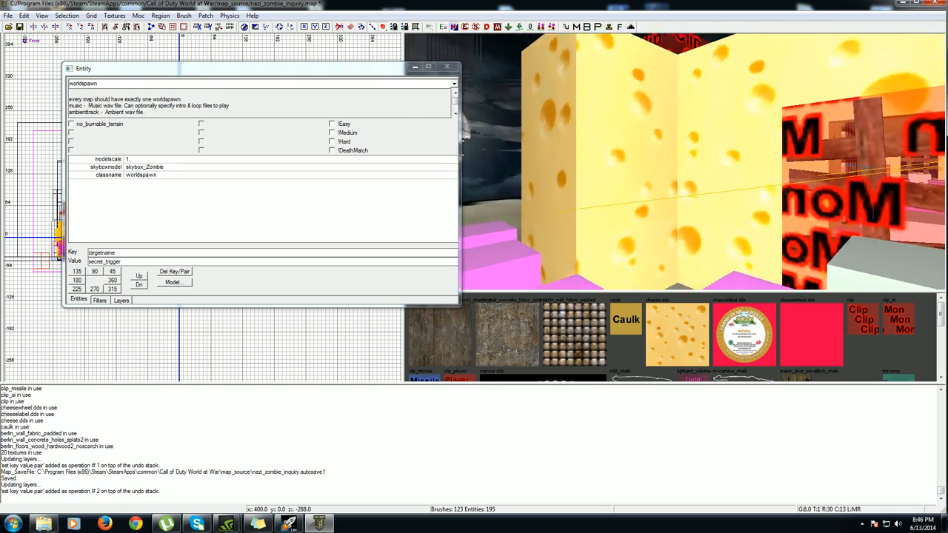
key(Right)
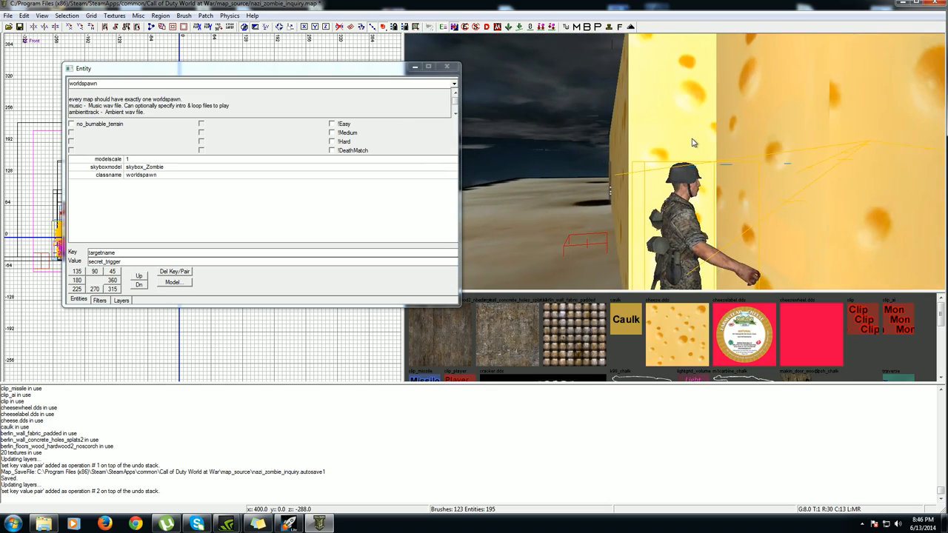
key(Down)
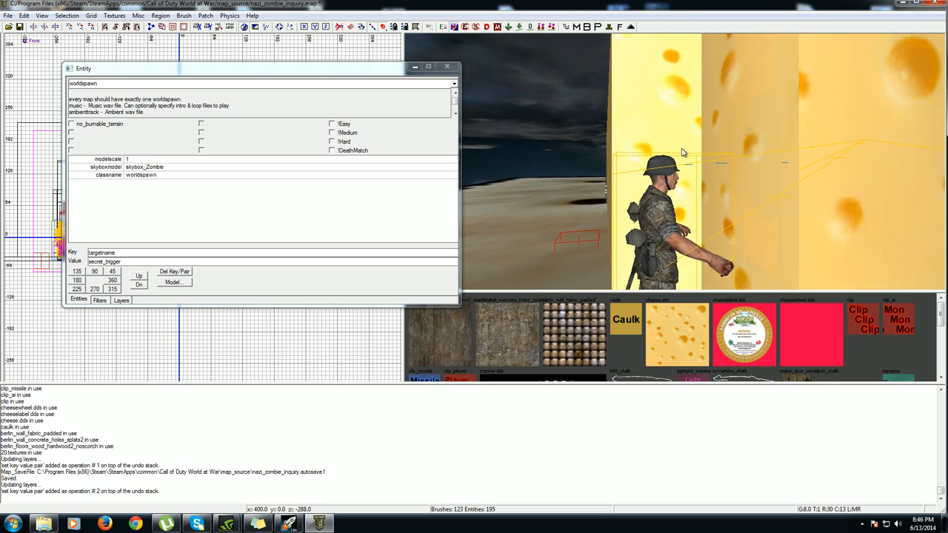
key(Up)
key(Up)
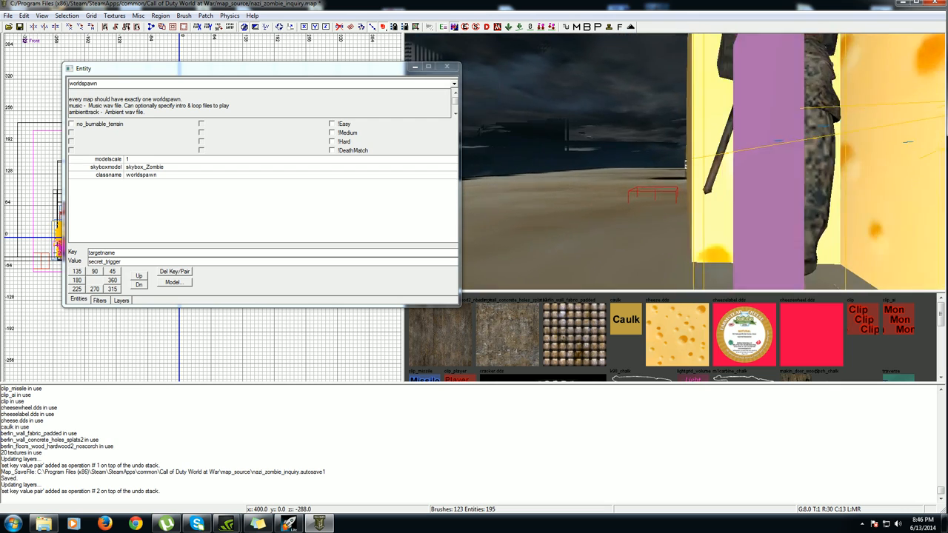
key(Down)
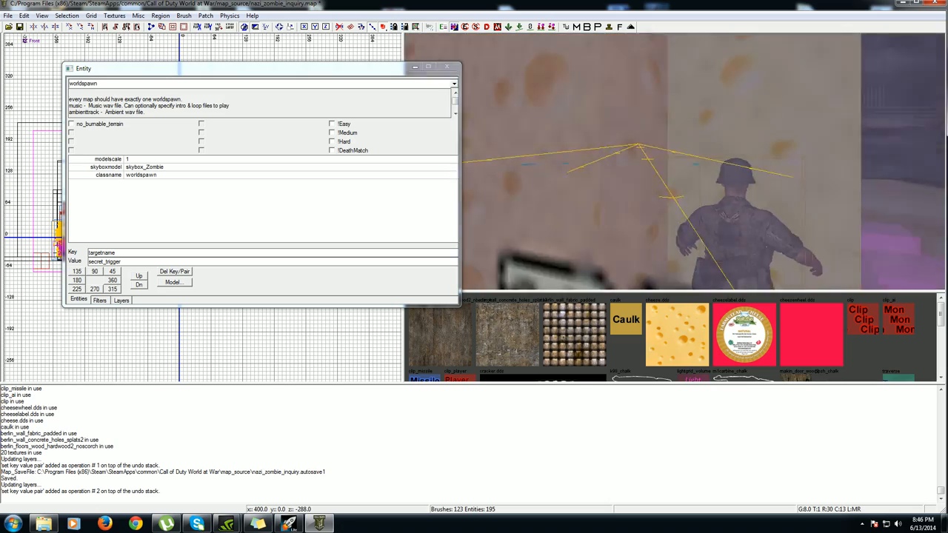
key(Up)
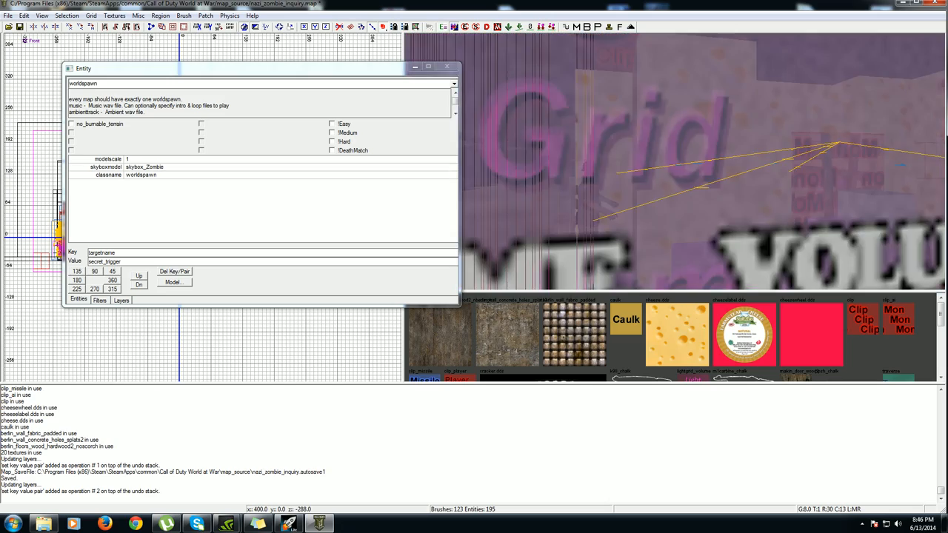
key(Up)
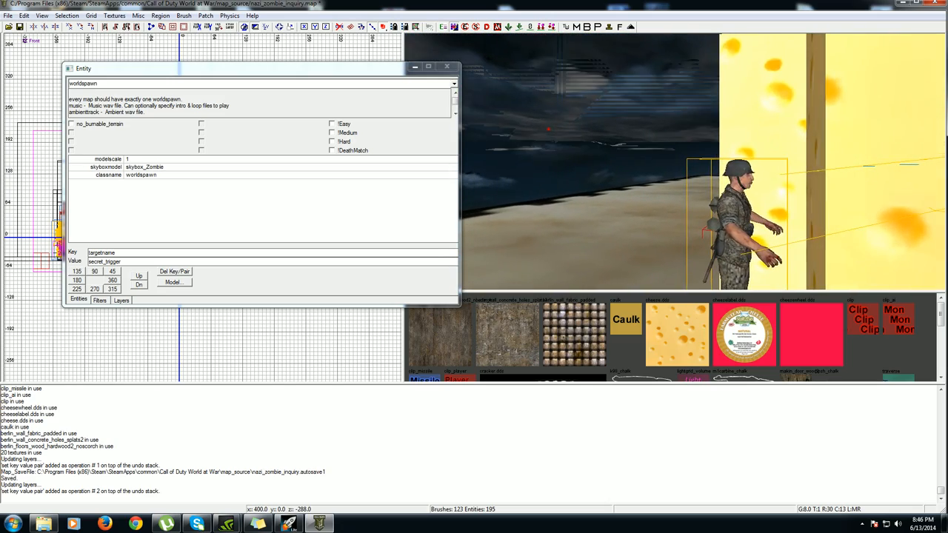
key(Right)
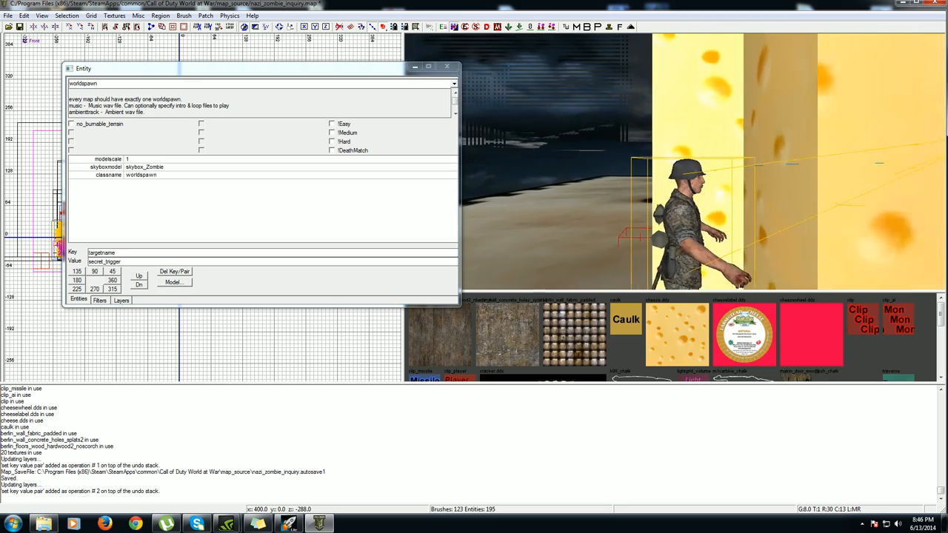
key(Down)
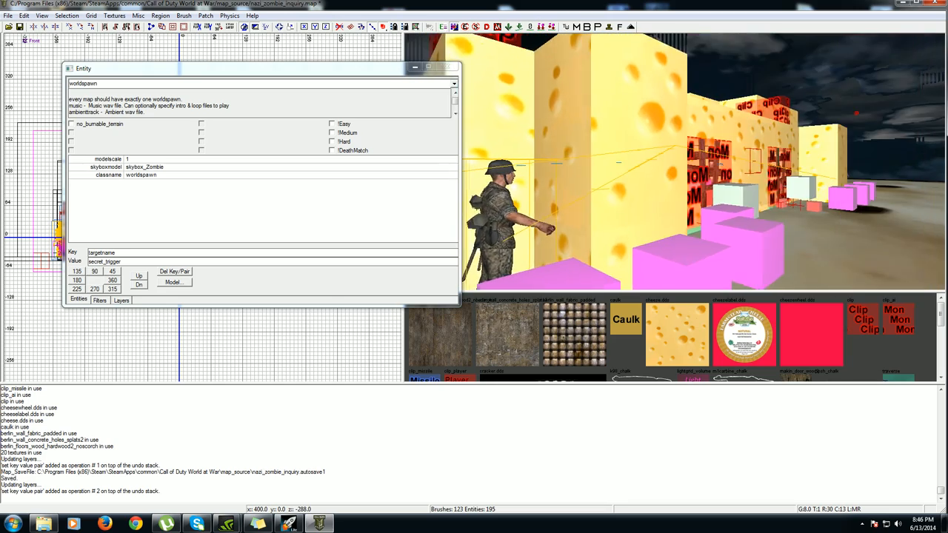
key(Left)
key(Left)
key(Right)
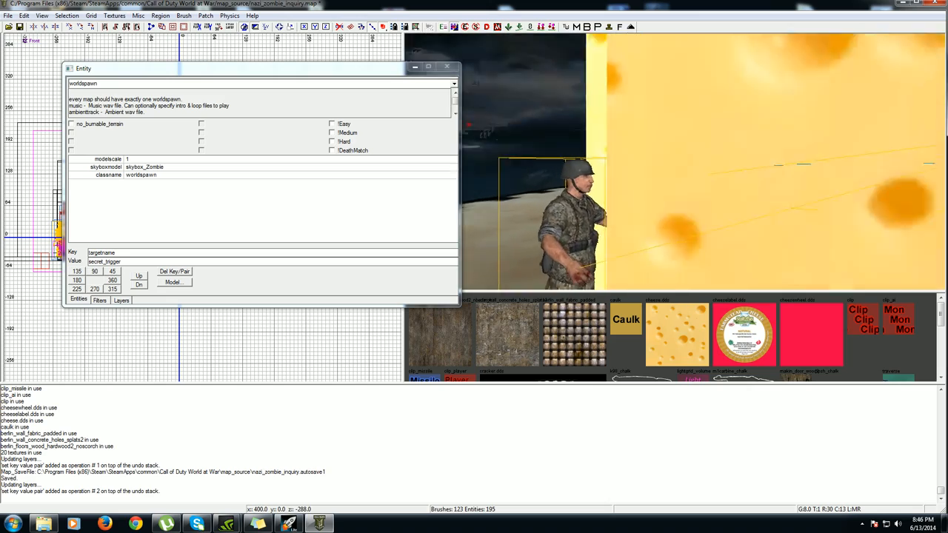
key(Up)
key(Up)
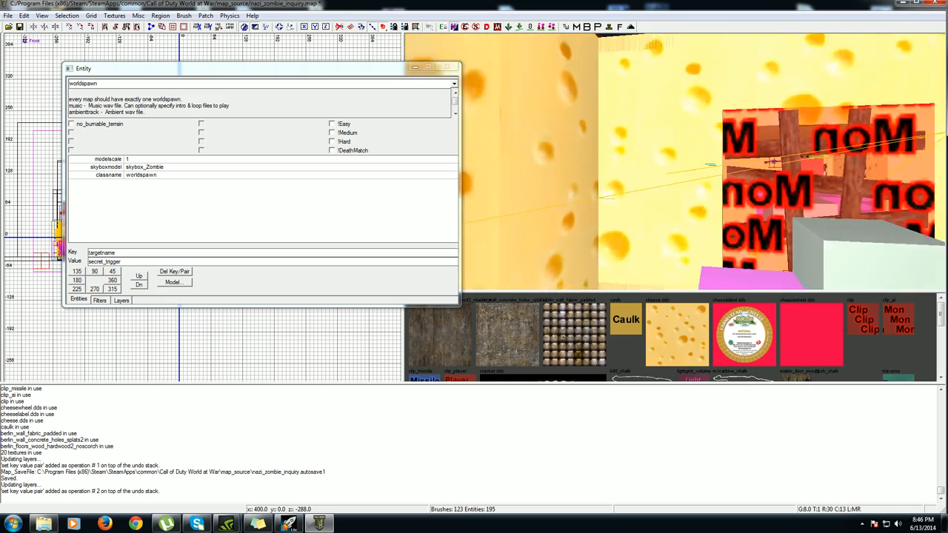
key(Up)
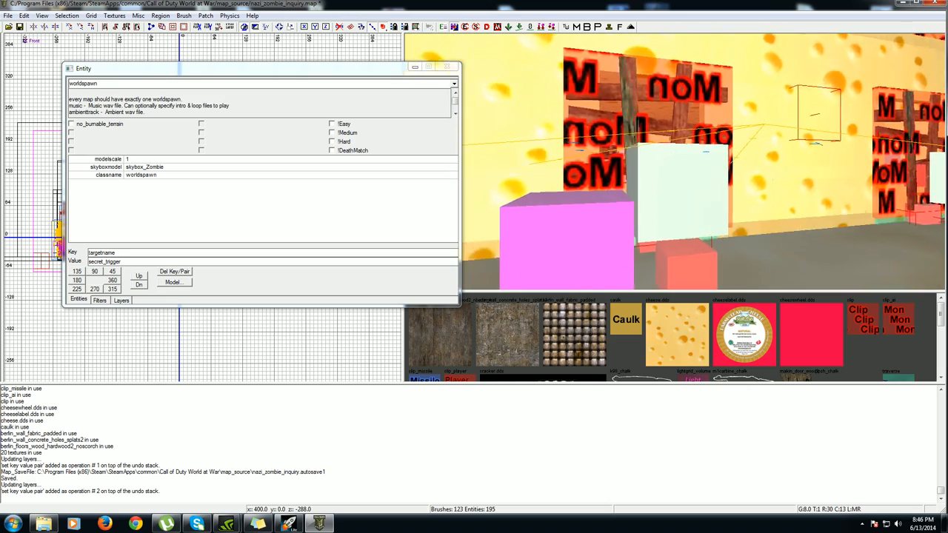
key(Down)
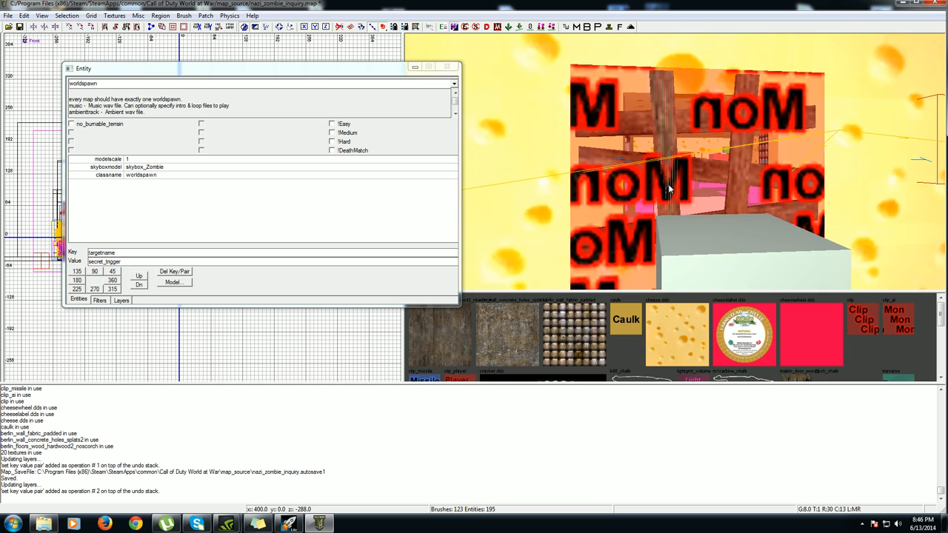
key(Down)
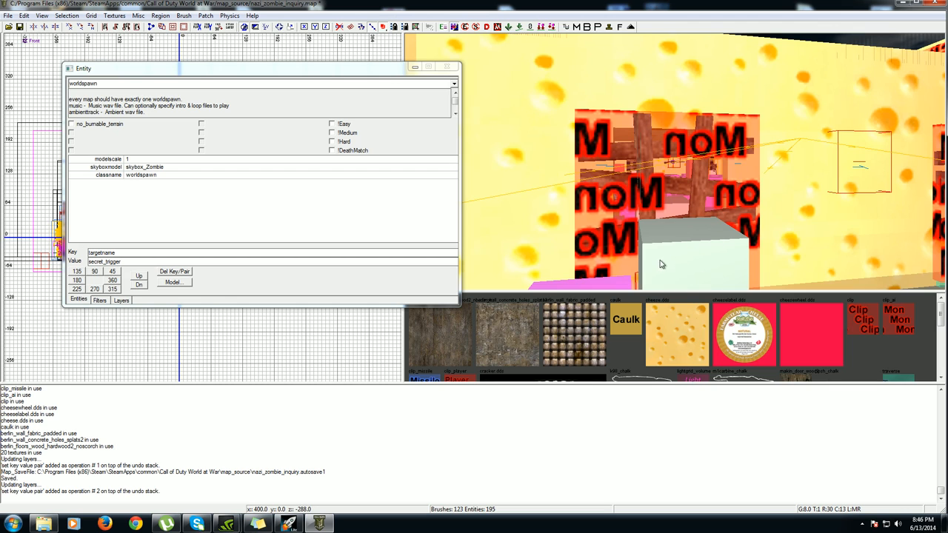
right_drag(657, 260, 657, 260)
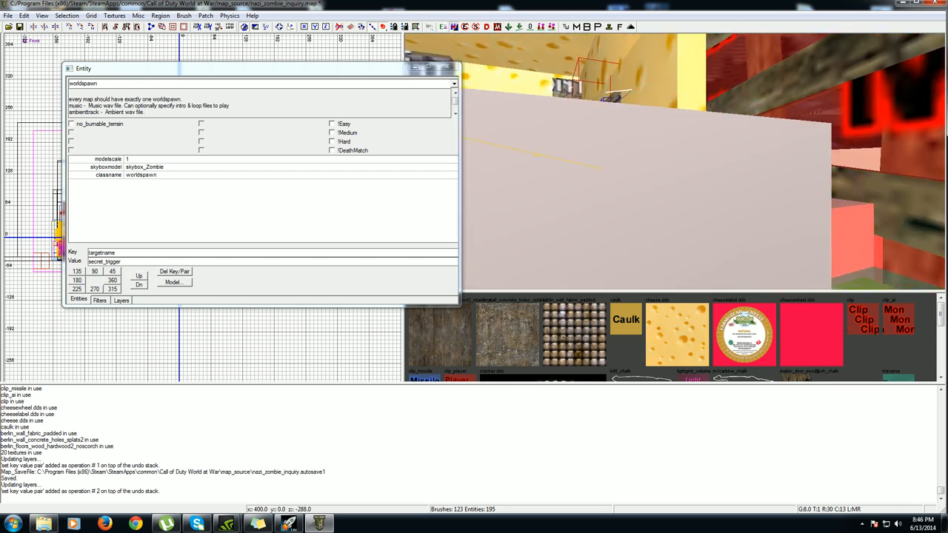
right_drag(657, 261, 697, 268)
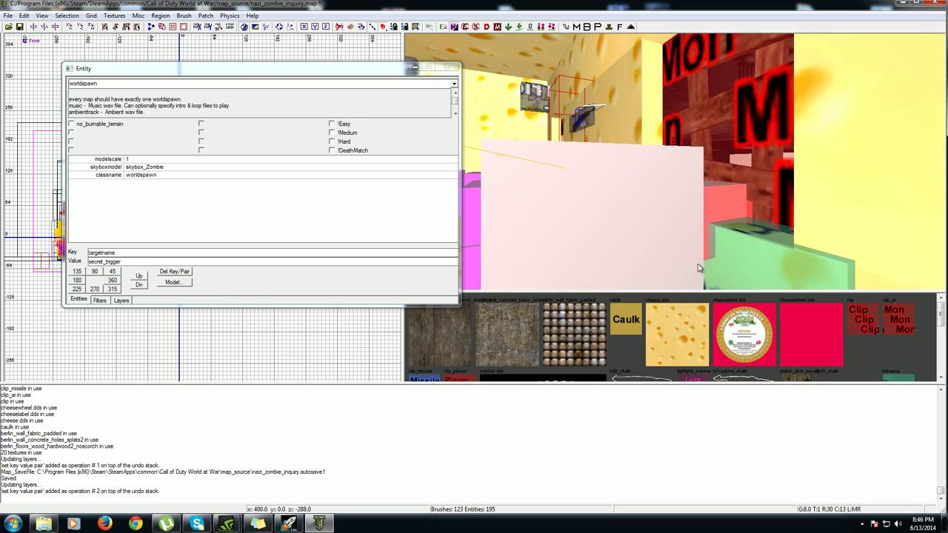
shift+click(759, 261)
key(Escape)
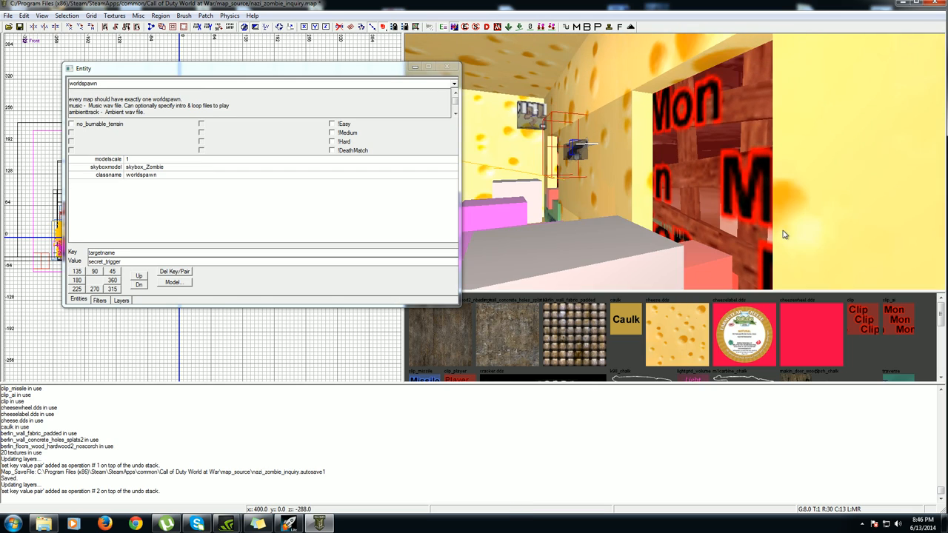
right_drag(783, 234, 784, 234)
key(Up)
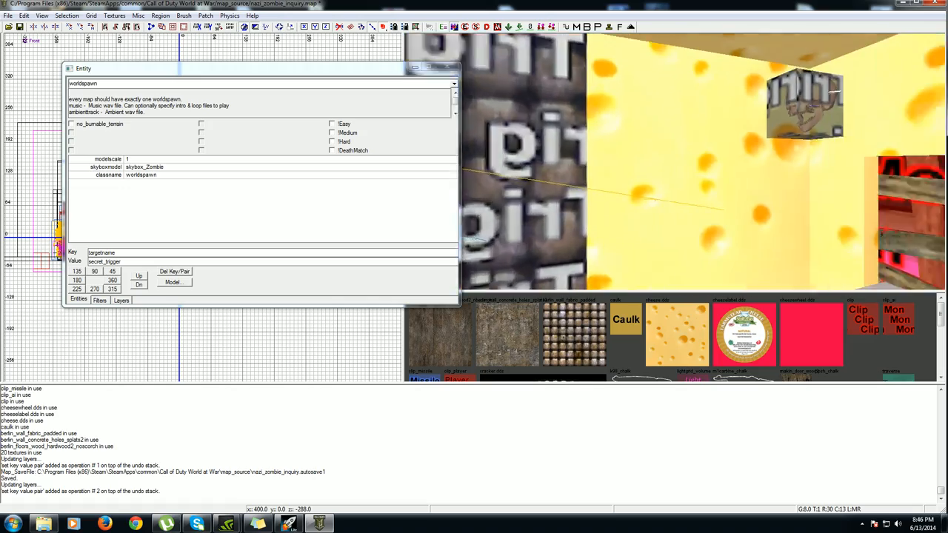
key(Down)
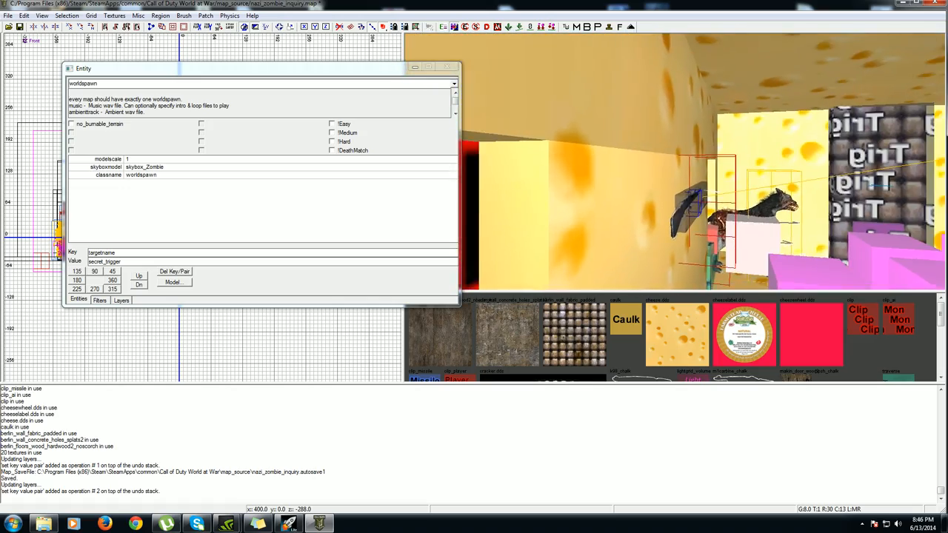
key(Up)
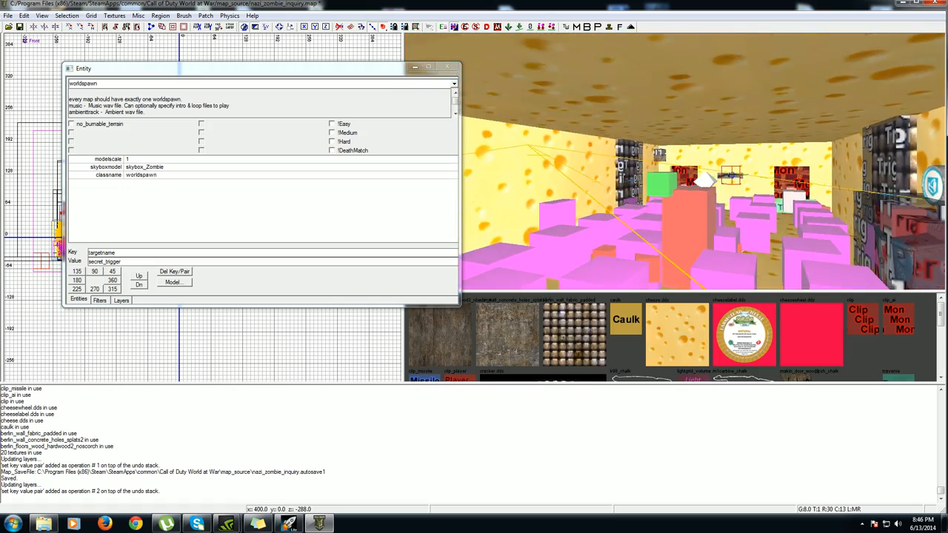
key(Left)
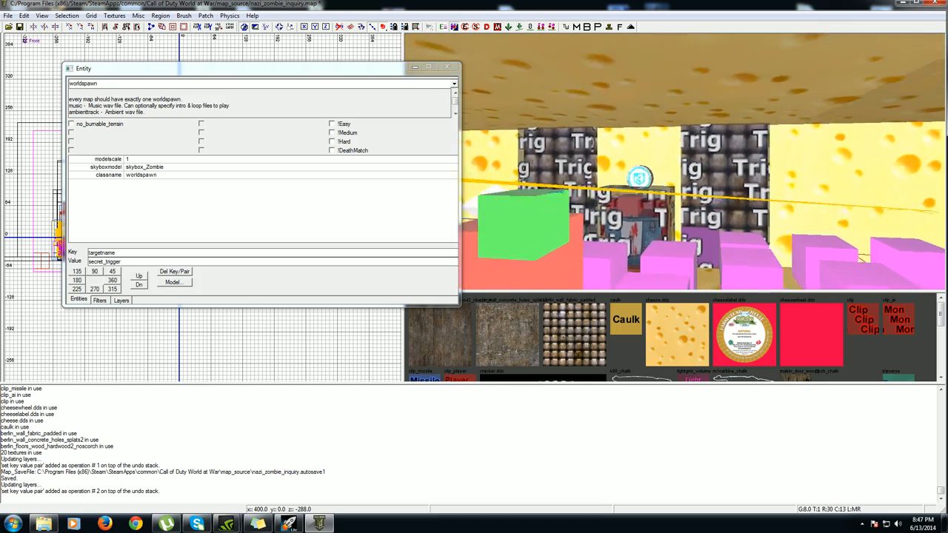
key(Up)
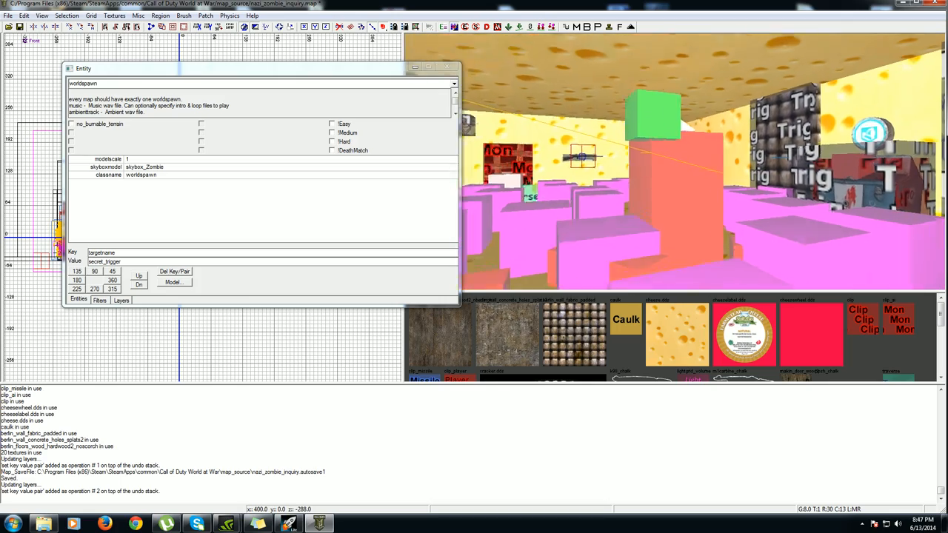
key(Right)
key(Left)
Deselect the red block and steer the 3D camera around it toward the trigger wall
shift+click(682, 215)
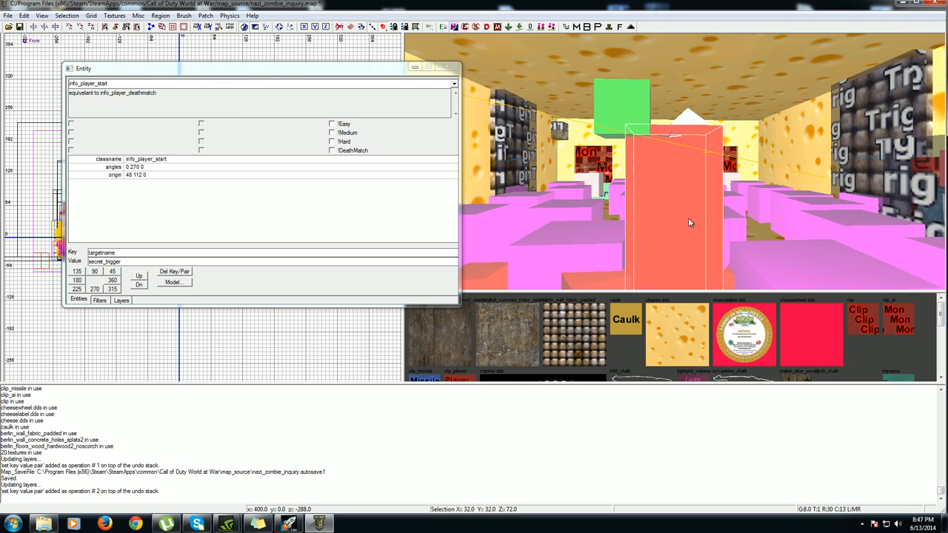
key(Escape)
key(Left)
key(Right)
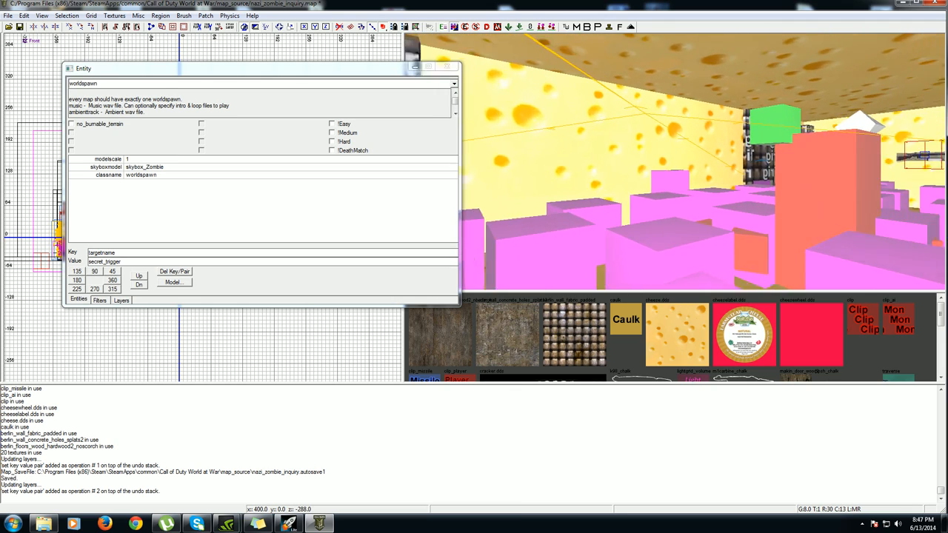
key(Up)
key(Up)
key(Right)
key(Left)
key(Down)
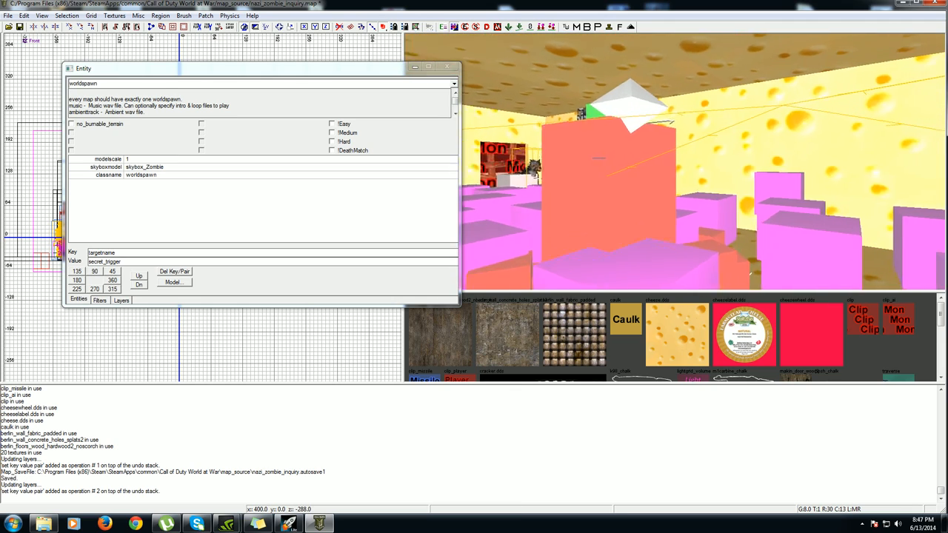
key(Left)
key(Up)
key(Right)
Free-look fly the camera through the clip walls and pink Trig blocks to the cheese wall
right_click(688, 216)
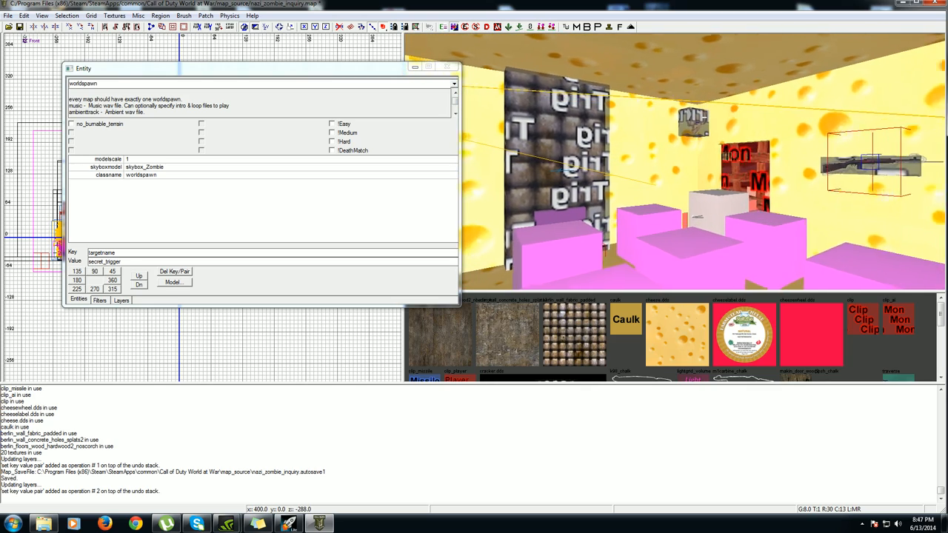
key(Up)
key(Right)
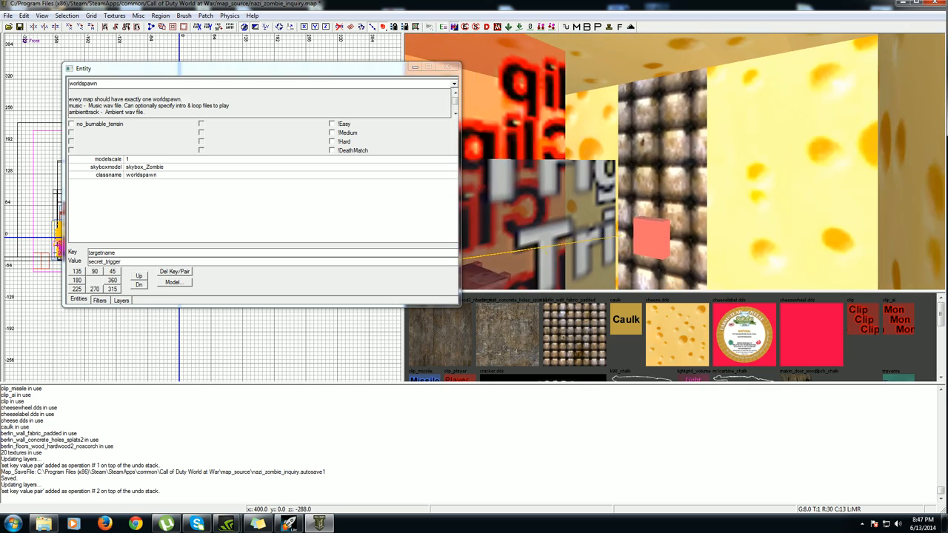
key(Up)
key(Down)
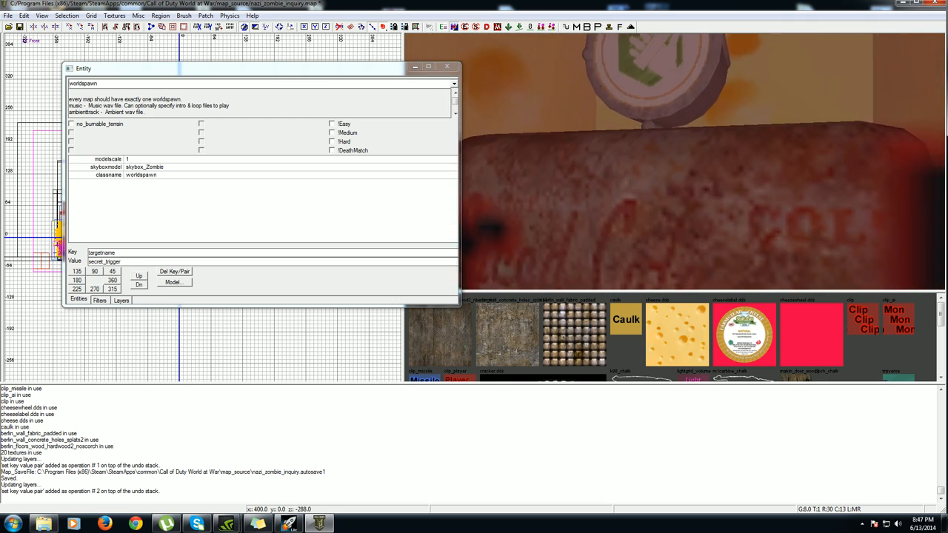
key(Up)
key(Down)
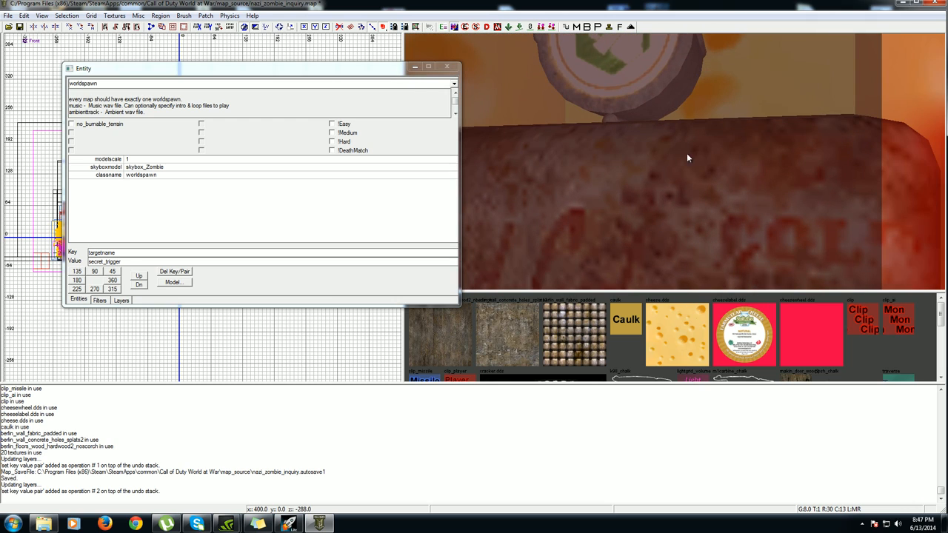
key(Down)
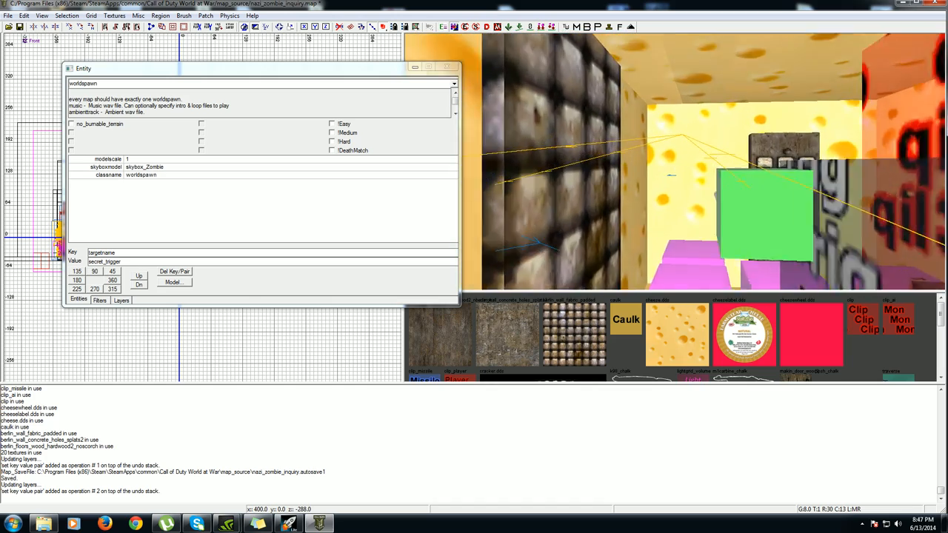
key(Down)
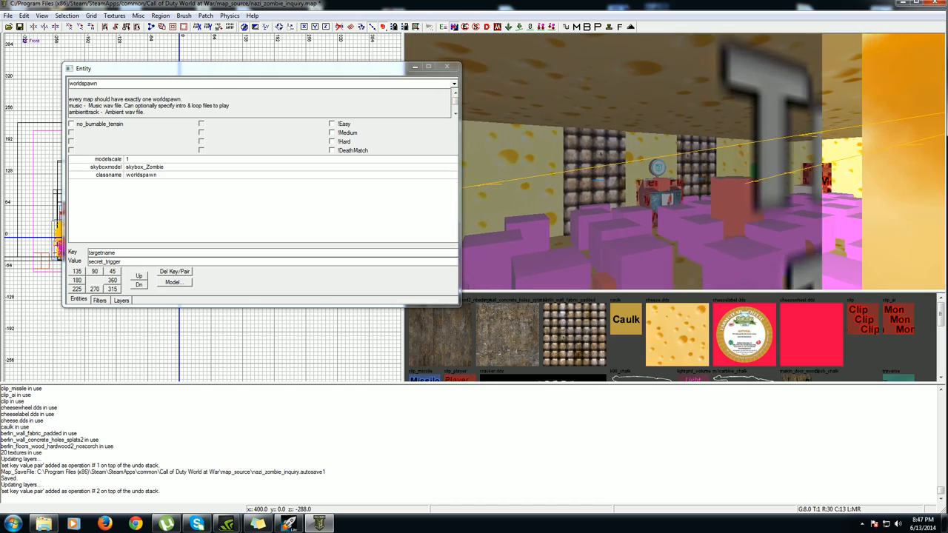
key(Down)
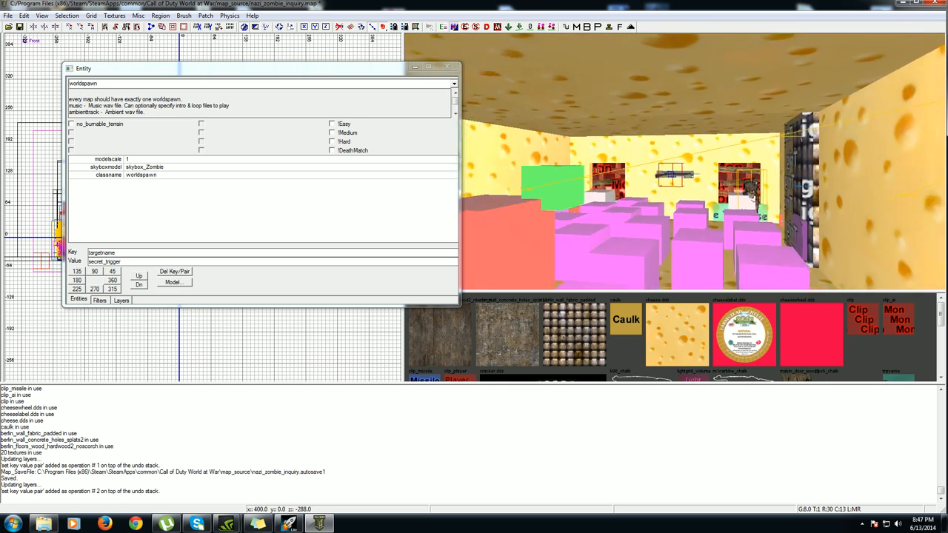
key(Up)
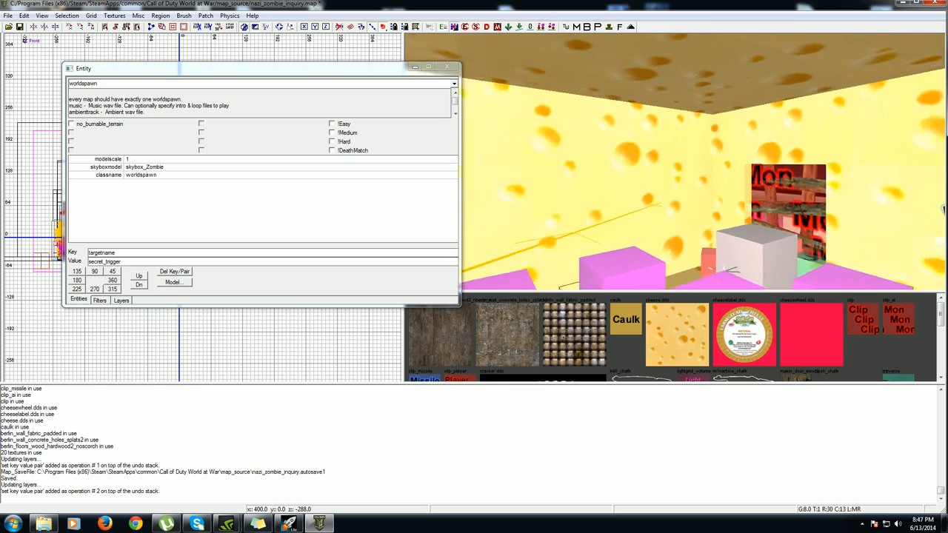
right_click(698, 157)
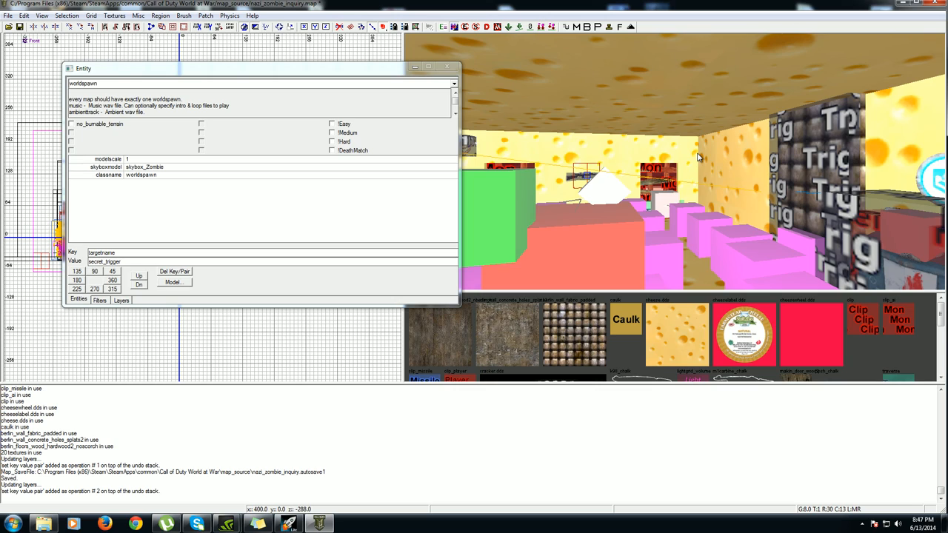
Sweep the view across the cheese room from several angles, then close the Entity properties window
right_click(698, 157)
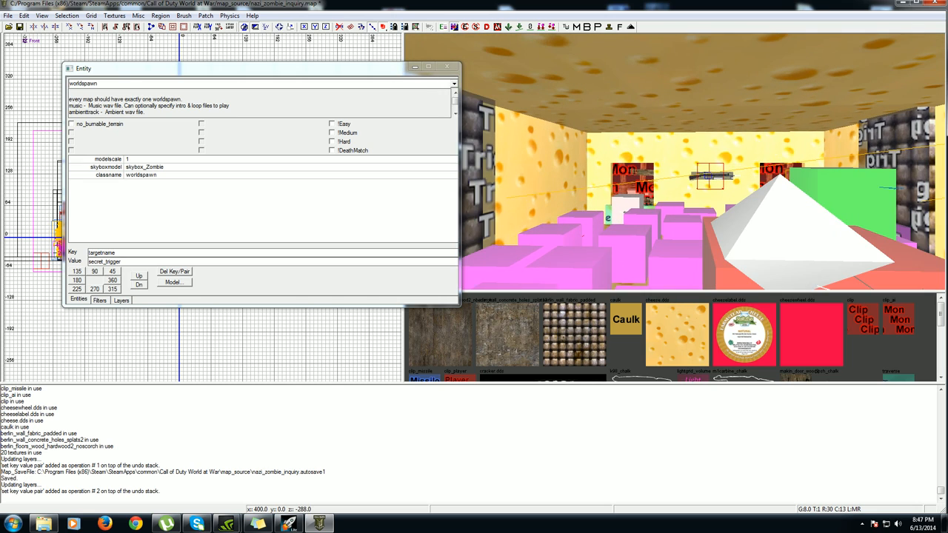
right_click(708, 196)
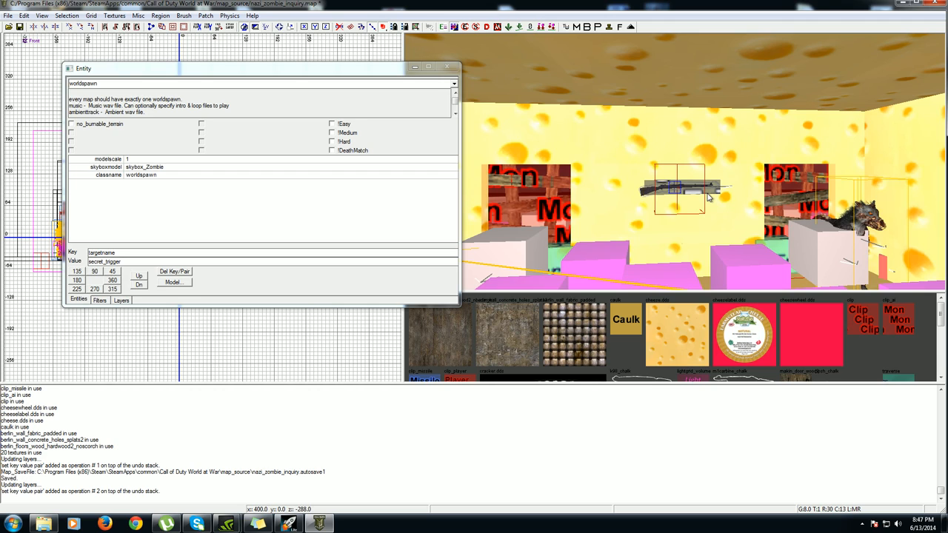
mouse_move(709, 208)
right_down()
mouse_move(741, 148)
mouse_move(703, 163)
right_up()
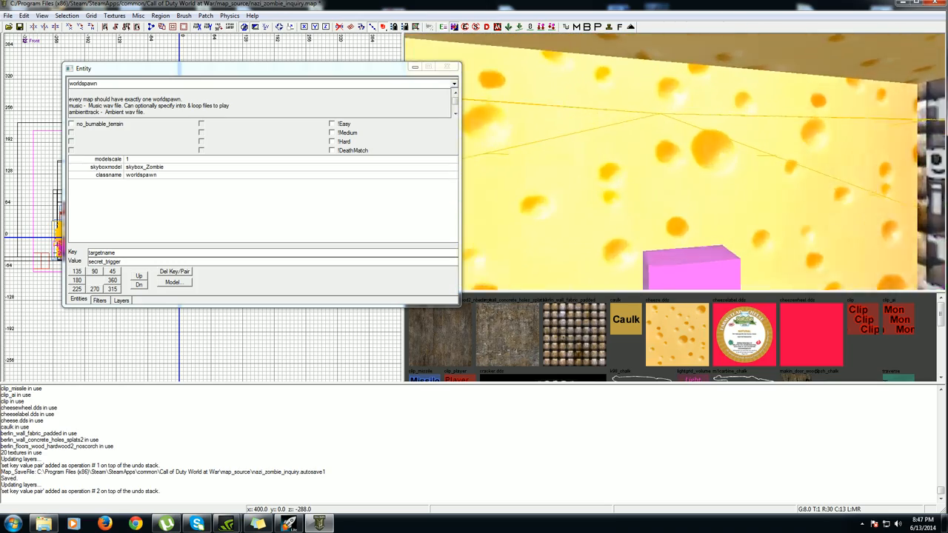
mouse_move(704, 163)
right_down()
mouse_move(711, 192)
mouse_move(694, 169)
right_up()
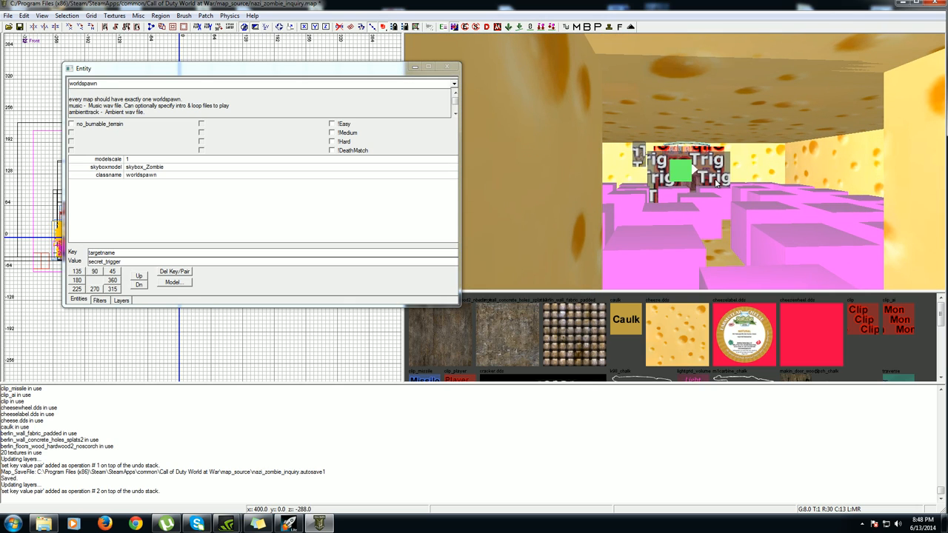
right_drag(715, 178, 711, 171)
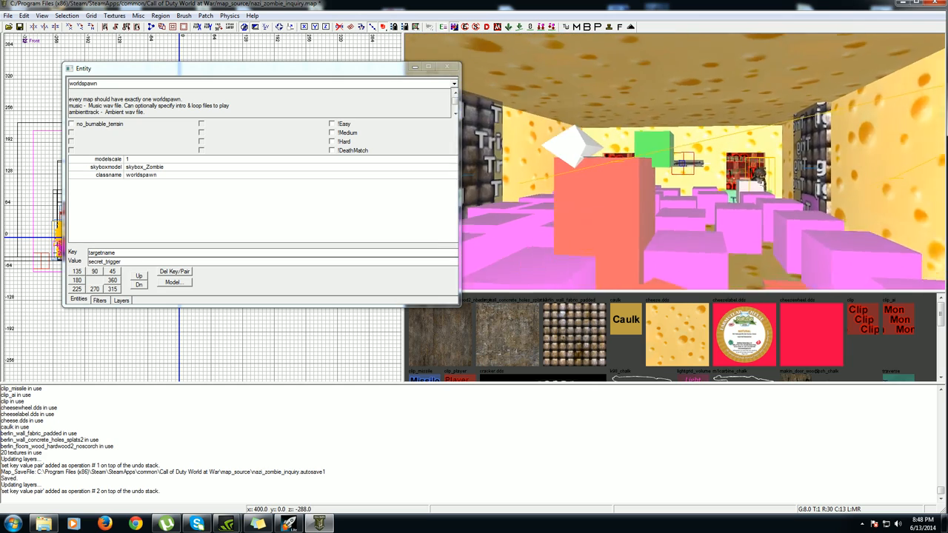
right_click(734, 231)
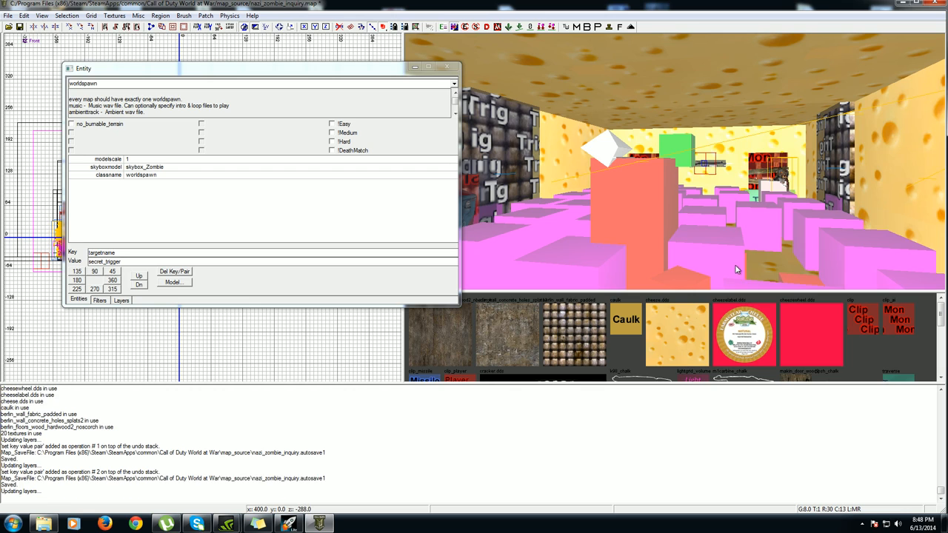
right_click(739, 210)
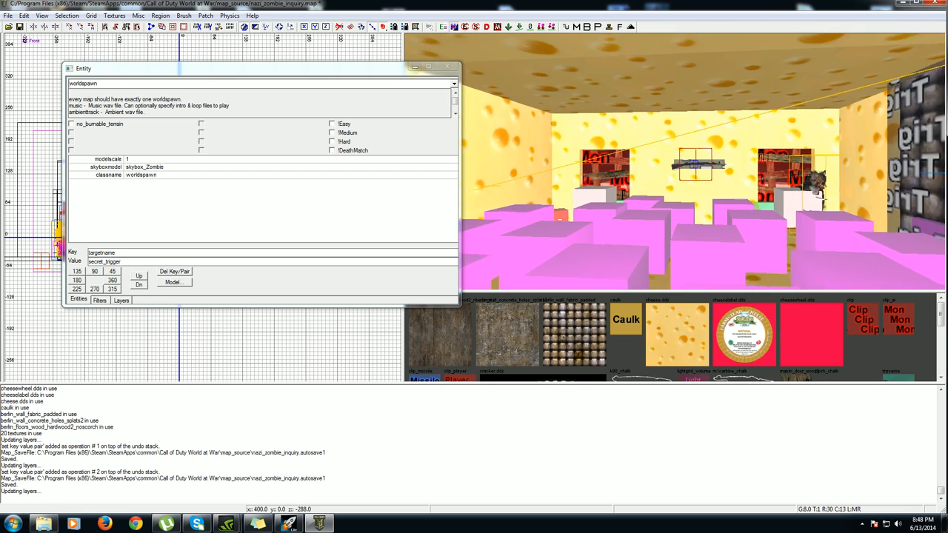
right_click(740, 210)
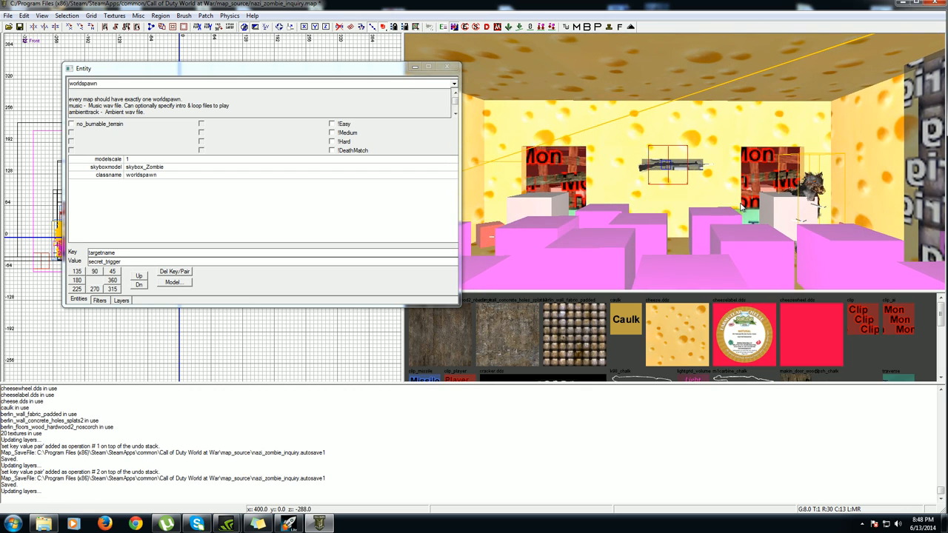
right_click(741, 210)
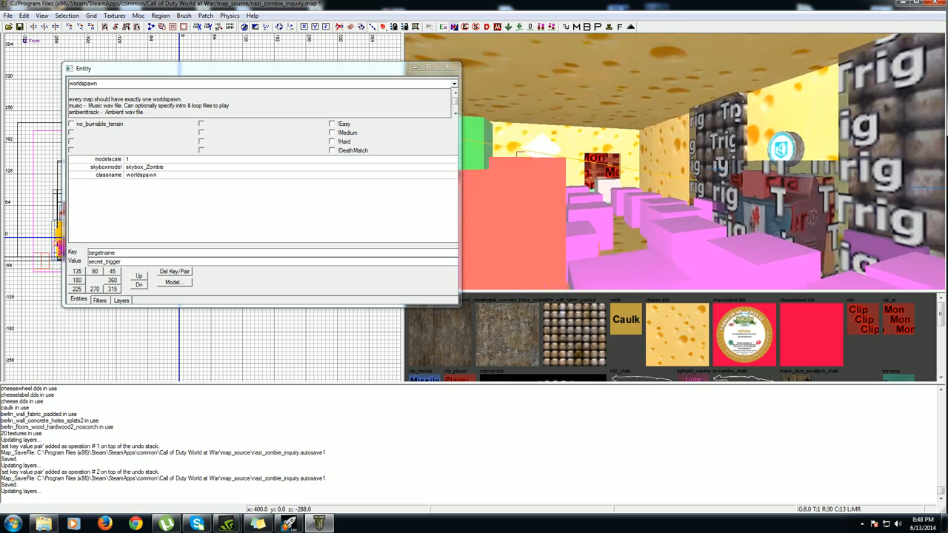
right_drag(740, 203, 707, 246)
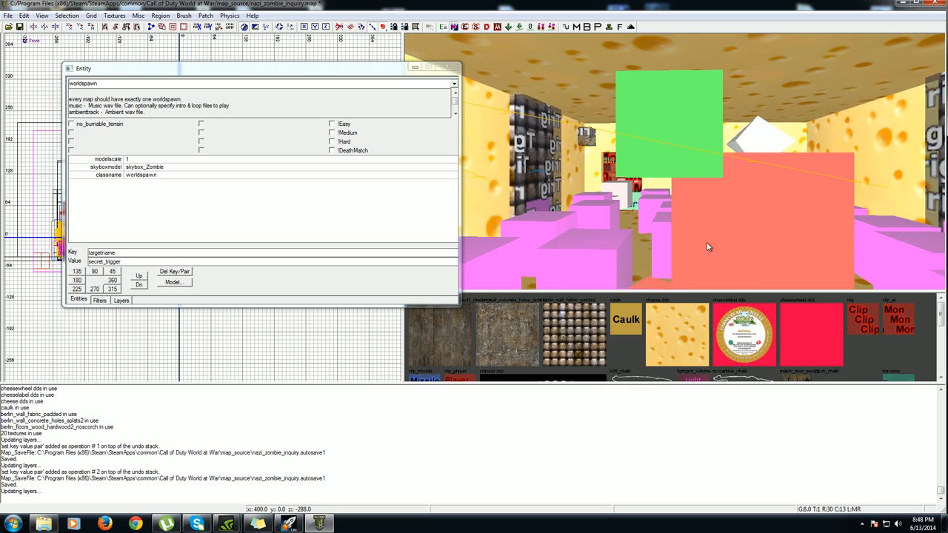
click(415, 68)
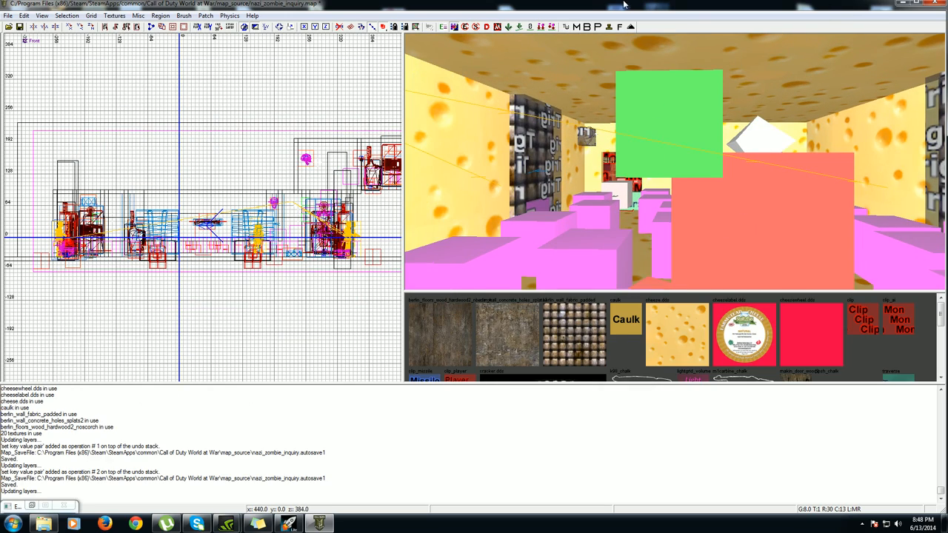
Move Radiant aside, start Asset Manager from the Launcher and bring up its File Open dialog
drag(578, 4, 578, 475)
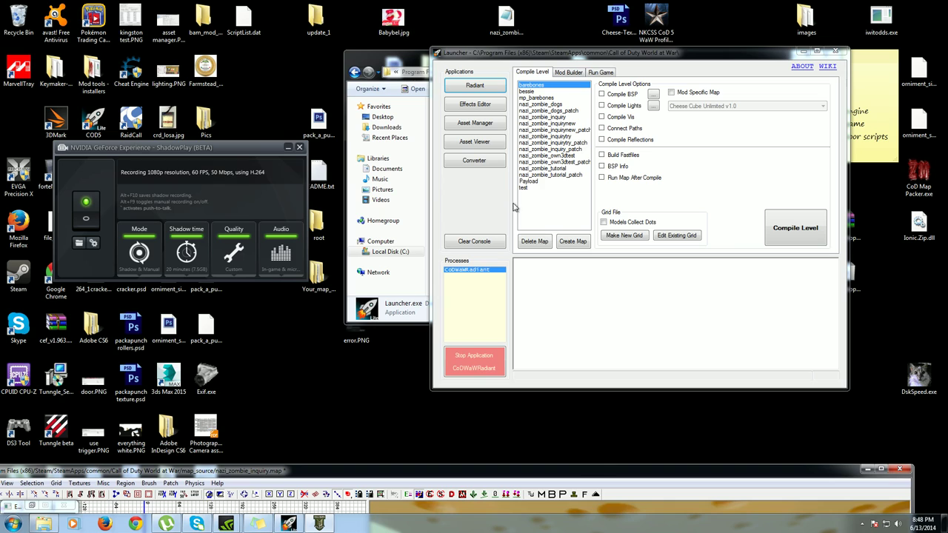
click(480, 124)
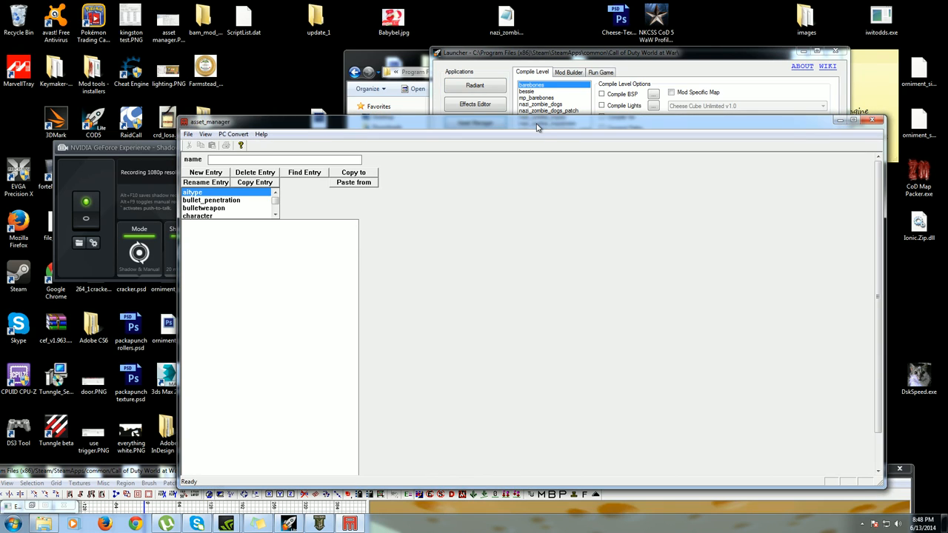
click(221, 100)
click(248, 124)
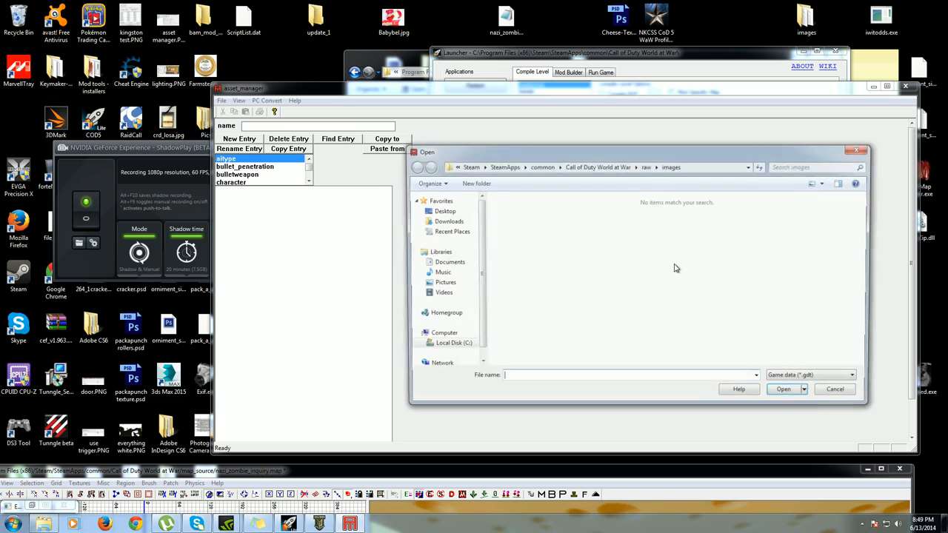
Browse to the game's source_data folder and load my textures.gdt into Asset Manager
click(598, 167)
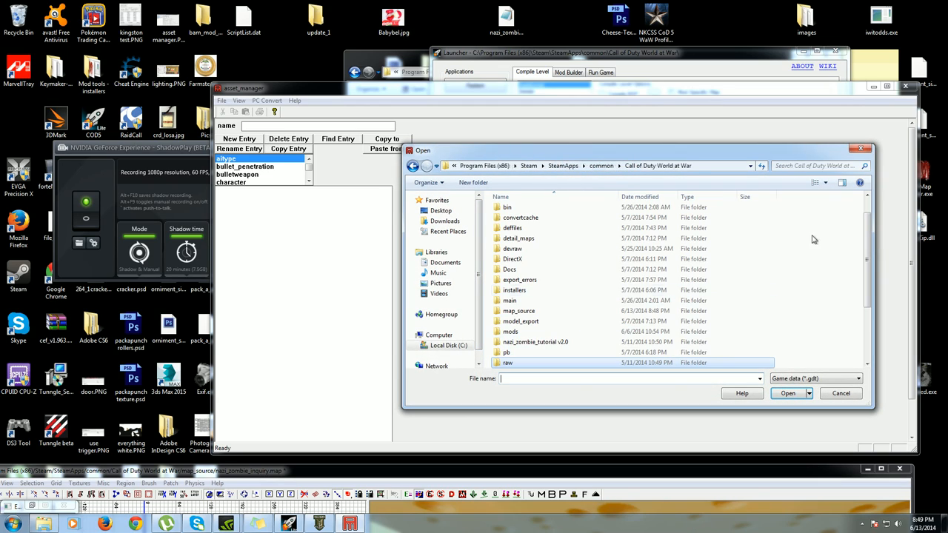
click(563, 314)
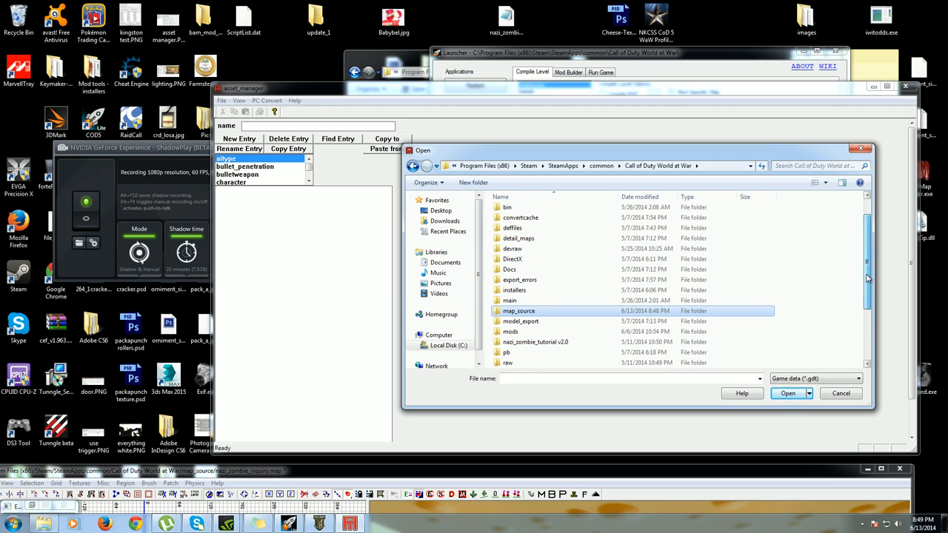
drag(868, 277, 871, 339)
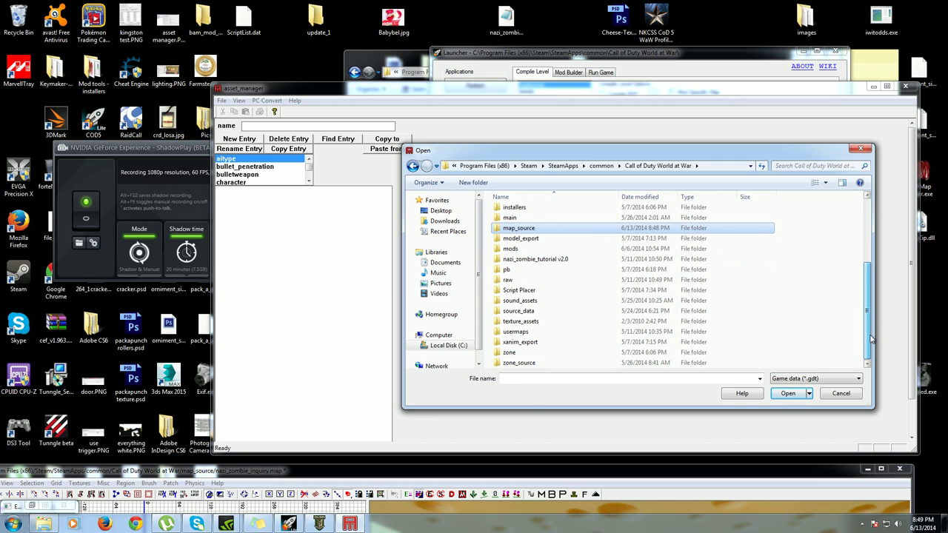
double_click(538, 320)
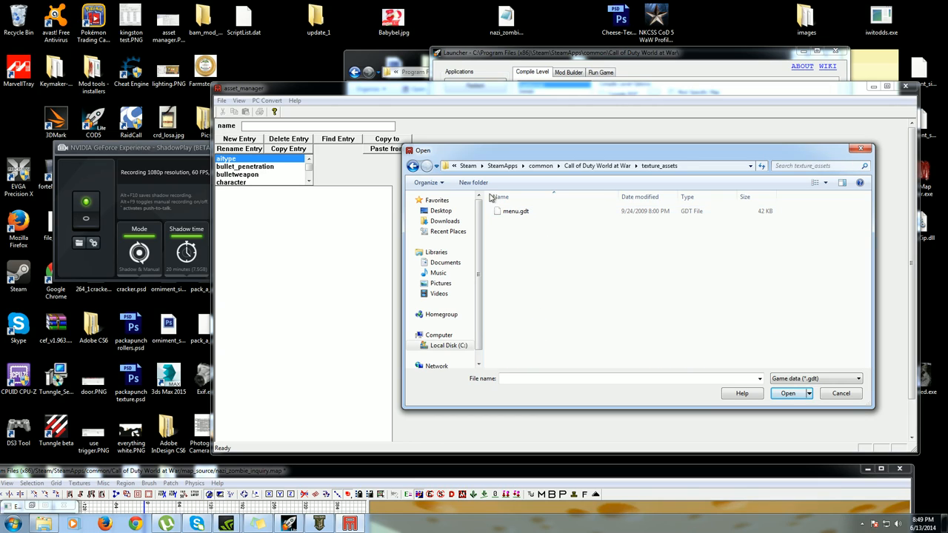
click(410, 169)
double_click(528, 355)
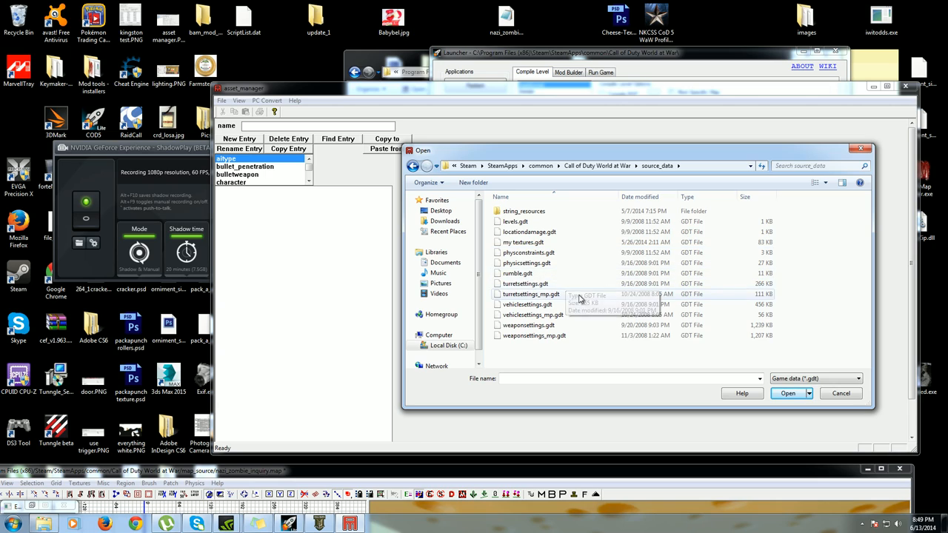
click(540, 243)
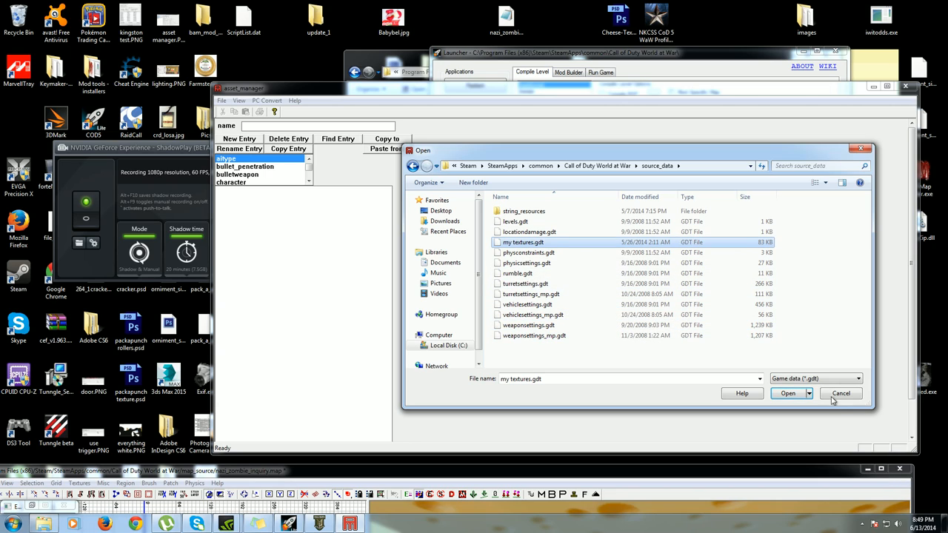
click(789, 393)
click(264, 192)
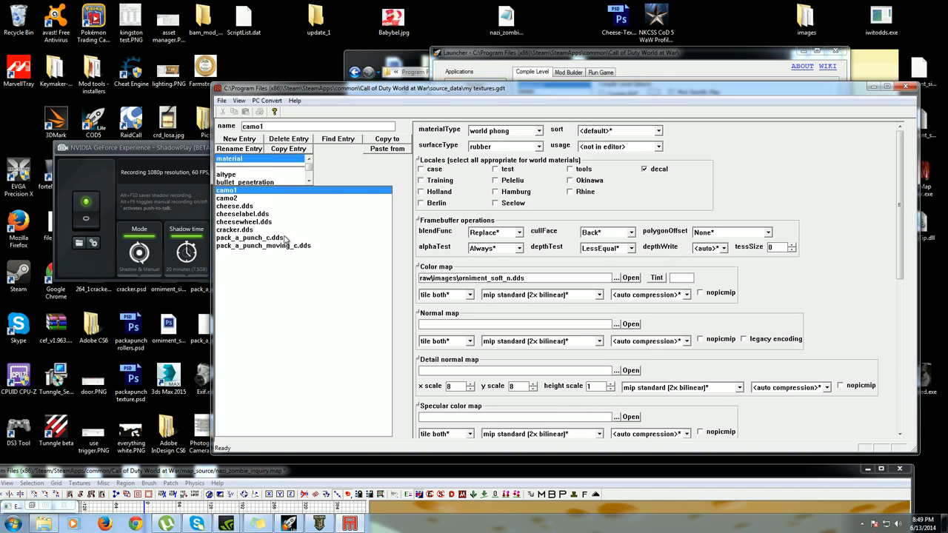
click(245, 206)
click(245, 237)
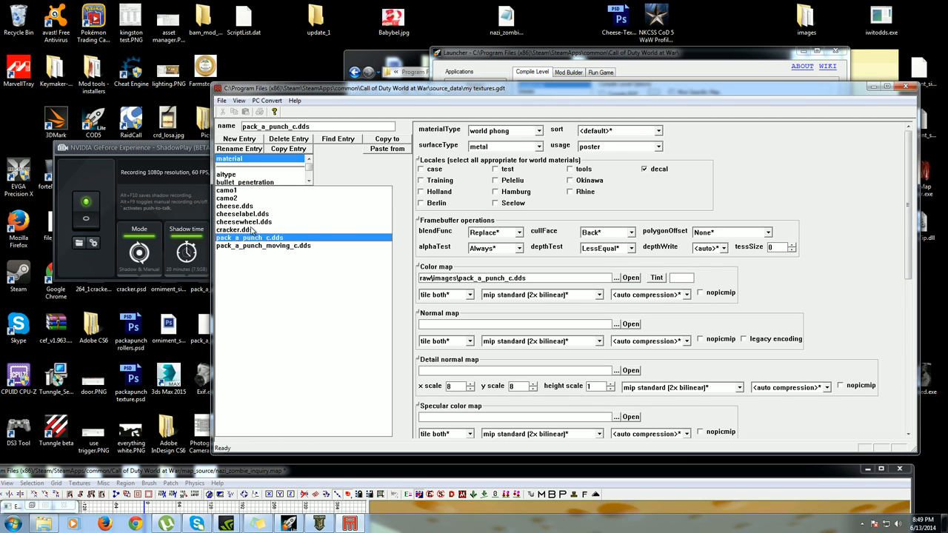
drag(304, 94, 305, 71)
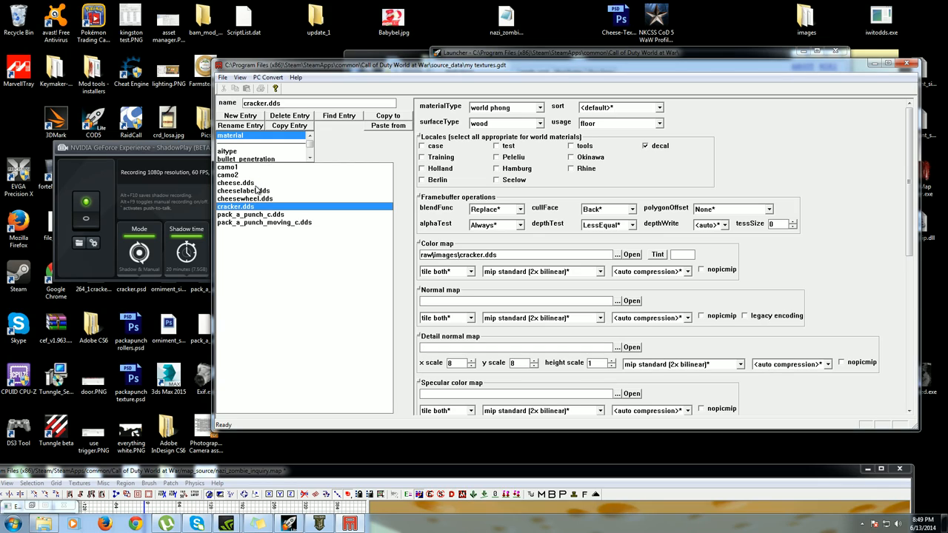
click(231, 183)
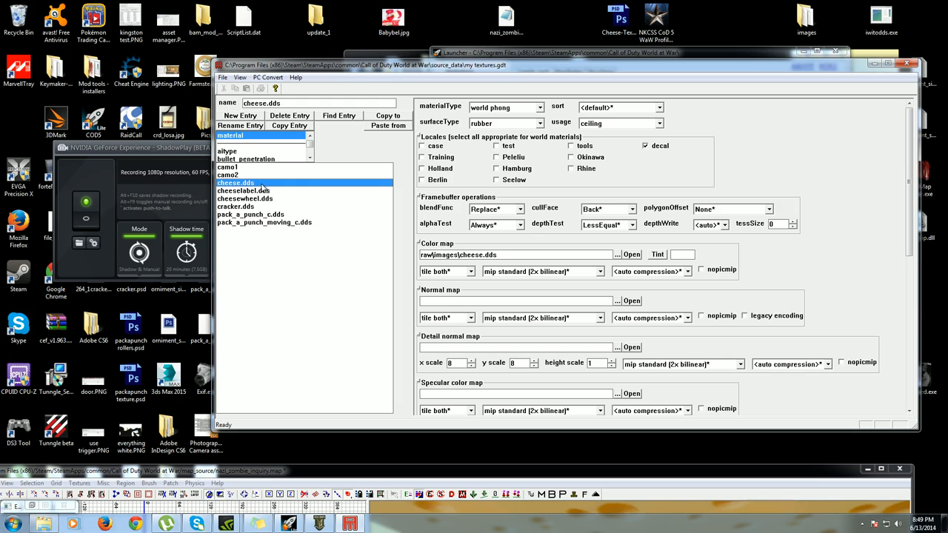
click(243, 197)
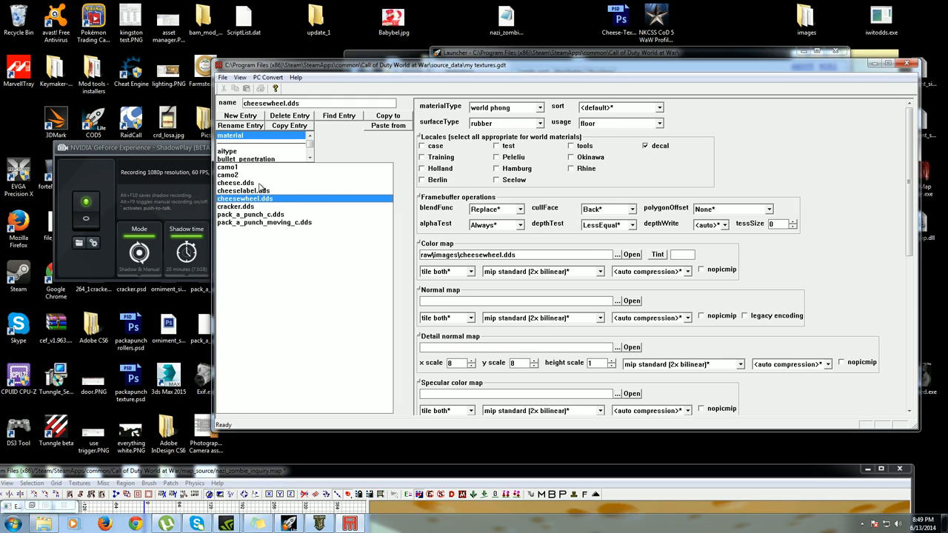
click(258, 184)
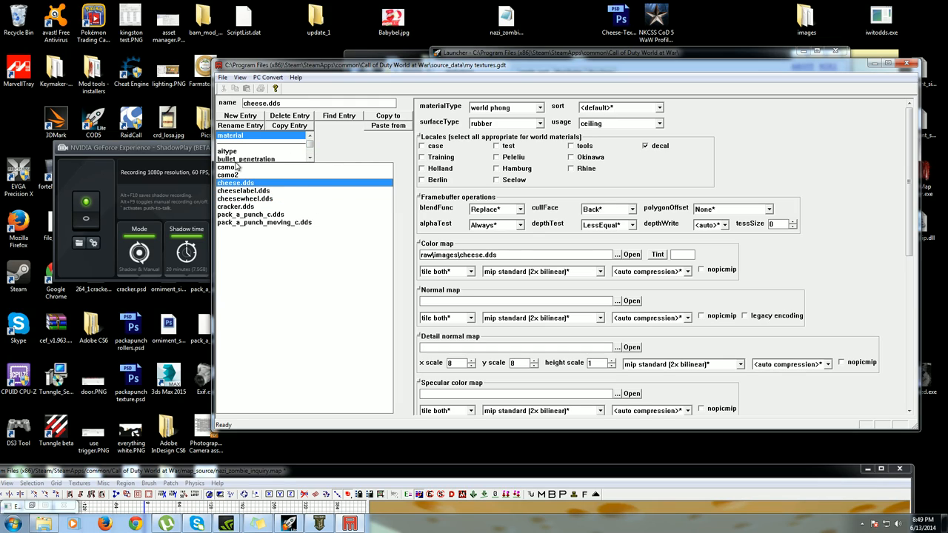
click(239, 174)
click(245, 192)
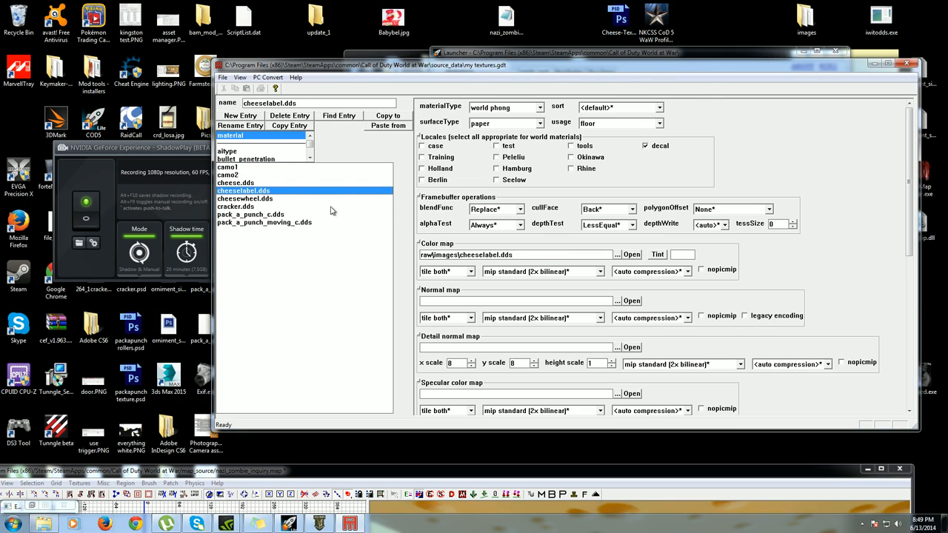
click(275, 216)
click(271, 215)
click(274, 222)
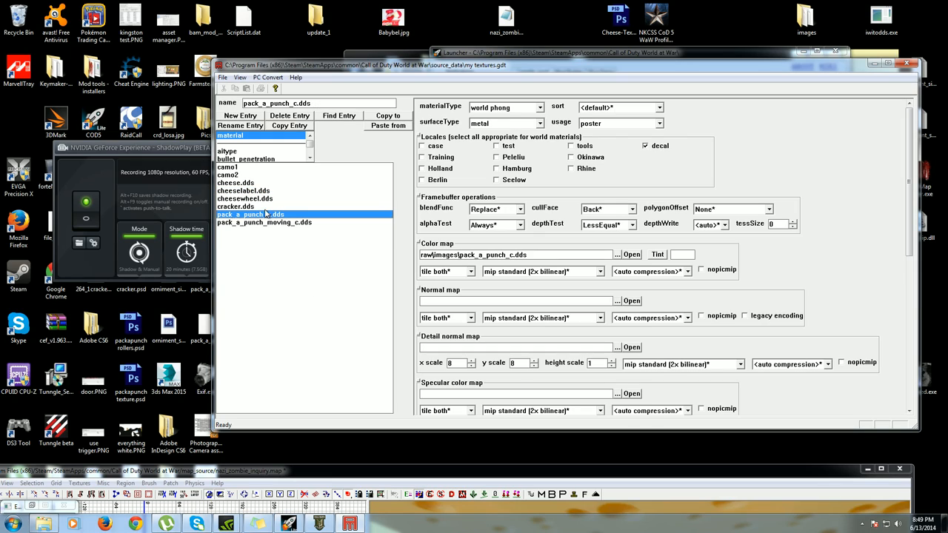
key(Up)
key(Up)
key(Up)
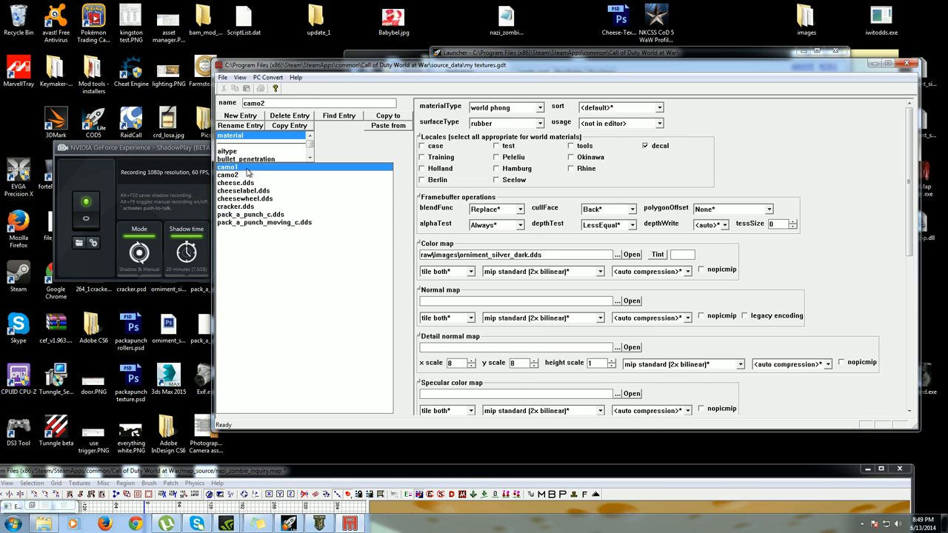
click(252, 208)
key(Up)
key(Up)
key(Up)
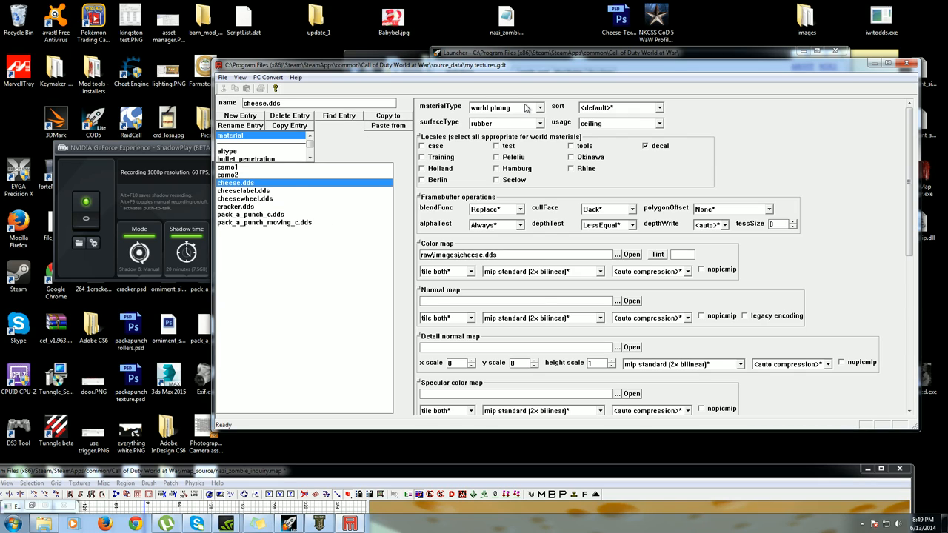
click(526, 108)
click(528, 109)
click(593, 110)
click(594, 109)
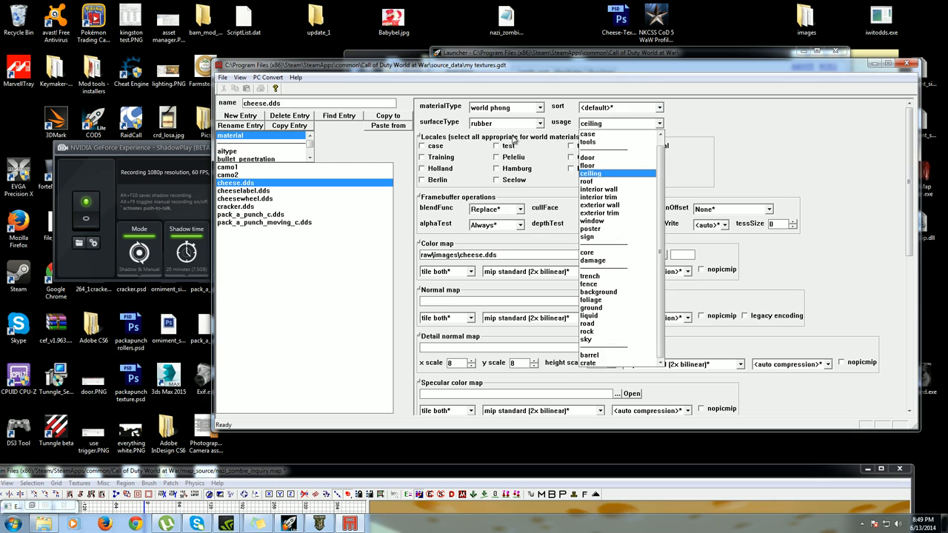
click(607, 123)
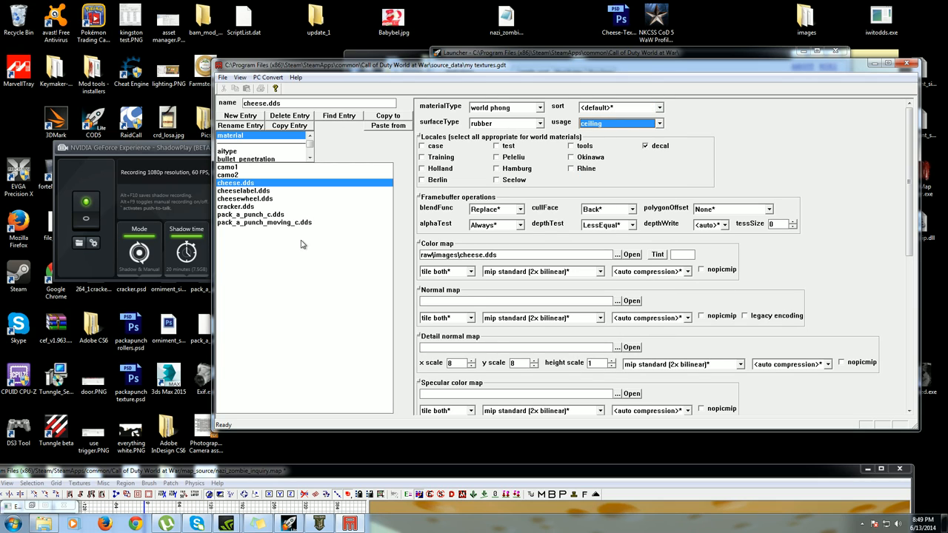
drag(399, 69, 380, 147)
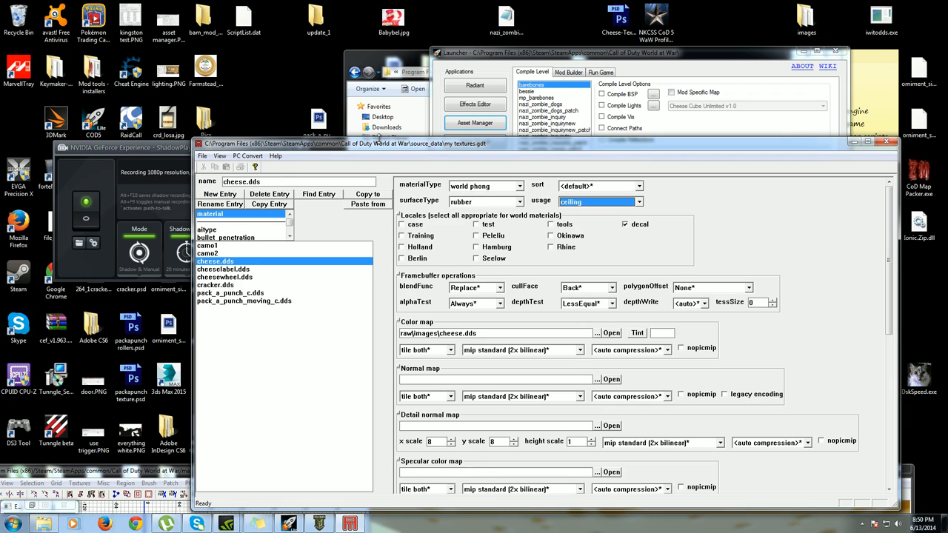
double_click(102, 470)
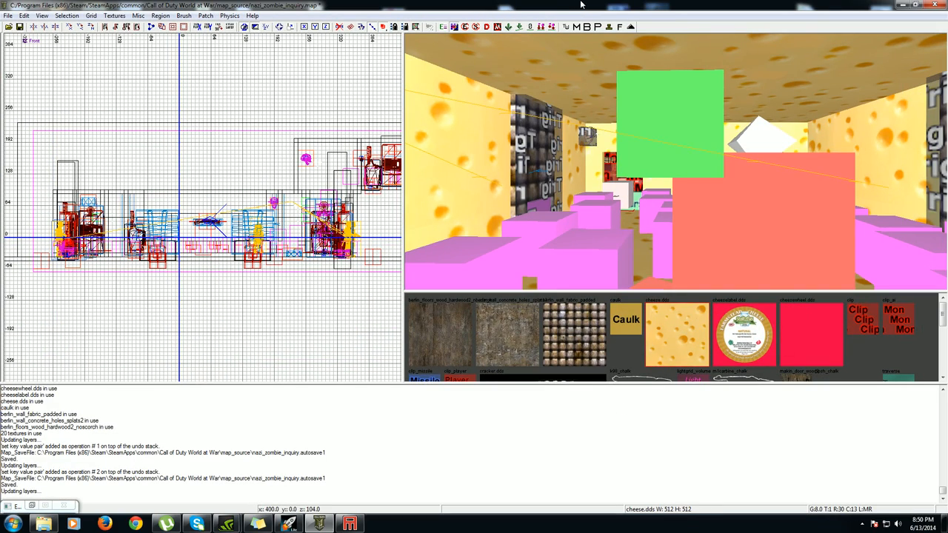
Move Radiant out of the way, view the camo1 material's settings, then close Asset Manager
mouse_move(581, 5)
mouse_down()
mouse_move(636, 269)
mouse_move(636, 491)
mouse_up()
click(817, 212)
mouse_move(257, 251)
mouse_down()
mouse_move(254, 310)
mouse_move(264, 299)
mouse_move(233, 254)
mouse_up()
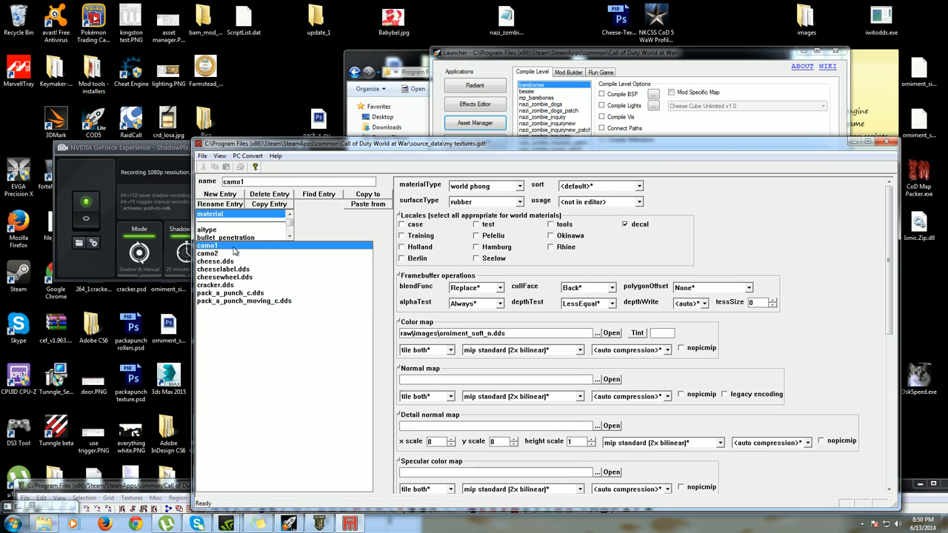
drag(232, 252, 233, 257)
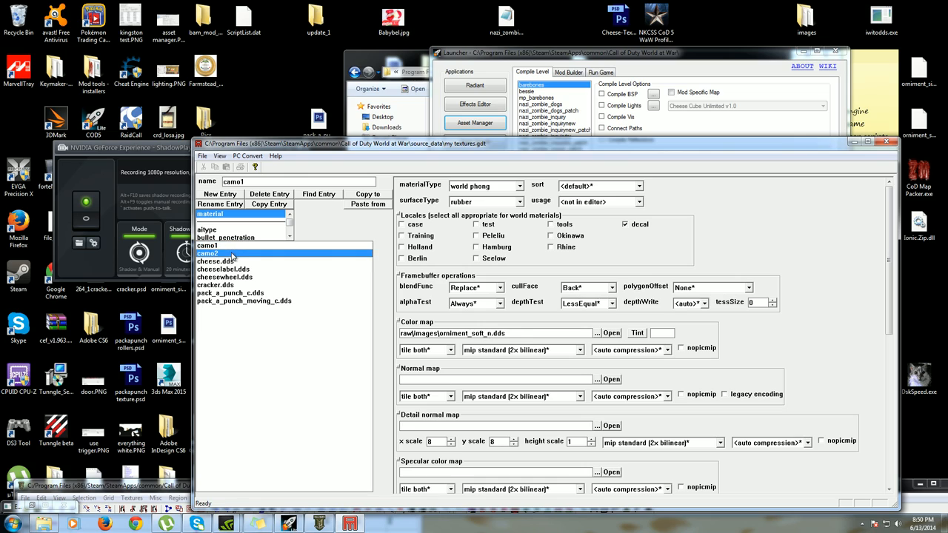
click(233, 248)
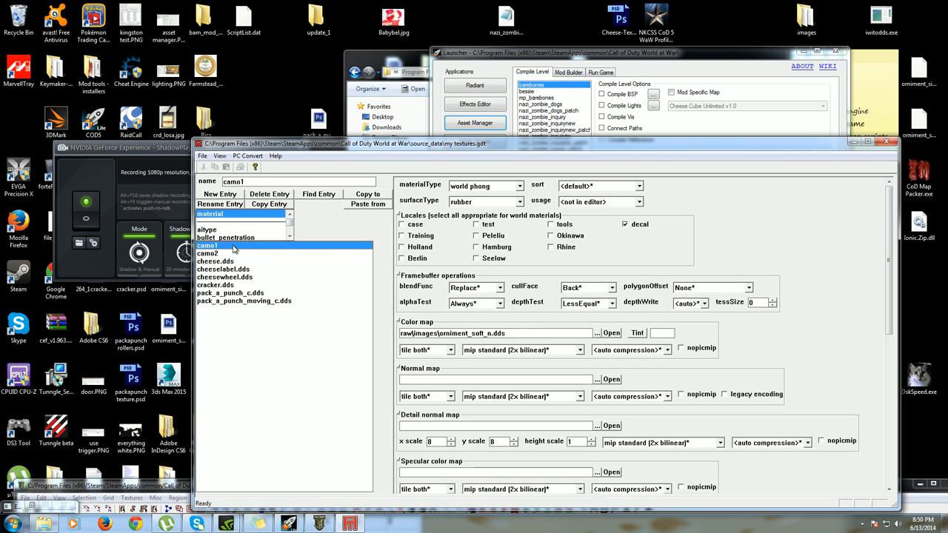
click(888, 144)
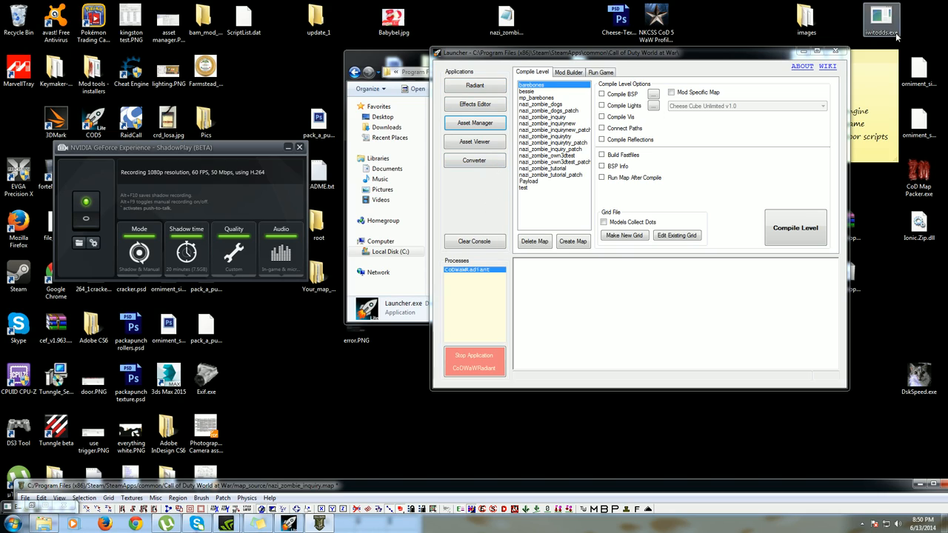
Drag the iwitodds.exe icon from the top-right corner to the lower-left of the desktop
drag(885, 21, 345, 385)
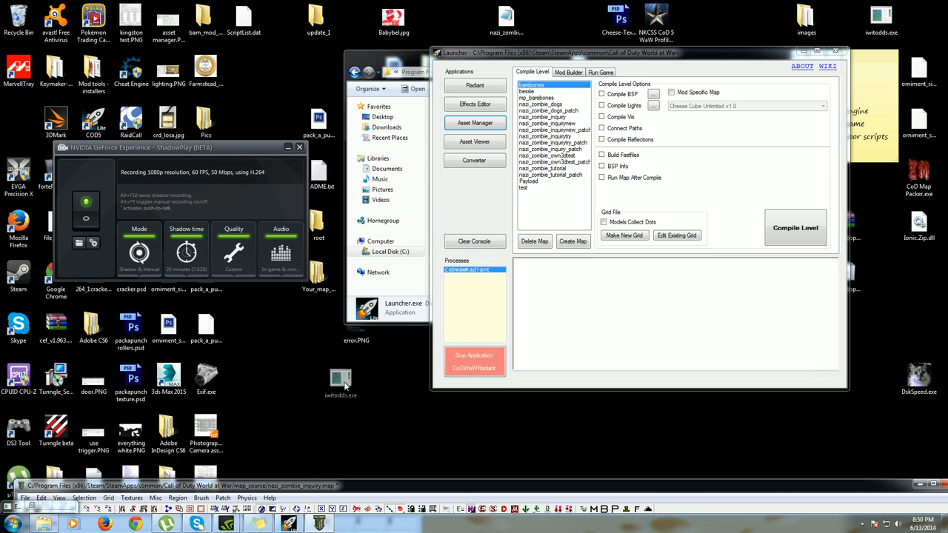
mouse_move(345, 385)
mouse_down()
mouse_move(237, 333)
mouse_move(274, 333)
mouse_up()
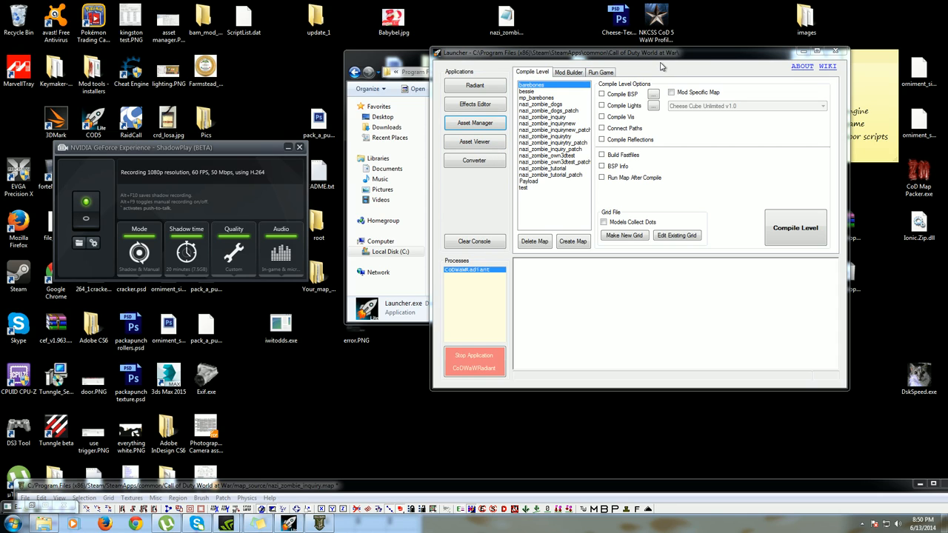
Browse Explorer to mods > nazi_zombie_inquiry > maps and select the secret door .gsc scripts
drag(659, 57, 599, 325)
click(354, 72)
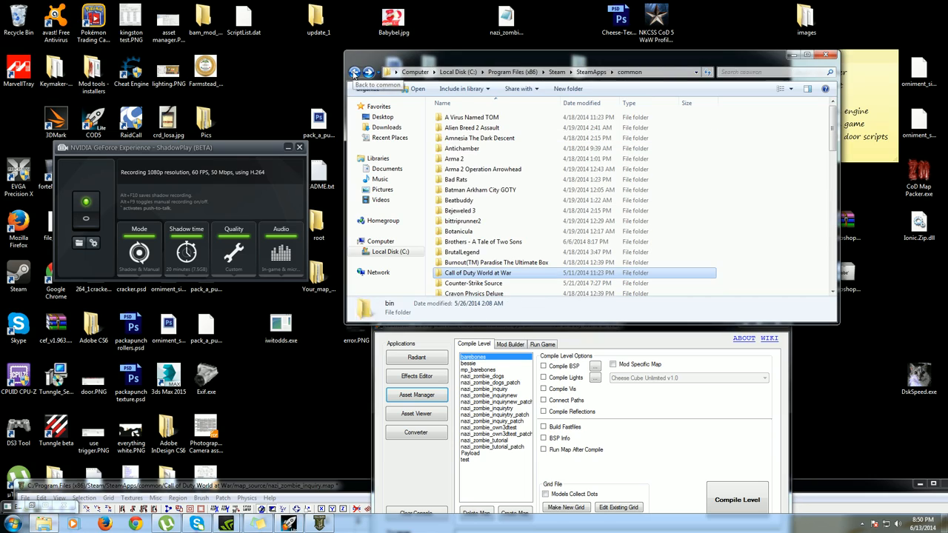
double_click(481, 273)
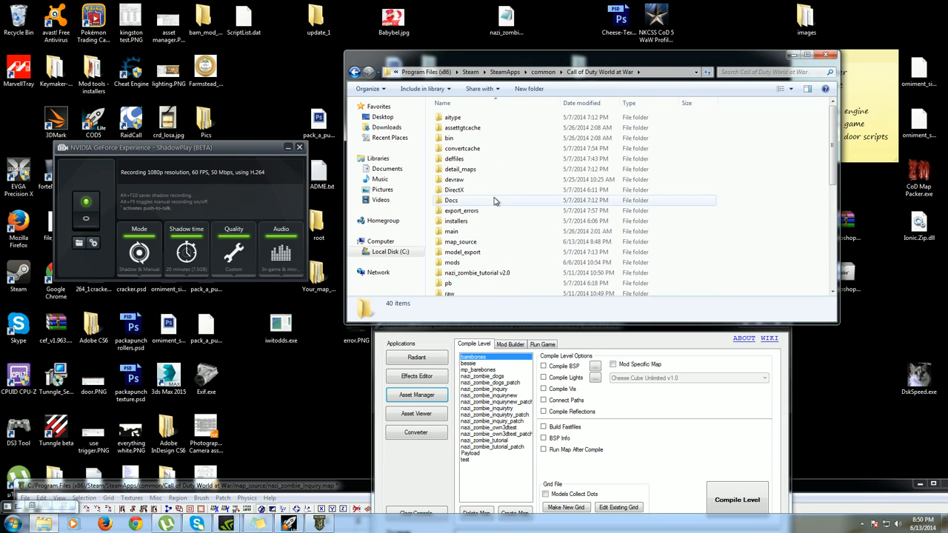
double_click(474, 262)
double_click(508, 181)
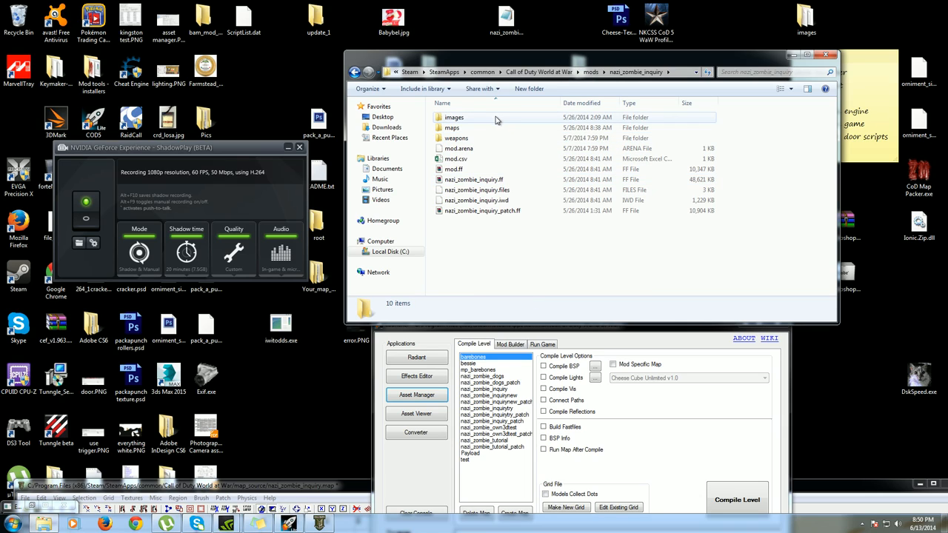
double_click(488, 128)
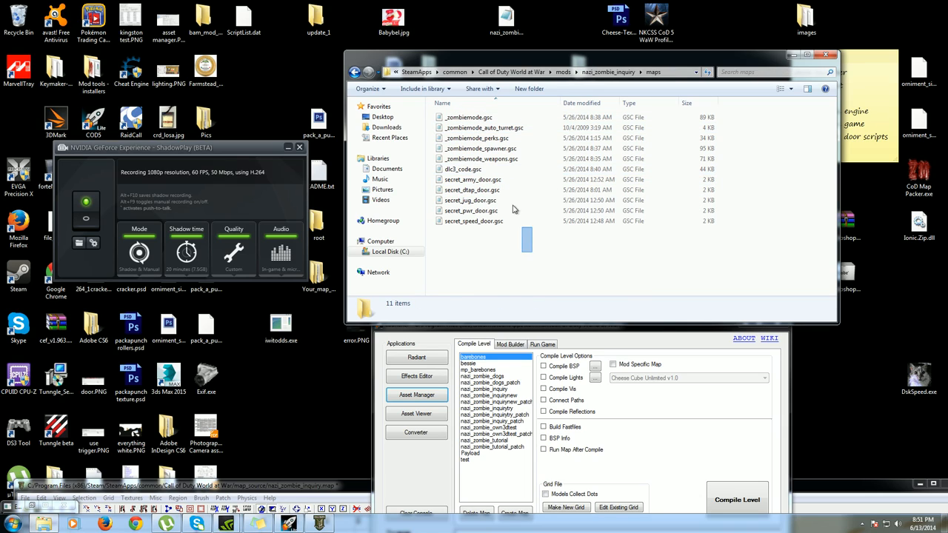
drag(531, 252, 496, 193)
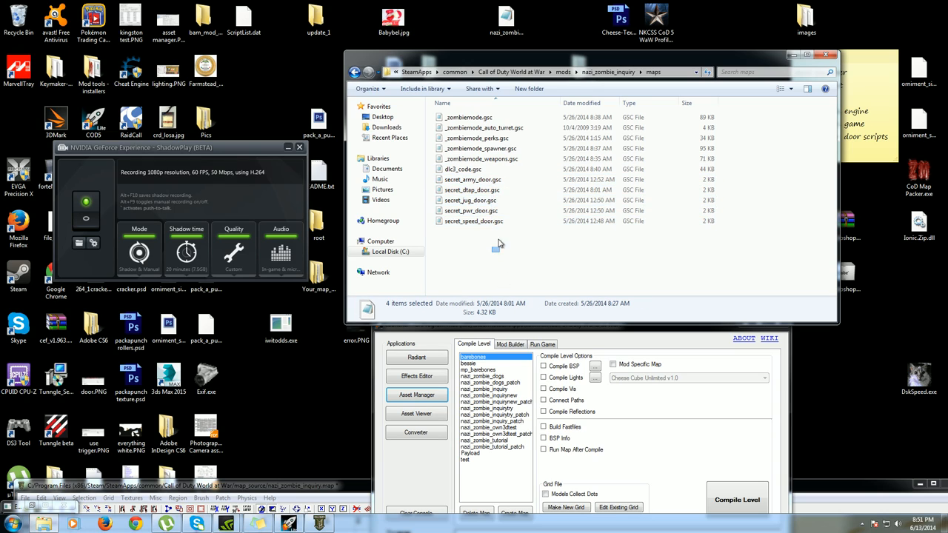
mouse_move(496, 192)
mouse_down()
mouse_move(492, 220)
mouse_move(491, 187)
mouse_up()
double_click(491, 186)
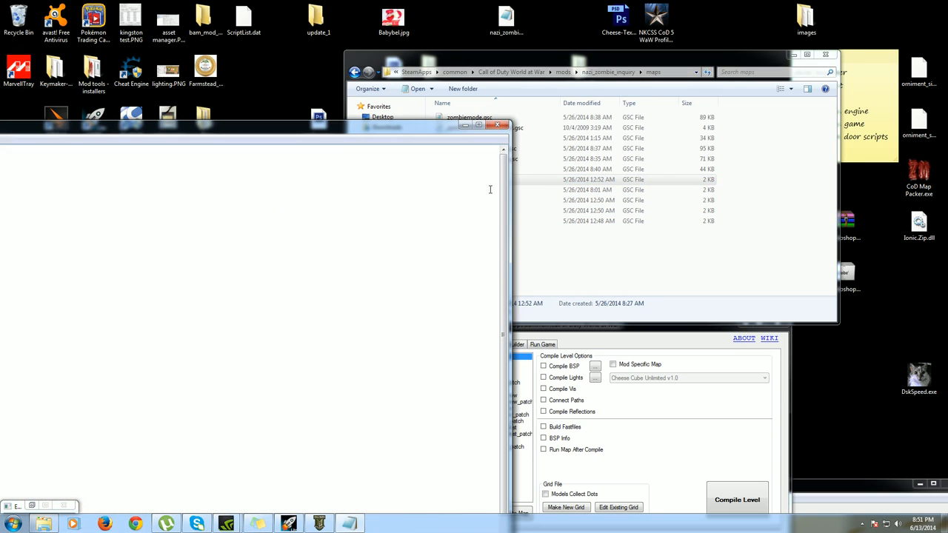
drag(416, 125, 722, 28)
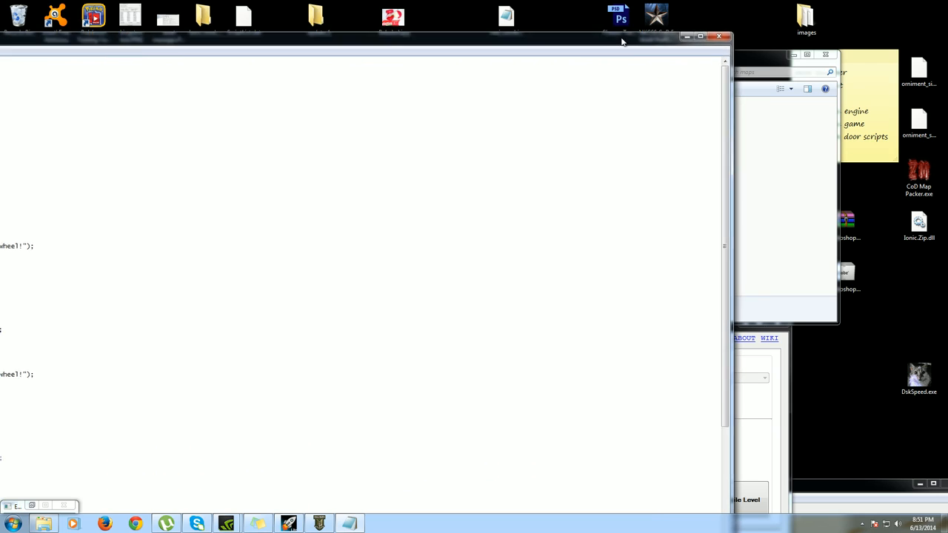
drag(722, 29, 711, 1)
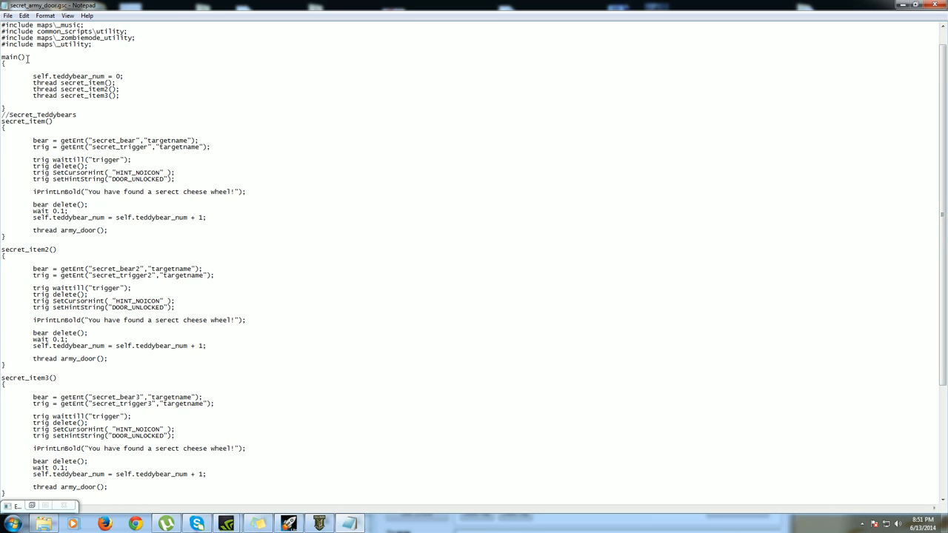
drag(51, 76, 64, 76)
click(65, 76)
mouse_move(125, 76)
mouse_down()
mouse_move(23, 67)
mouse_move(119, 87)
mouse_up()
click(23, 68)
click(118, 87)
mouse_move(60, 96)
mouse_down()
mouse_move(94, 100)
mouse_move(94, 89)
mouse_move(56, 83)
mouse_up()
click(93, 100)
drag(3, 121, 52, 121)
drag(2, 249, 57, 250)
click(17, 382)
mouse_move(43, 140)
mouse_down()
mouse_move(127, 141)
mouse_move(2, 134)
mouse_up()
click(101, 141)
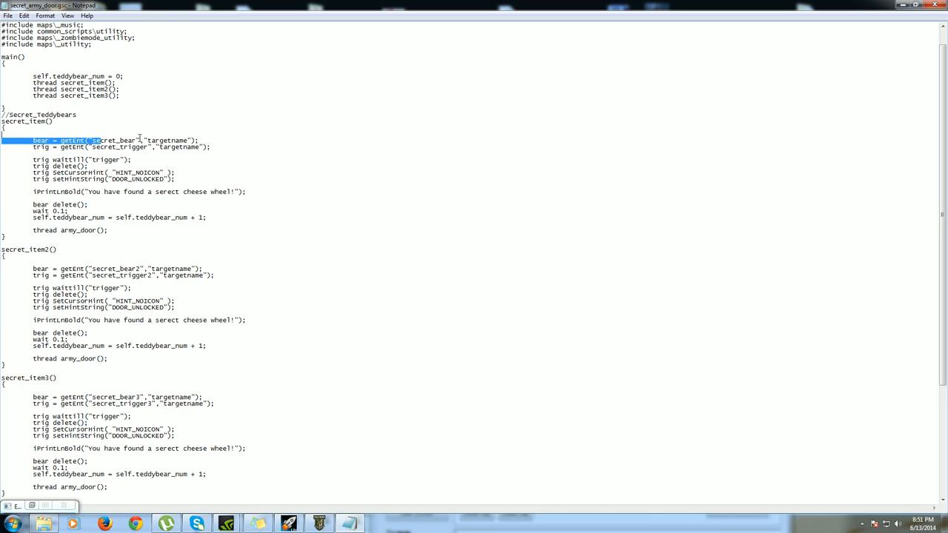
click(131, 146)
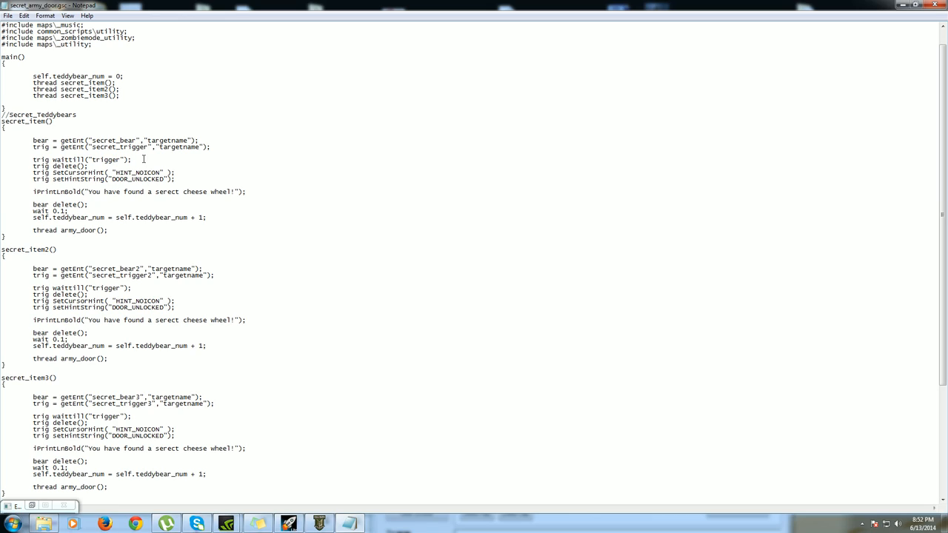
drag(144, 158, 1, 160)
click(67, 163)
drag(71, 173, 133, 172)
click(73, 184)
drag(52, 179, 159, 180)
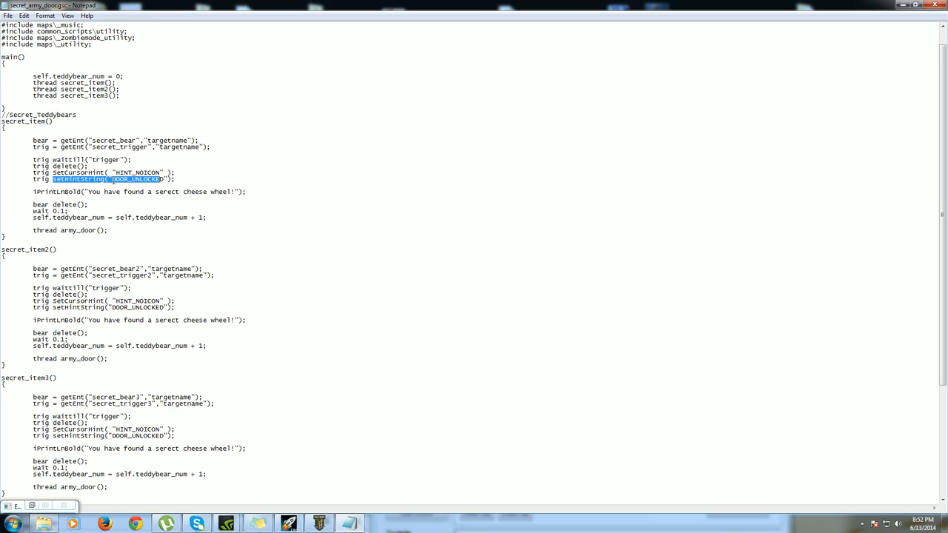
click(113, 180)
drag(32, 191, 162, 198)
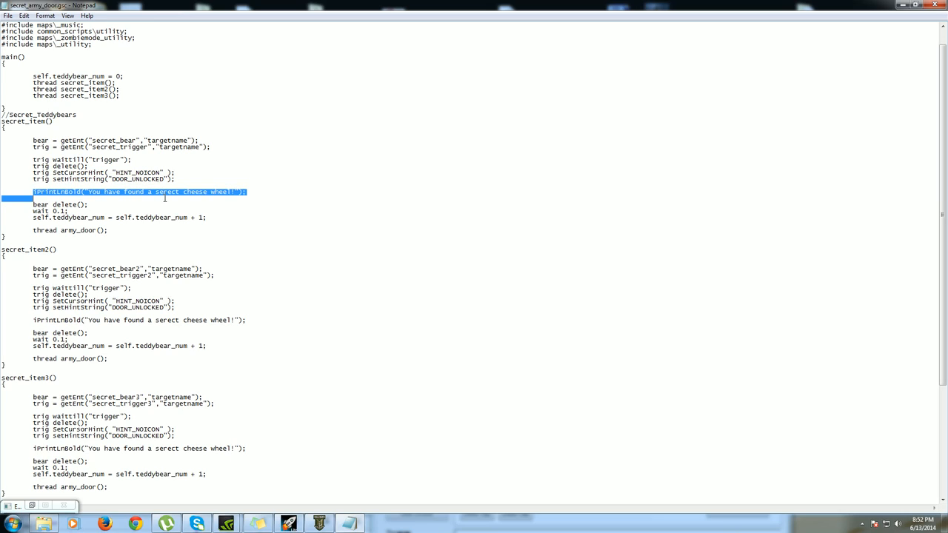
drag(228, 191, 240, 191)
drag(347, 193, 4, 192)
click(63, 196)
drag(211, 192, 257, 191)
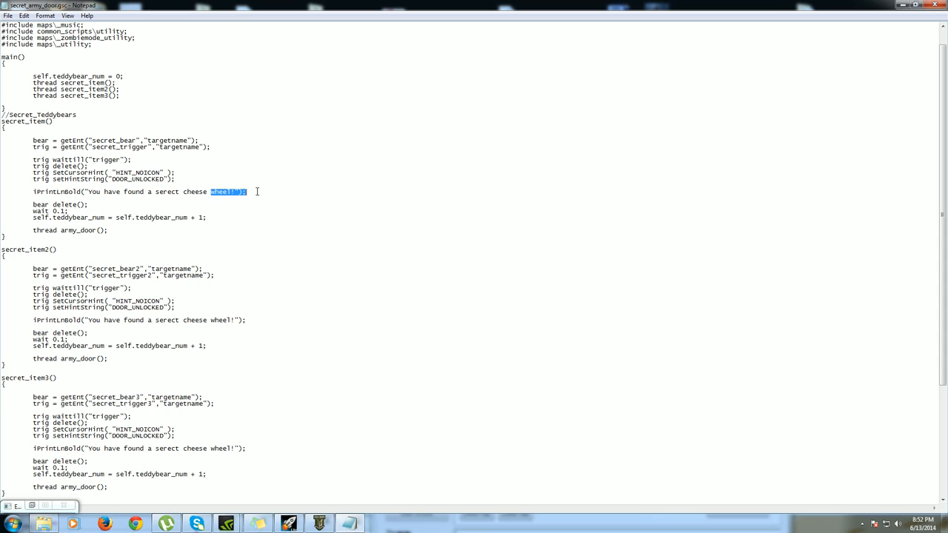
click(119, 217)
mouse_move(33, 205)
mouse_down()
mouse_move(66, 205)
mouse_move(4, 211)
mouse_up()
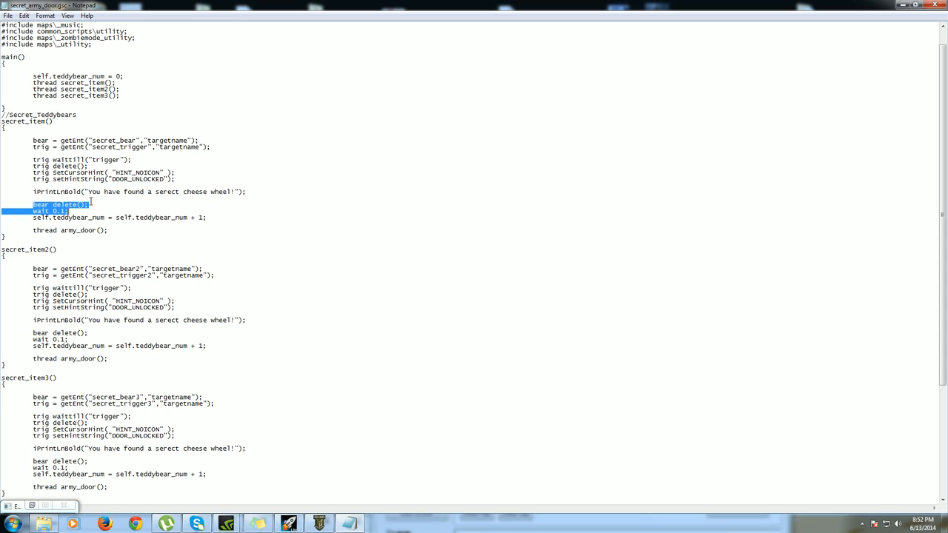
click(37, 199)
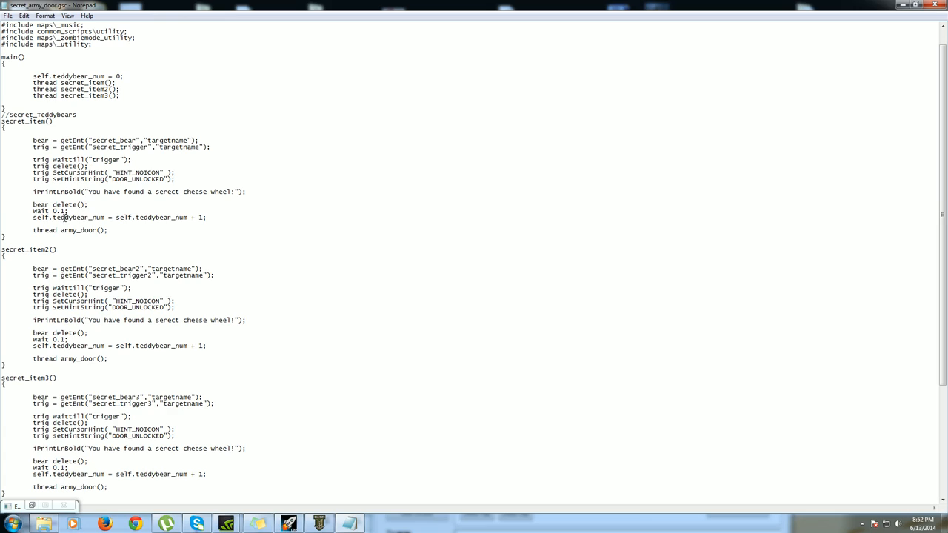
drag(32, 211, 219, 215)
click(87, 215)
click(192, 221)
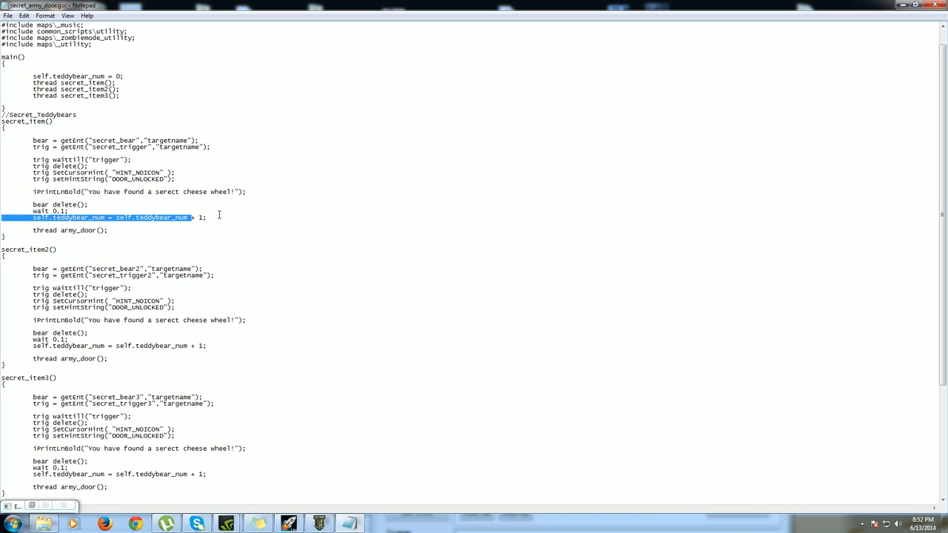
click(38, 116)
click(91, 72)
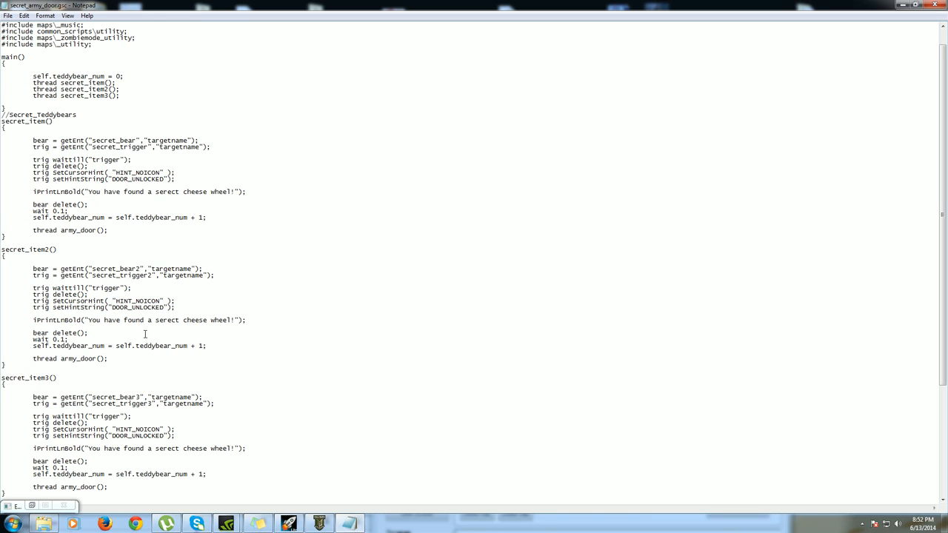
scroll(170, 356, down, 2)
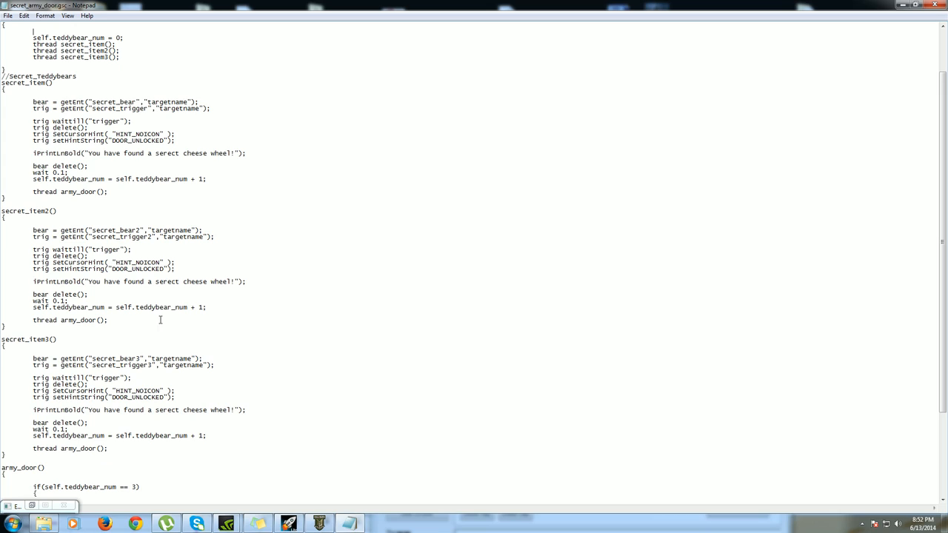
click(212, 179)
key(shift+Home)
scroll(141, 387, down, 3)
scroll(141, 387, down, 3)
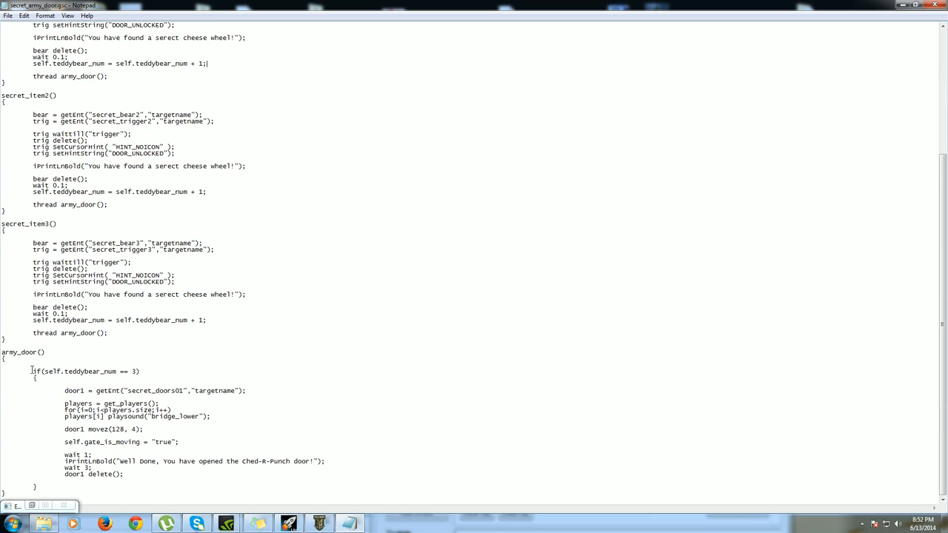
mouse_move(32, 371)
mouse_down()
mouse_move(178, 375)
mouse_move(51, 363)
mouse_up()
click(178, 374)
click(51, 361)
double_click(134, 390)
click(231, 383)
drag(92, 404, 160, 404)
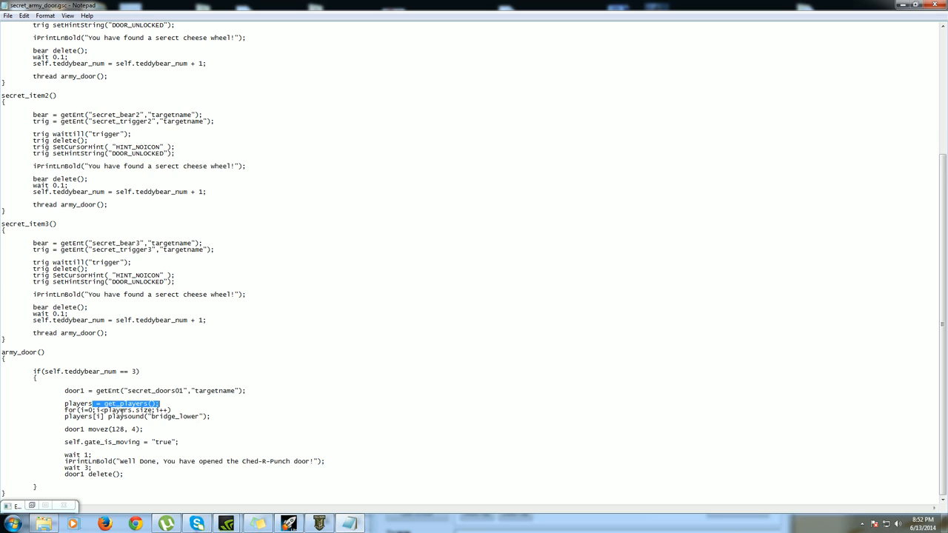
click(96, 404)
drag(22, 409, 211, 416)
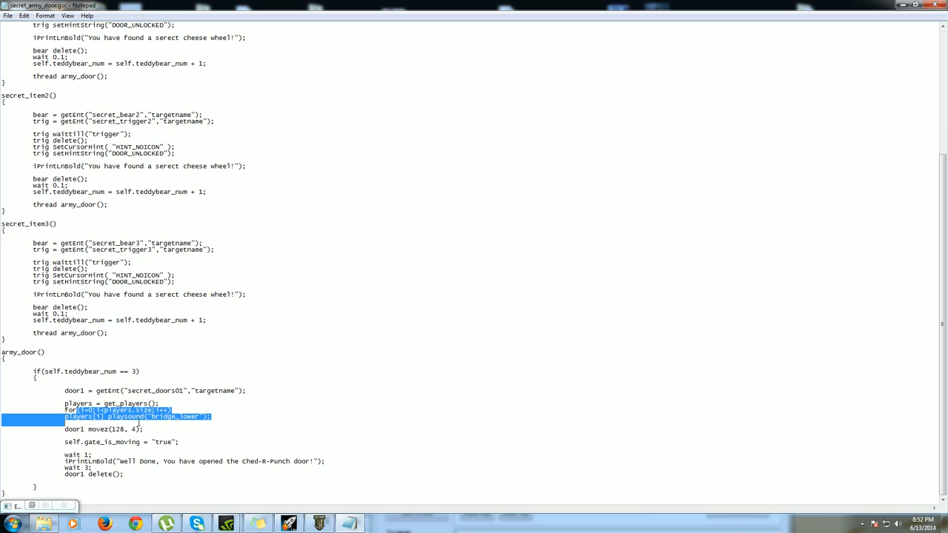
click(89, 419)
drag(89, 419, 199, 416)
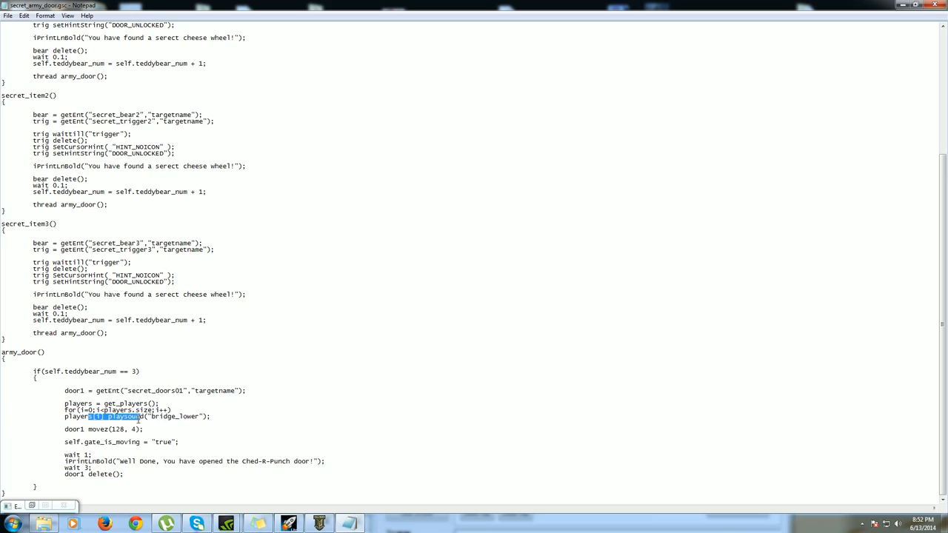
drag(72, 429, 178, 432)
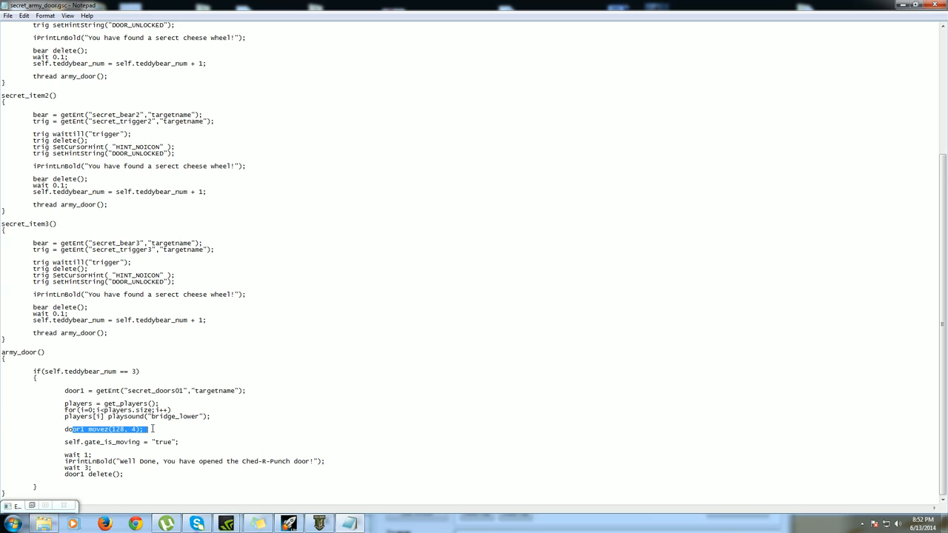
click(202, 434)
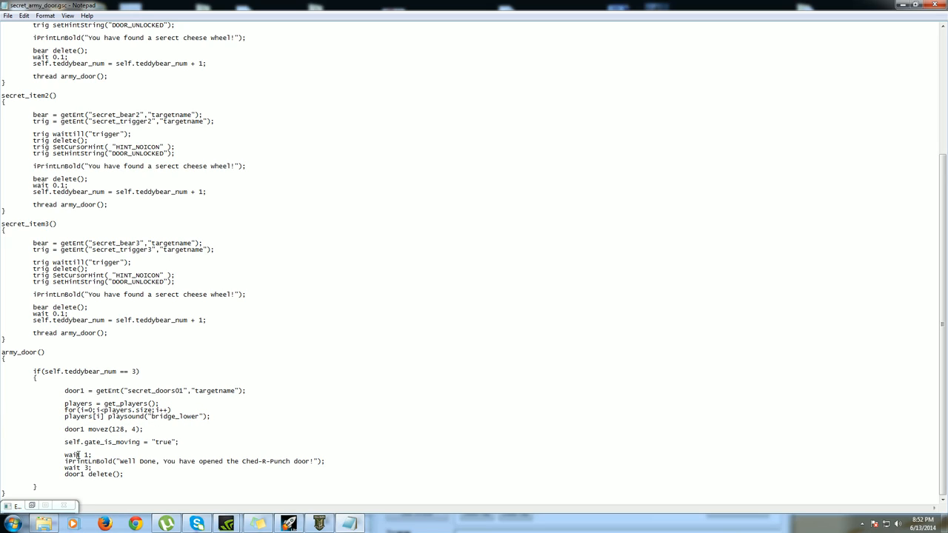
click(93, 455)
drag(91, 468, 191, 461)
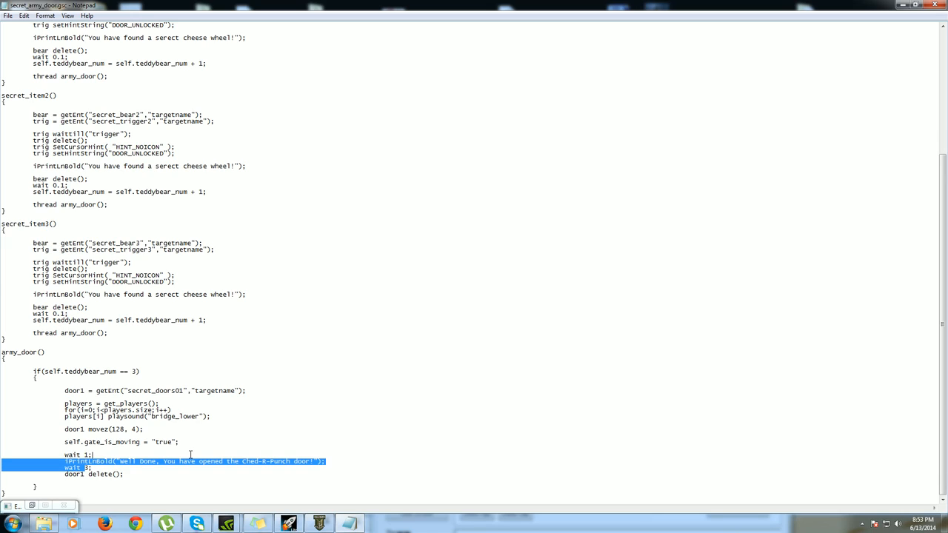
click(198, 456)
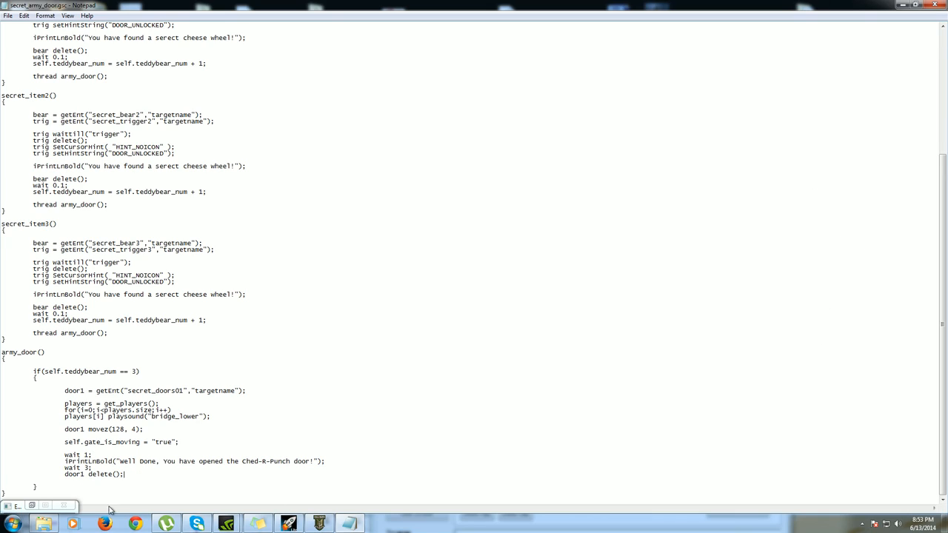
double_click(559, 4)
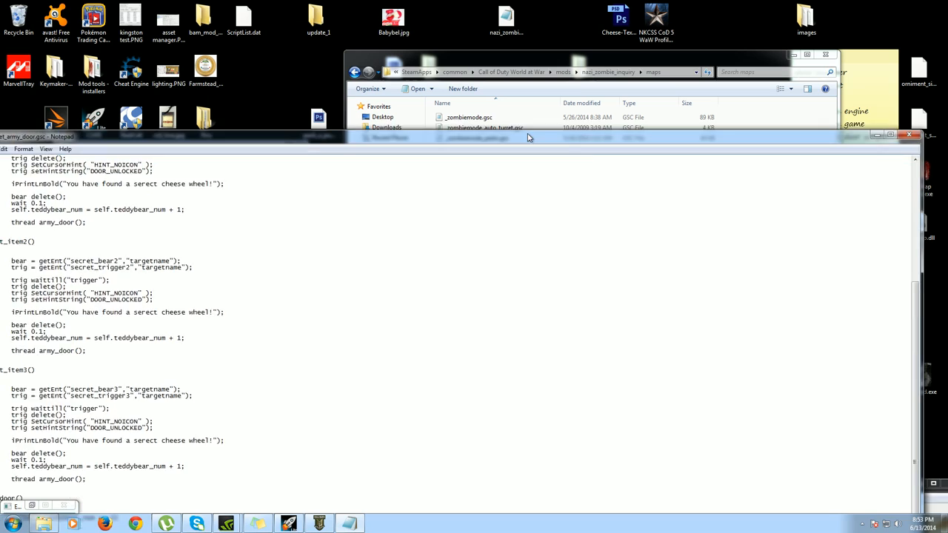
click(788, 262)
double_click(471, 189)
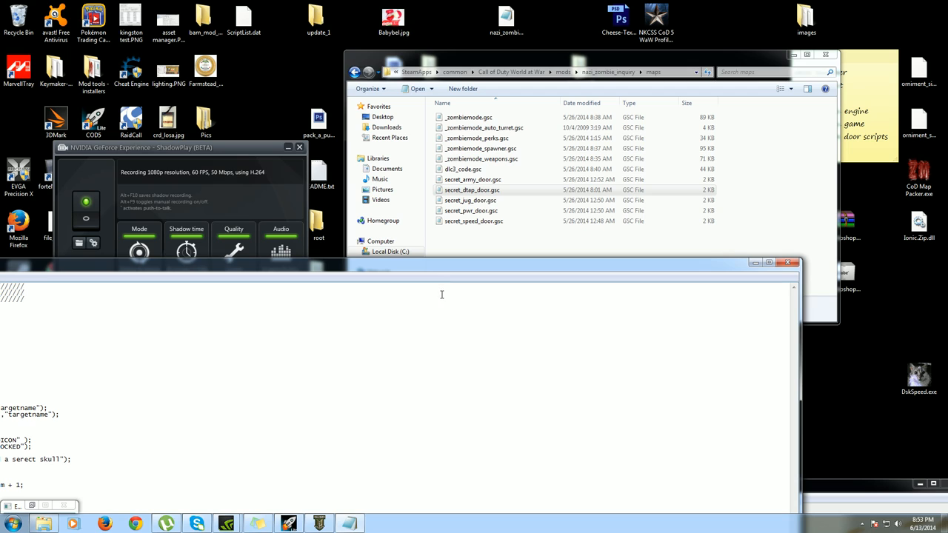
drag(578, 263, 633, 4)
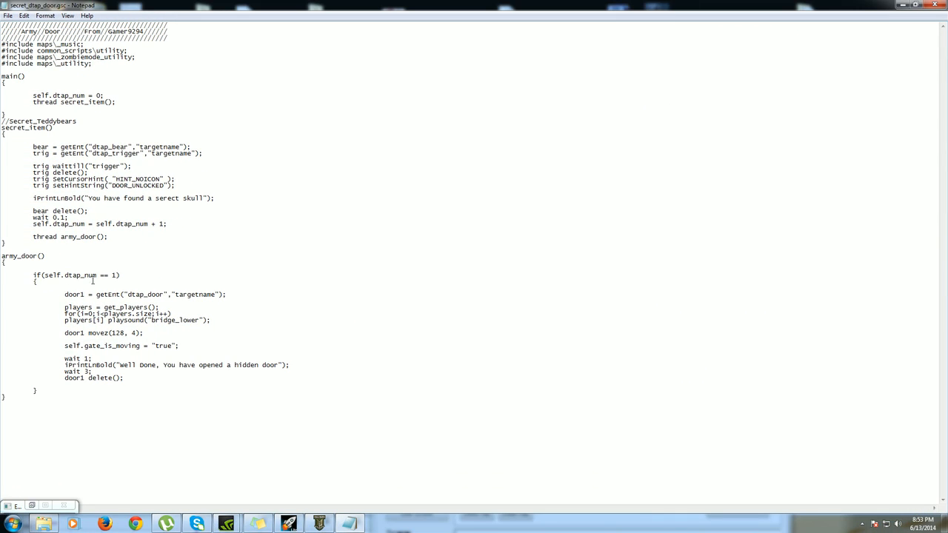
drag(27, 77, 133, 172)
click(255, 449)
click(67, 105)
mouse_move(117, 104)
mouse_down()
mouse_move(41, 104)
mouse_move(52, 128)
mouse_up()
click(45, 103)
click(68, 133)
drag(3, 211, 217, 214)
click(124, 197)
drag(88, 146, 172, 146)
click(101, 146)
drag(104, 154, 143, 154)
click(132, 154)
click(101, 153)
click(144, 153)
drag(53, 167, 118, 167)
click(118, 167)
drag(65, 237, 2, 237)
click(184, 227)
drag(65, 275, 131, 276)
click(122, 276)
click(934, 4)
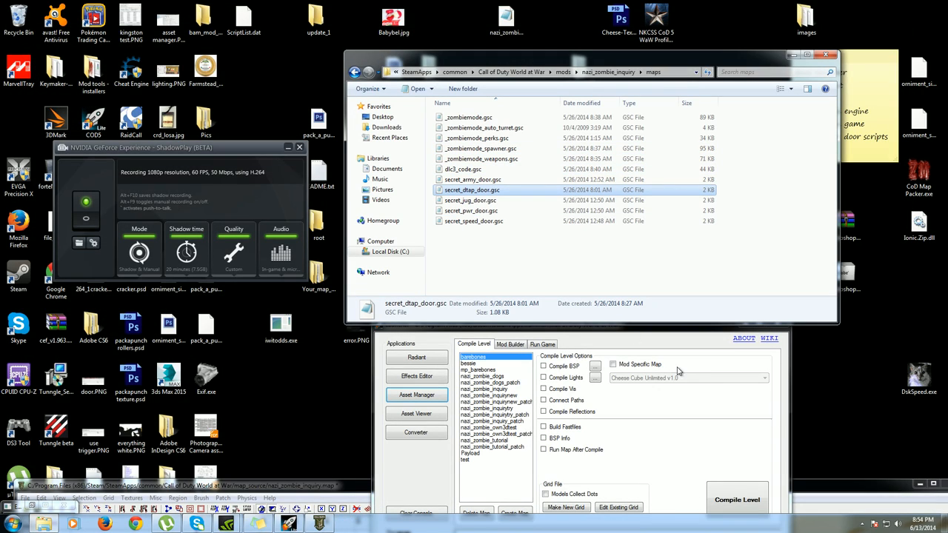
Move the launcher aside and start Steam from the Start menu search
click(617, 338)
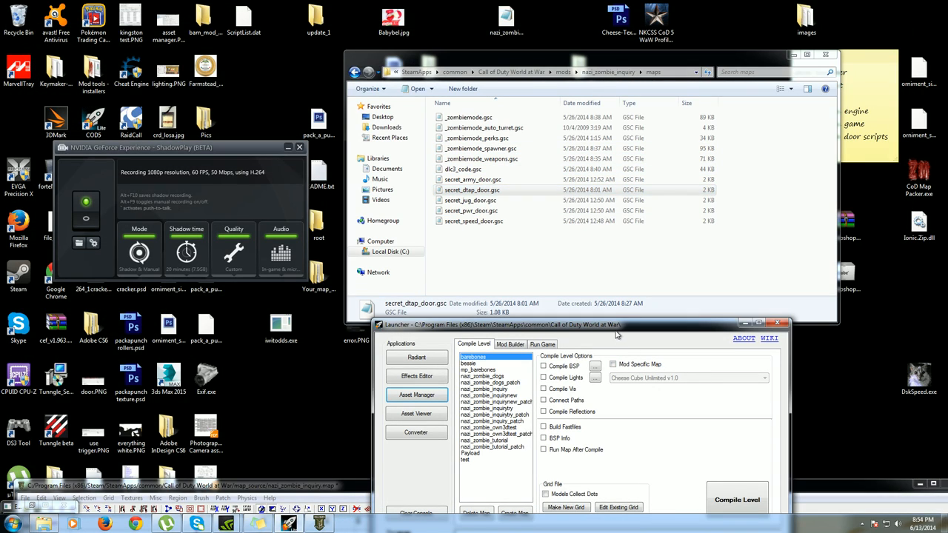
mouse_move(611, 332)
mouse_down()
mouse_move(538, 140)
mouse_move(868, 353)
mouse_up()
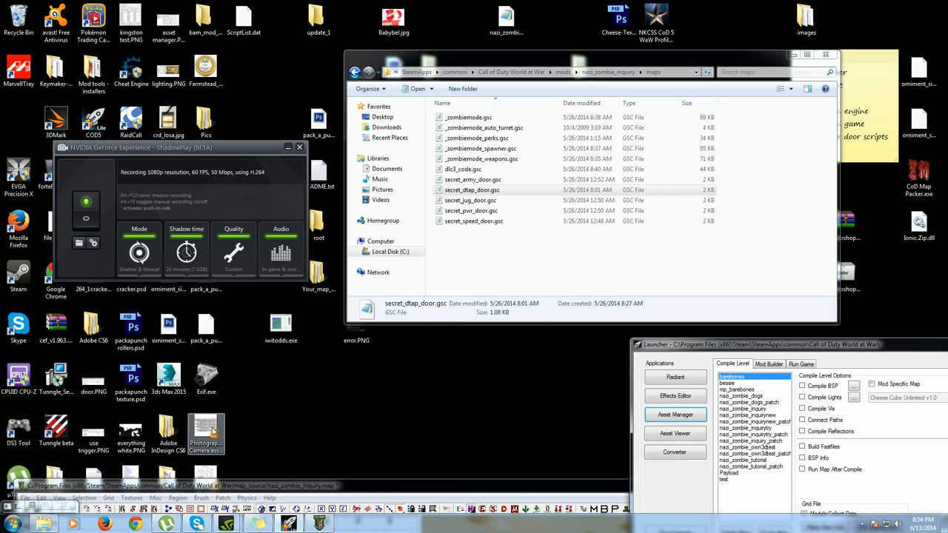
key(super)
text(s)
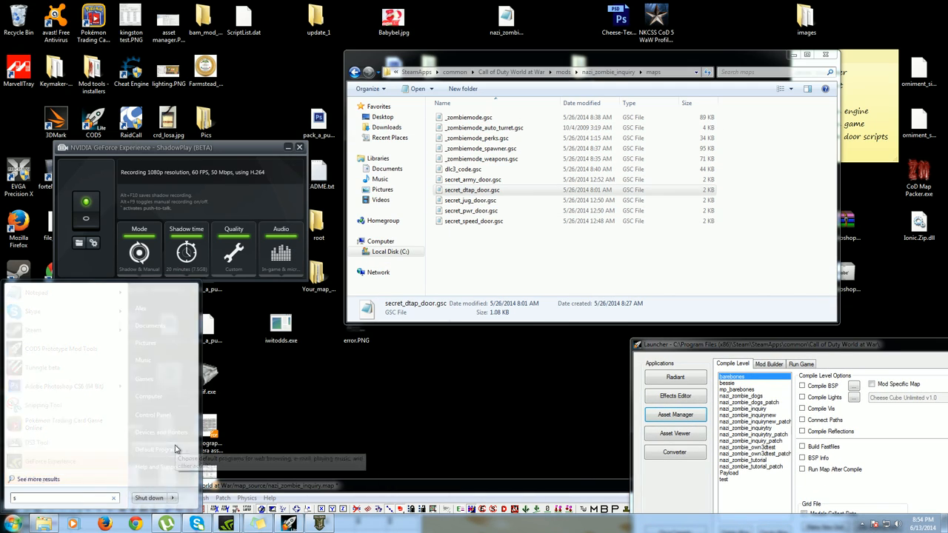
text(record)
key(Return)
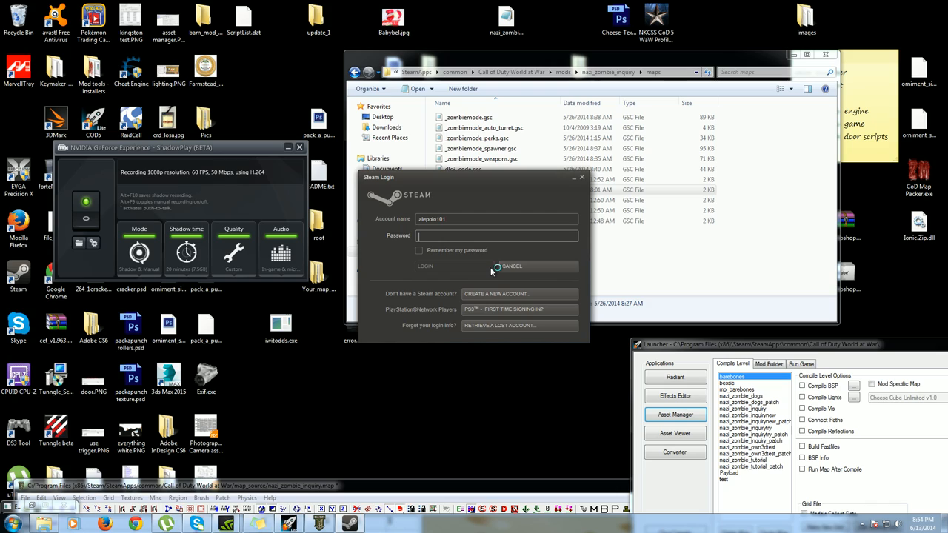
text(*********)
Enter the account password and sign in to Steam
key(Return)
text(***)
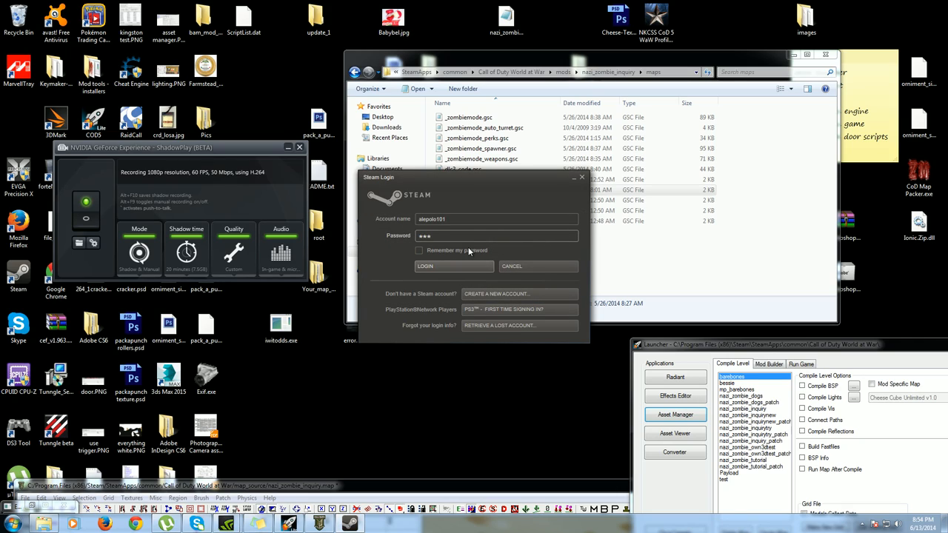
key(BackSpace)
text(***)
text(***)
key(Return)
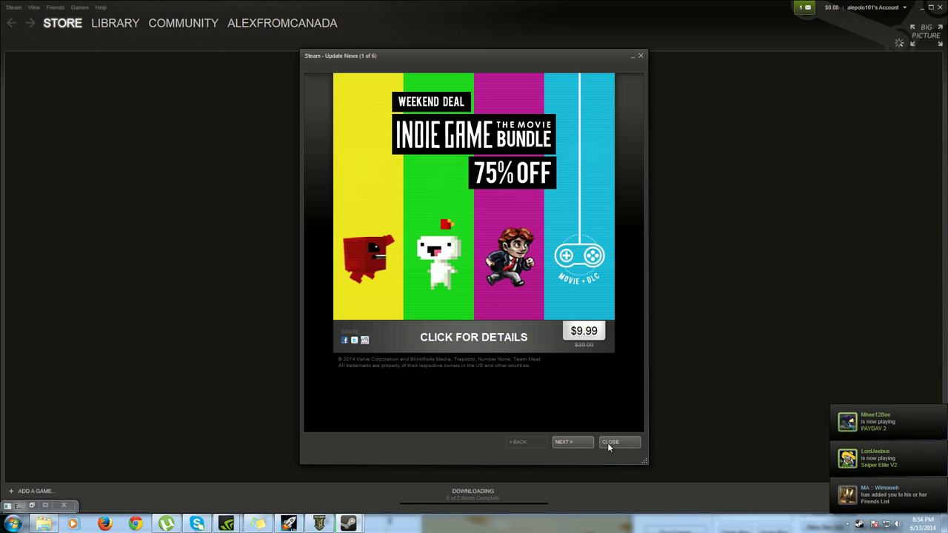
Dismiss the news popup and launch Call of Duty: World at War single-player from the Library, answering the Safe Mode prompt
click(608, 443)
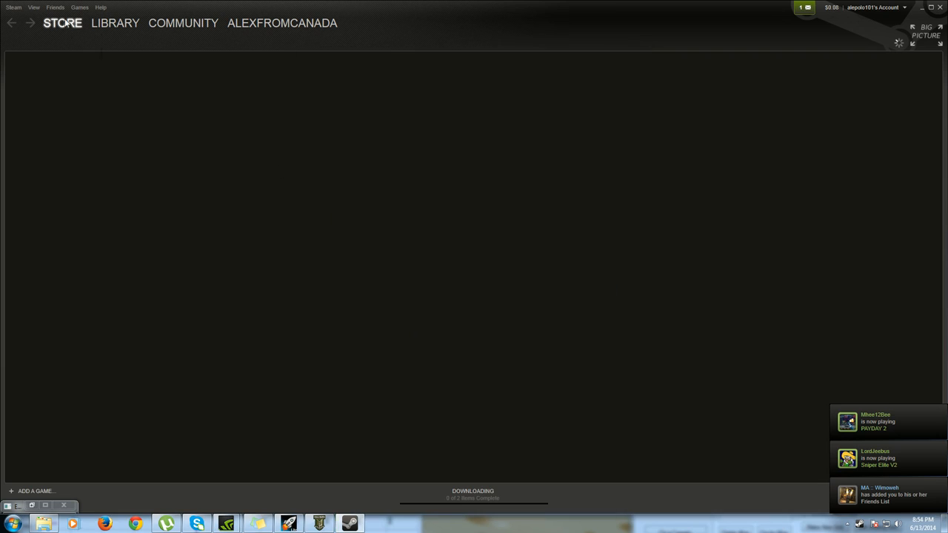
click(132, 35)
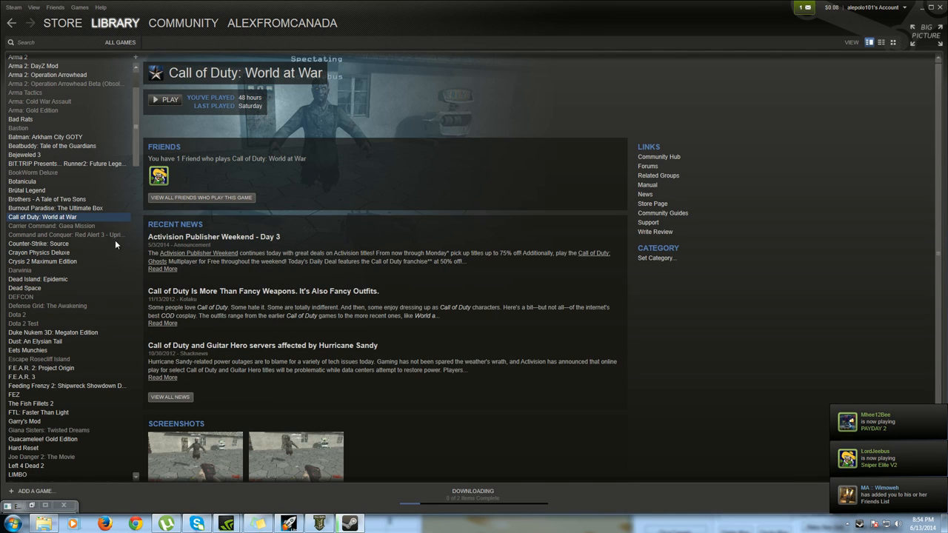
click(160, 101)
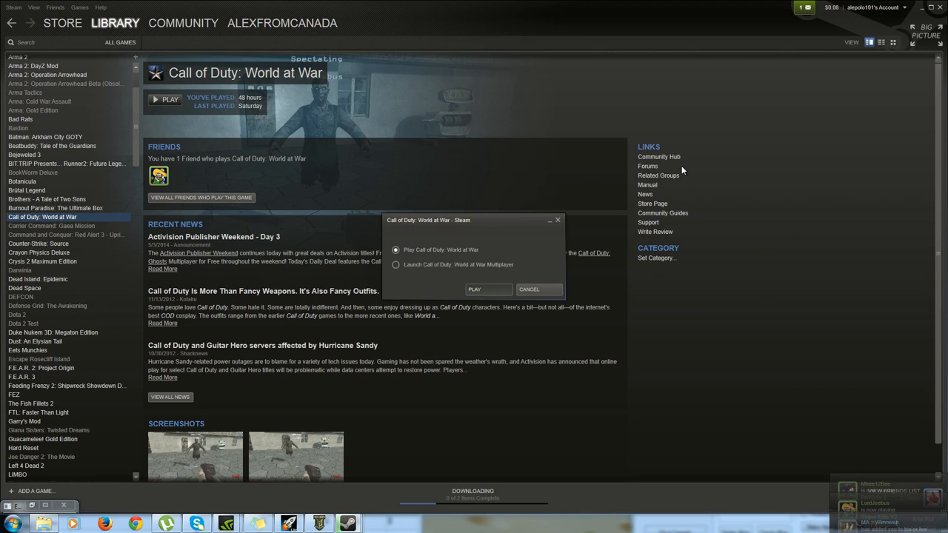
key(Return)
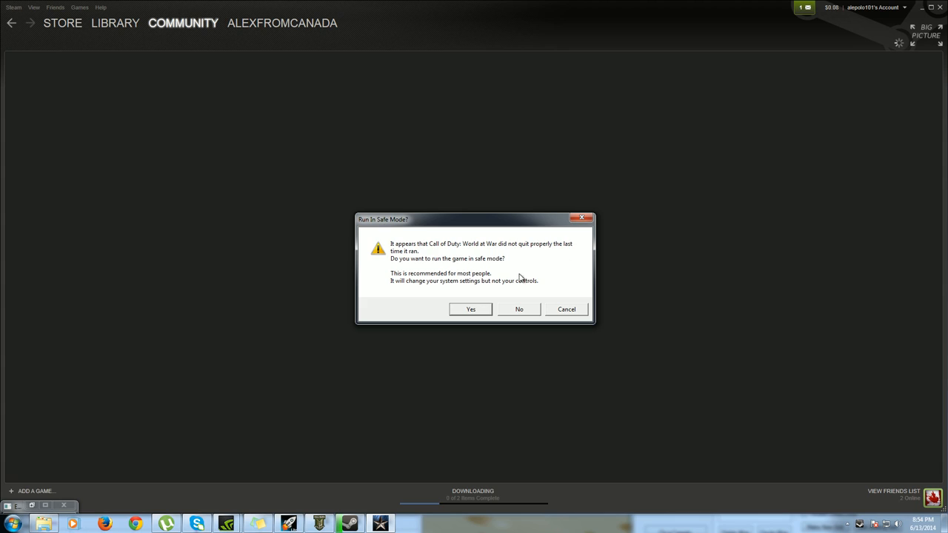
click(519, 310)
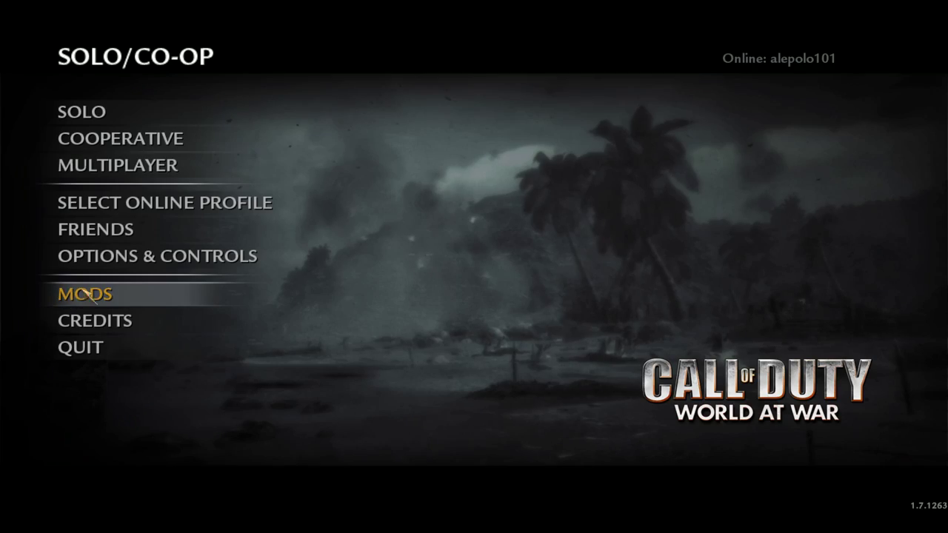
Load the mod from the MODS list and bring up the developer console for devmap nazi_zombie_inquiry
click(87, 294)
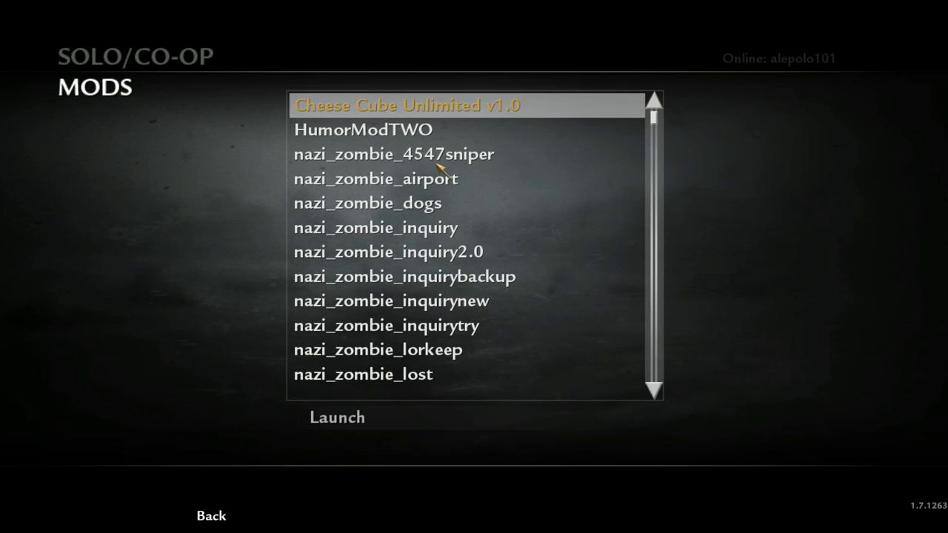
click(393, 228)
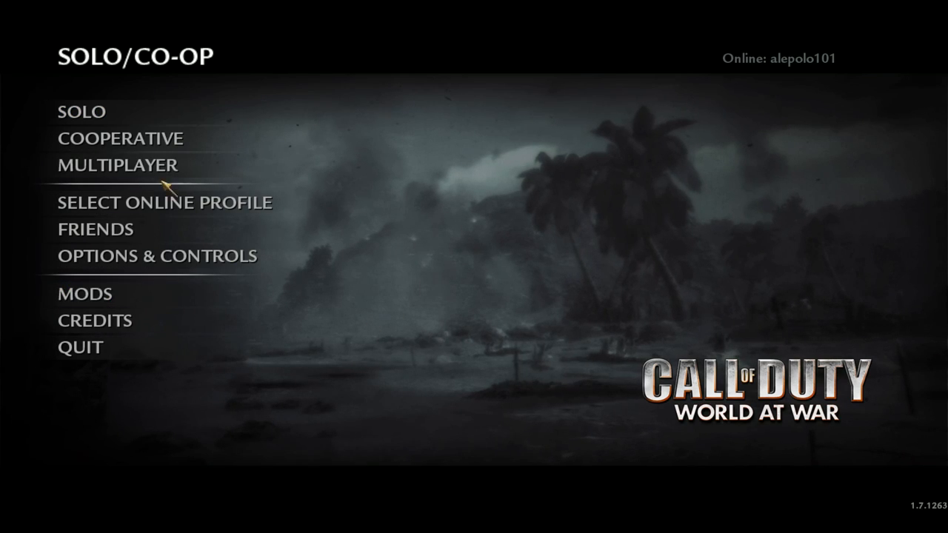
key(grave)
text(dde)
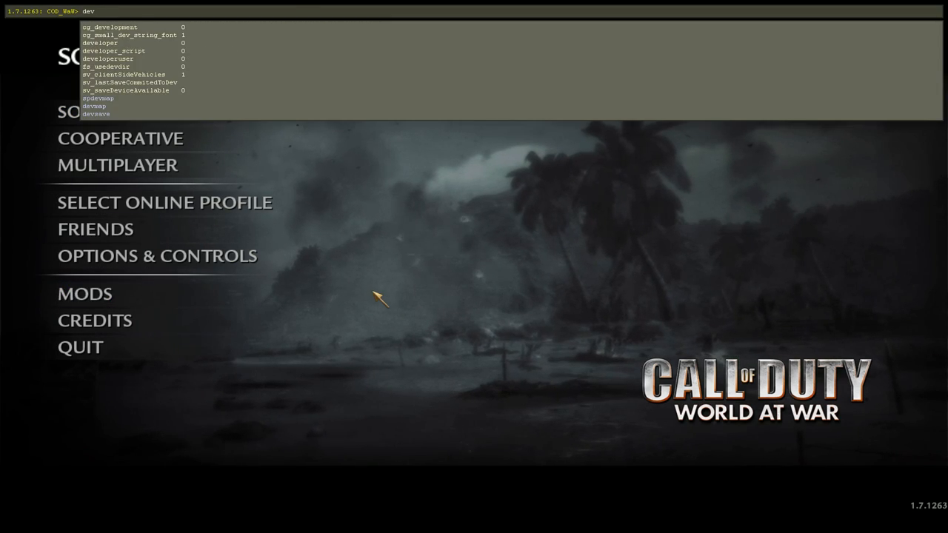
text(vmap nazi_)
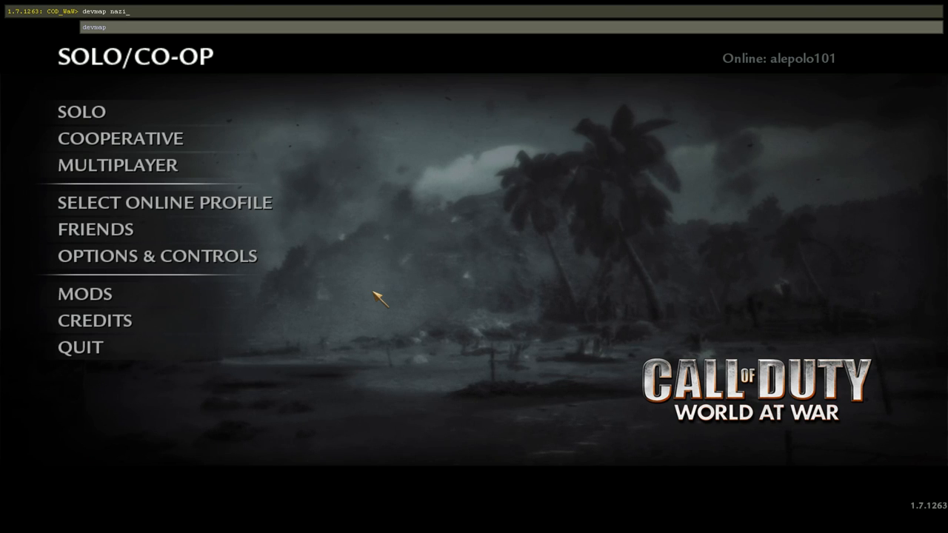
text(zombie_)
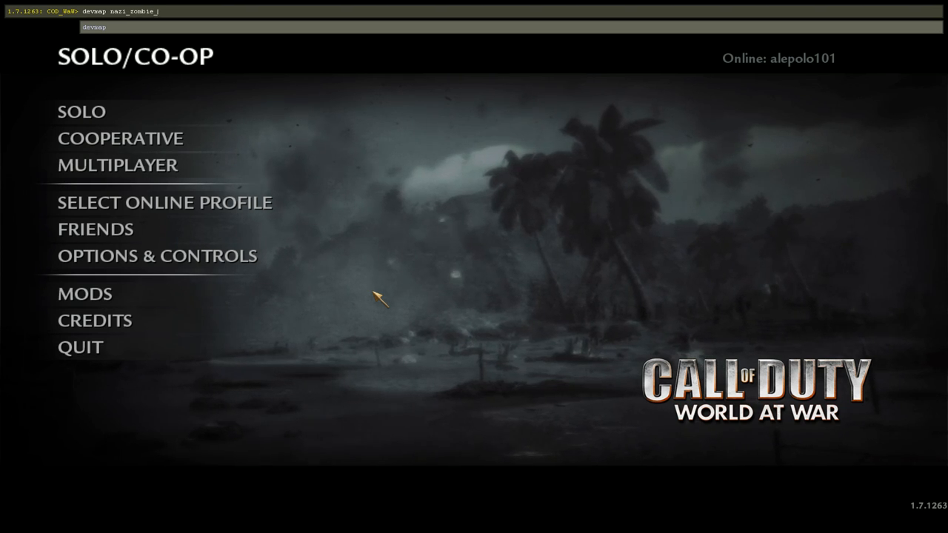
text(inquiry)
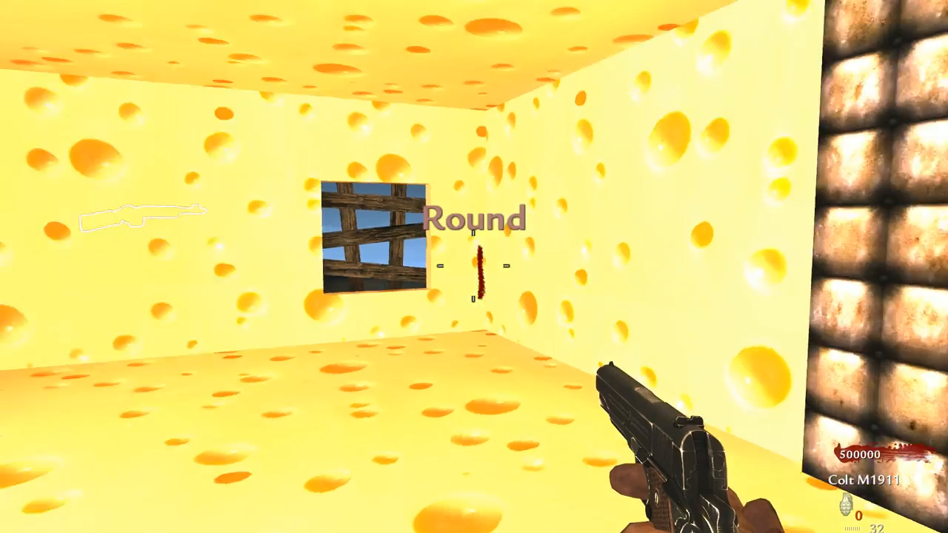
key(w)
key(s)
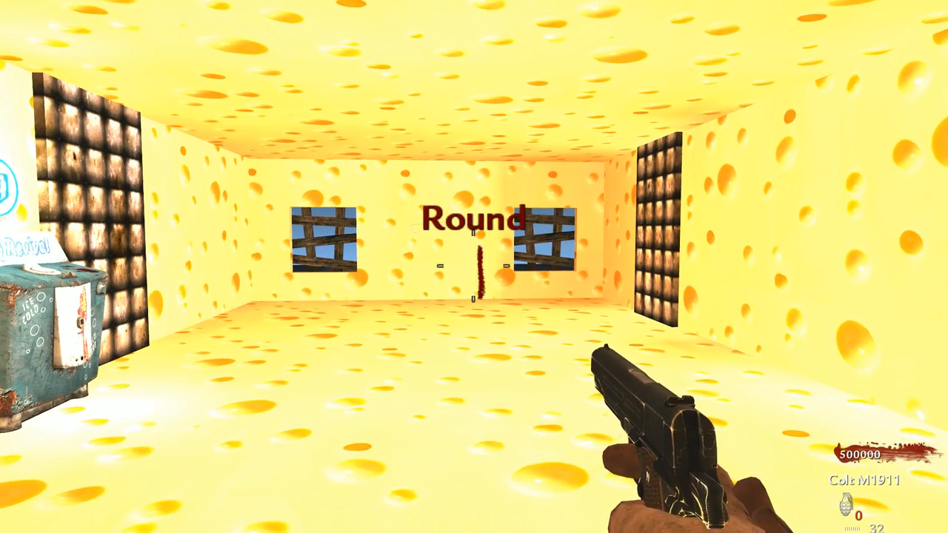
key(Escape)
click(840, 122)
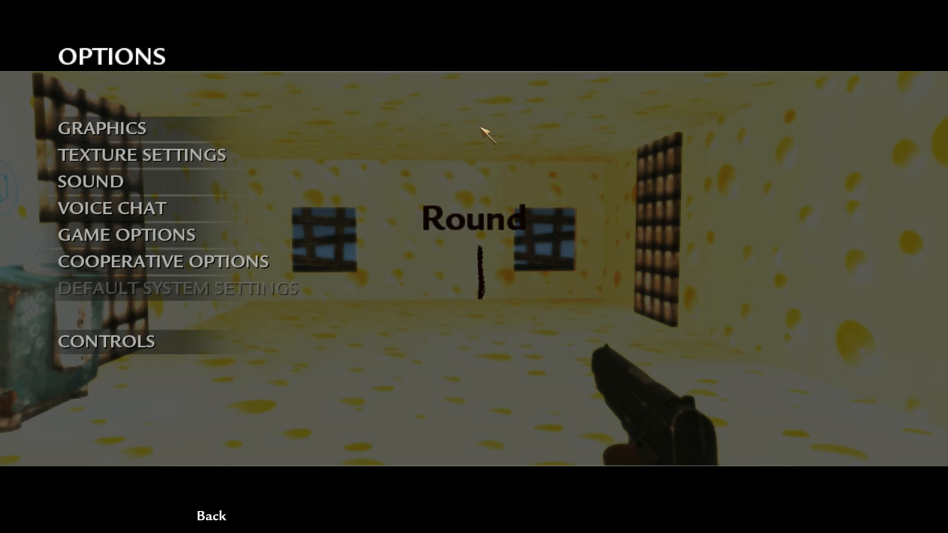
click(154, 239)
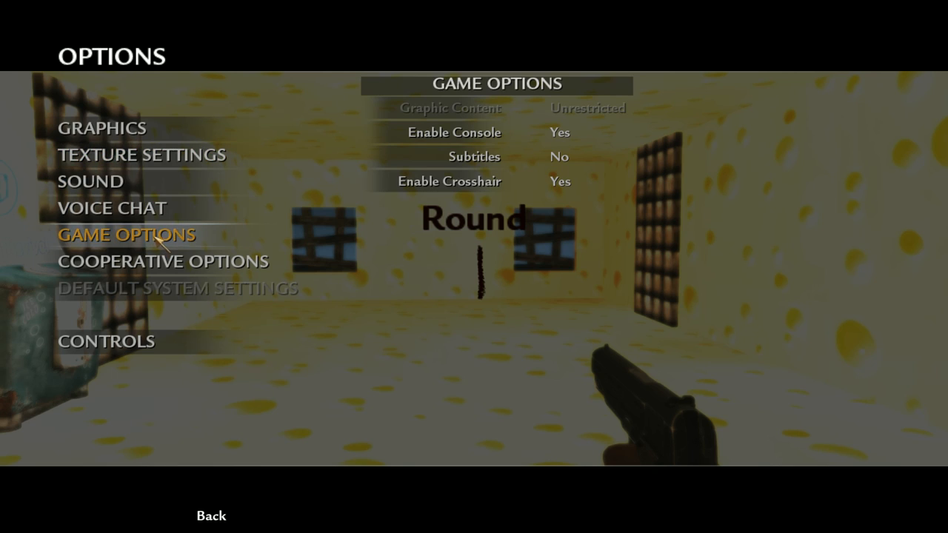
click(150, 131)
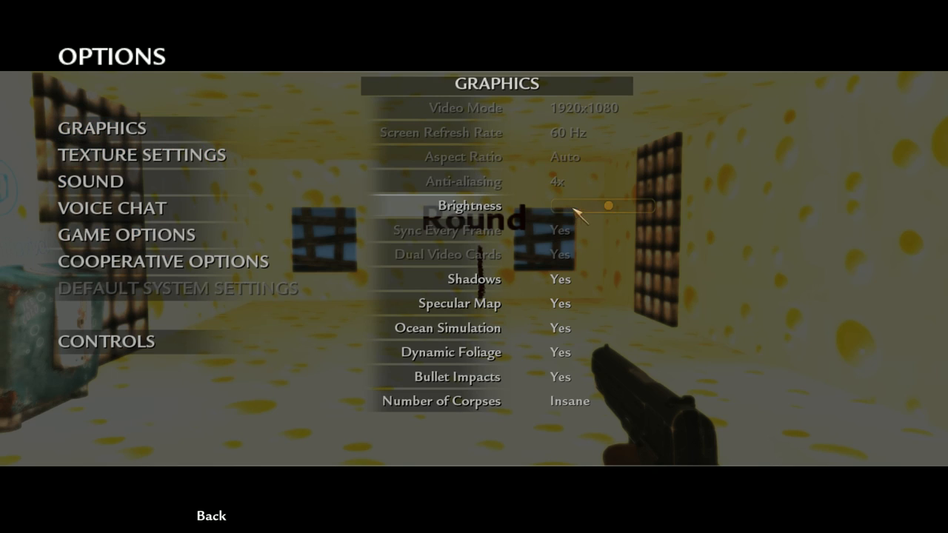
click(200, 517)
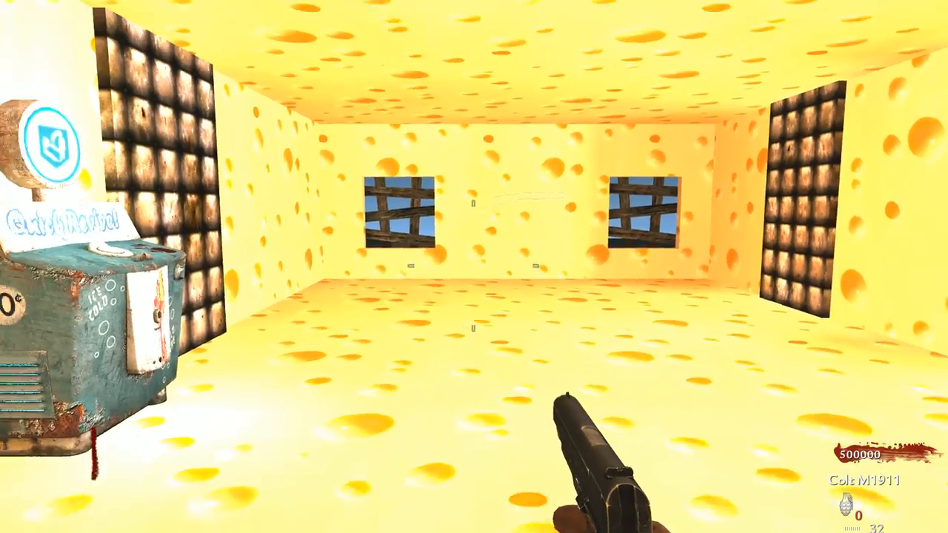
Buy Quick Revive, then pay to open the grid wall panel and the 1500-point grid door
key(w)
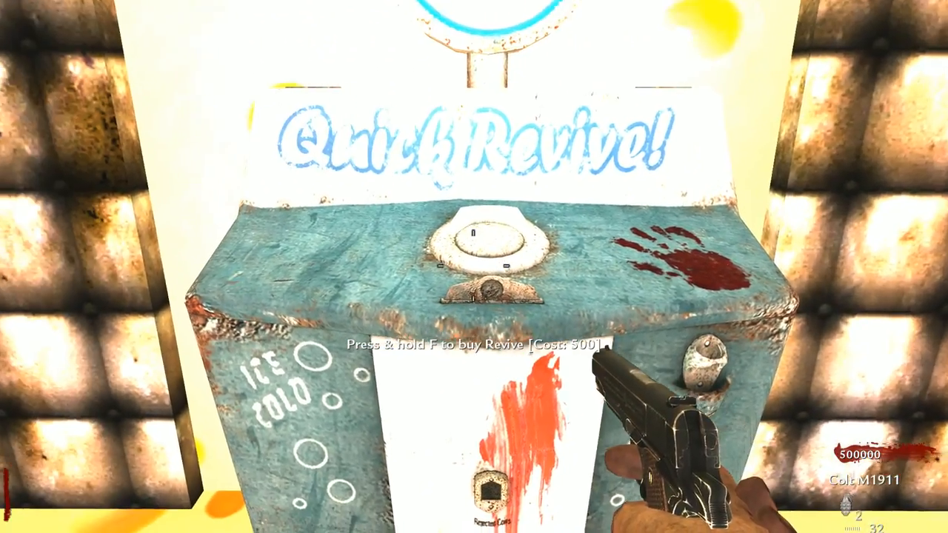
key(f)
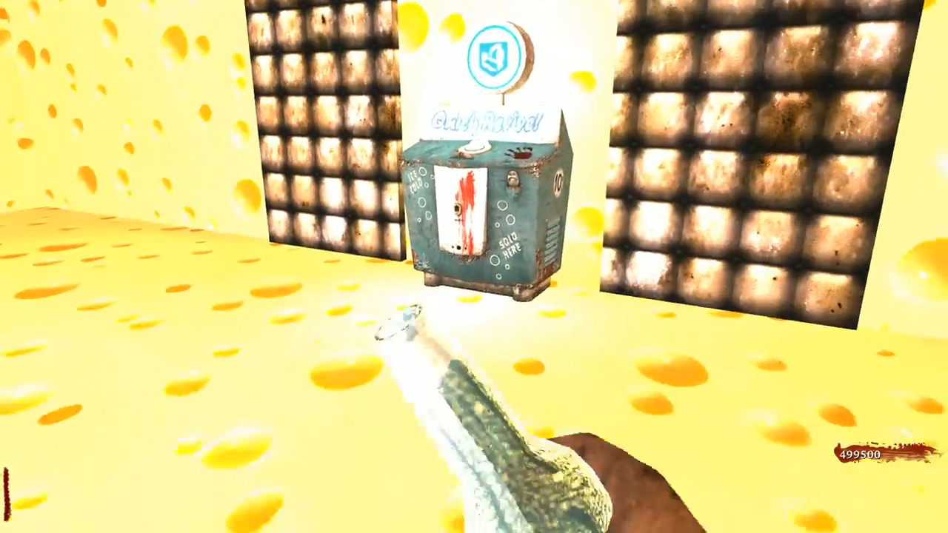
key(w)
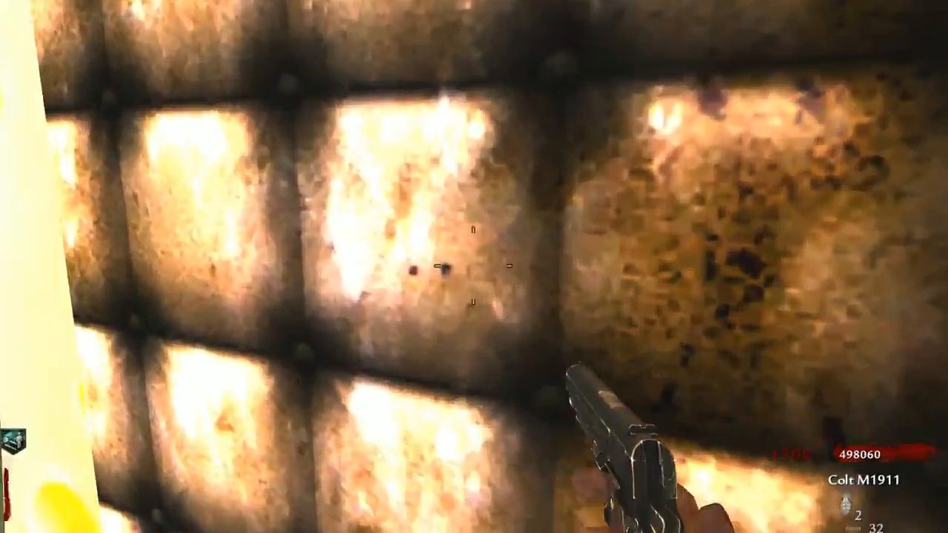
key(f)
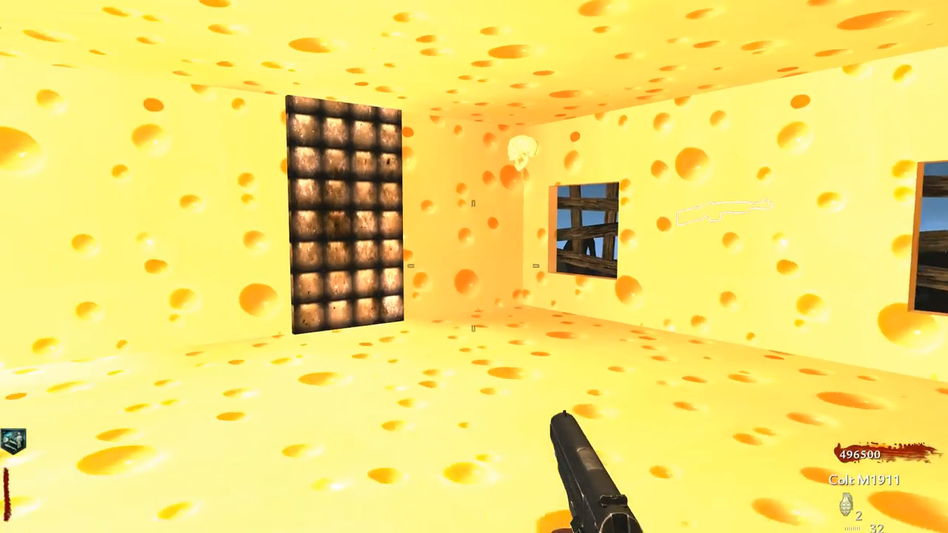
key(w)
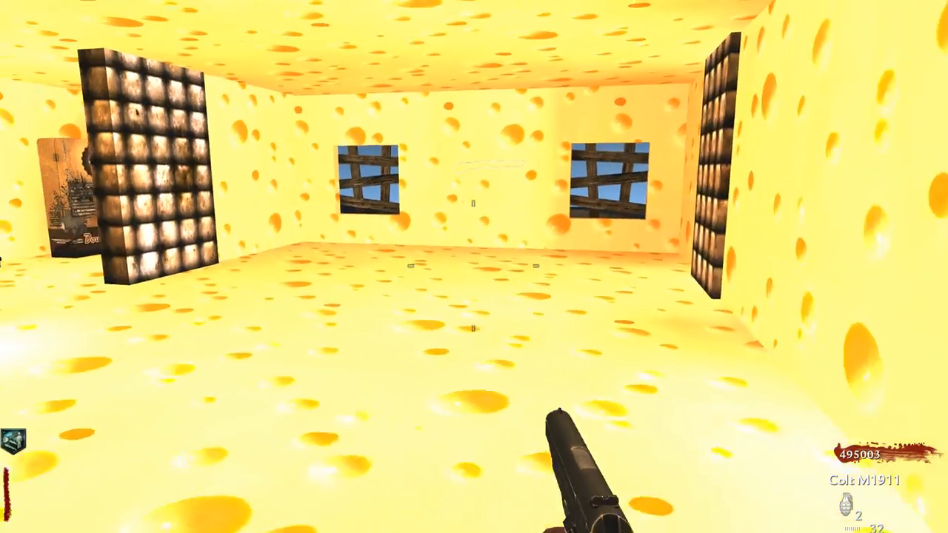
key(w)
key(f)
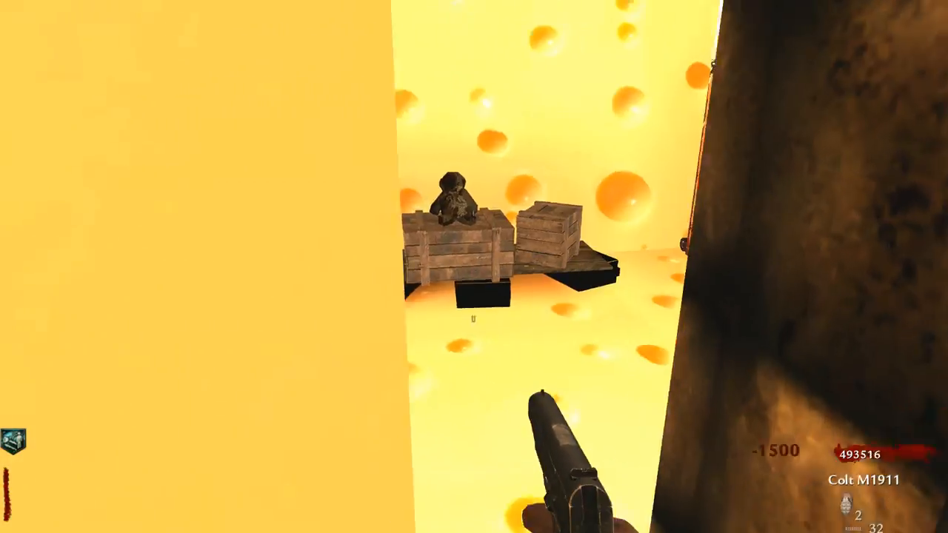
Enable godmode from the console, walk past the power switch and buy the Speed Cola perk
key(grave)
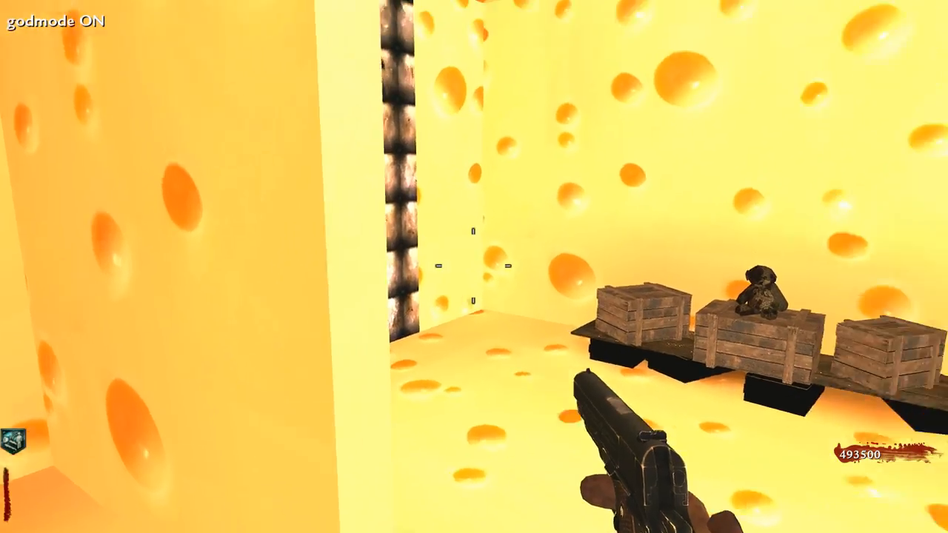
key(w)
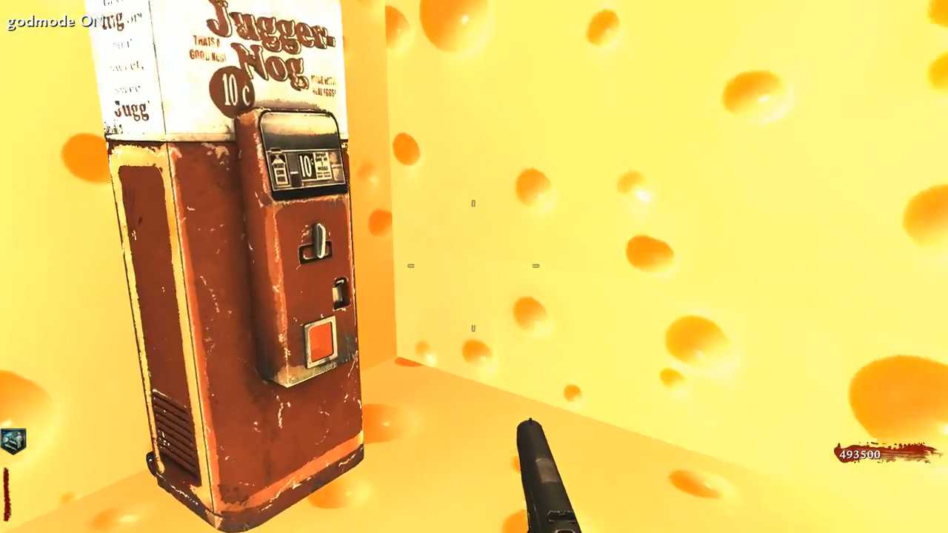
key(s)
key(w)
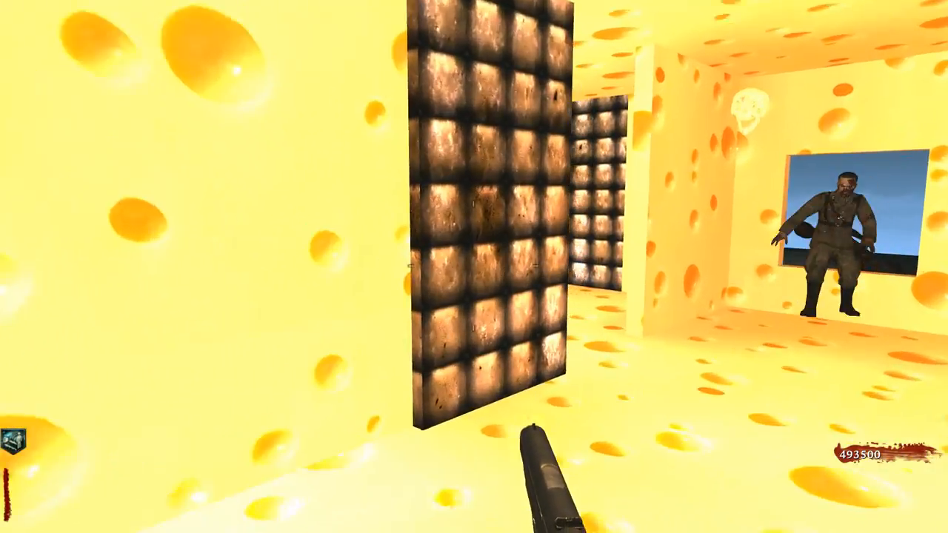
key(w)
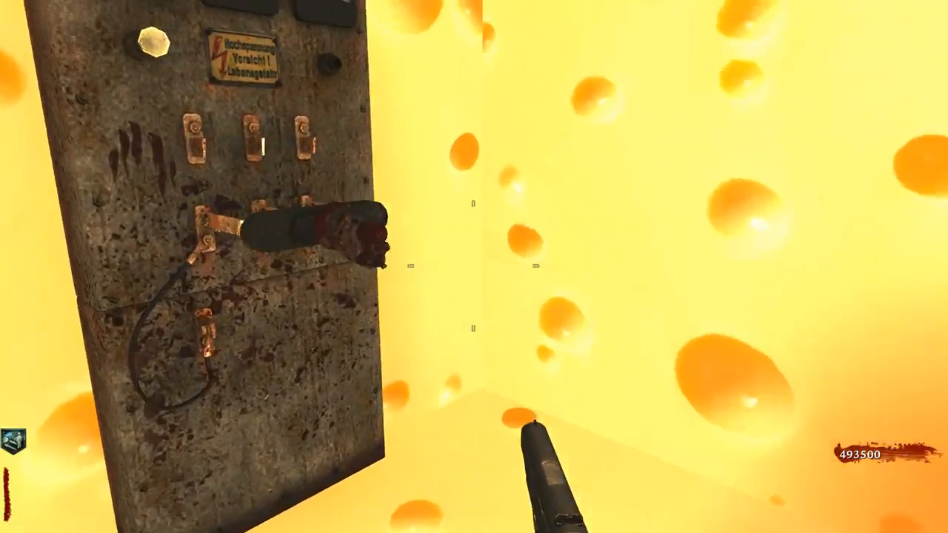
key(w)
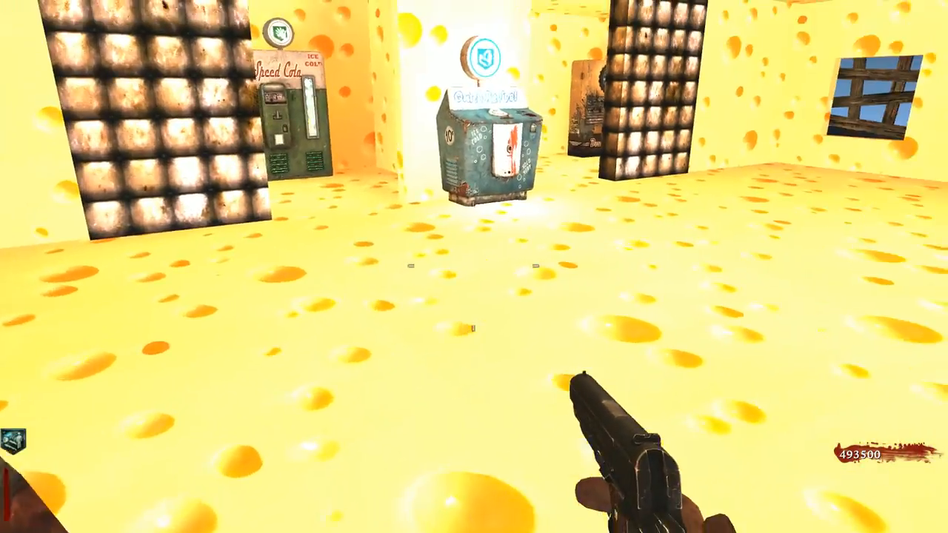
key(w)
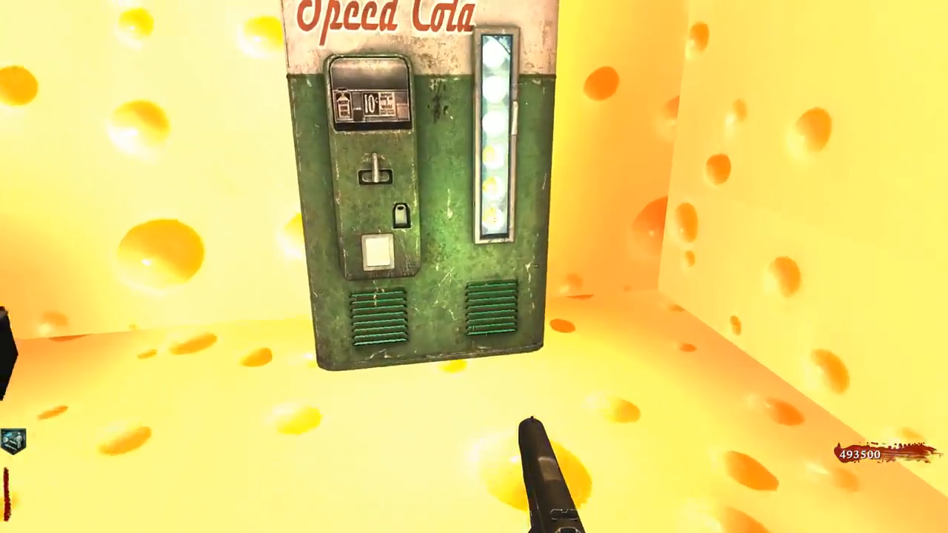
key(e)
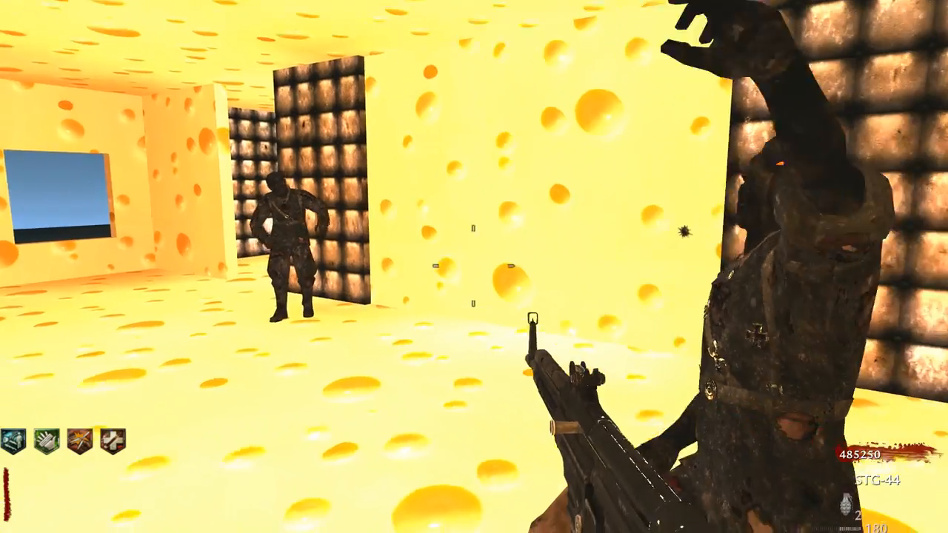
Shoot the hidden cheese wheel in the dark gap and the red cheese wheel on the crates
key(w)
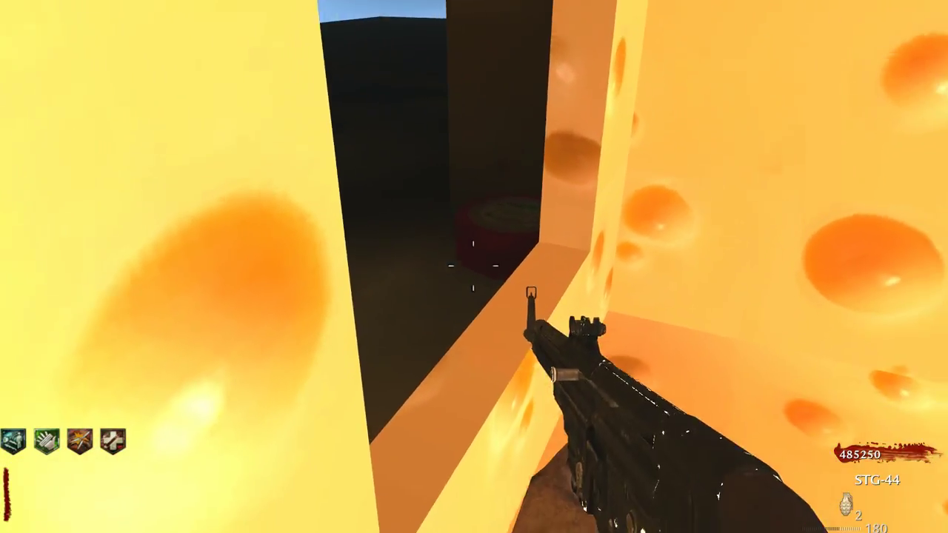
right_click(474, 267)
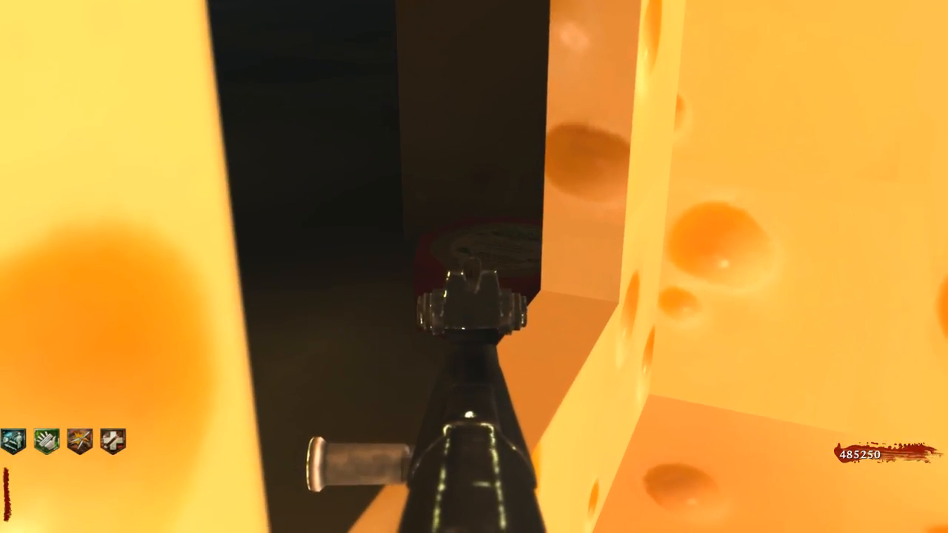
click(474, 267)
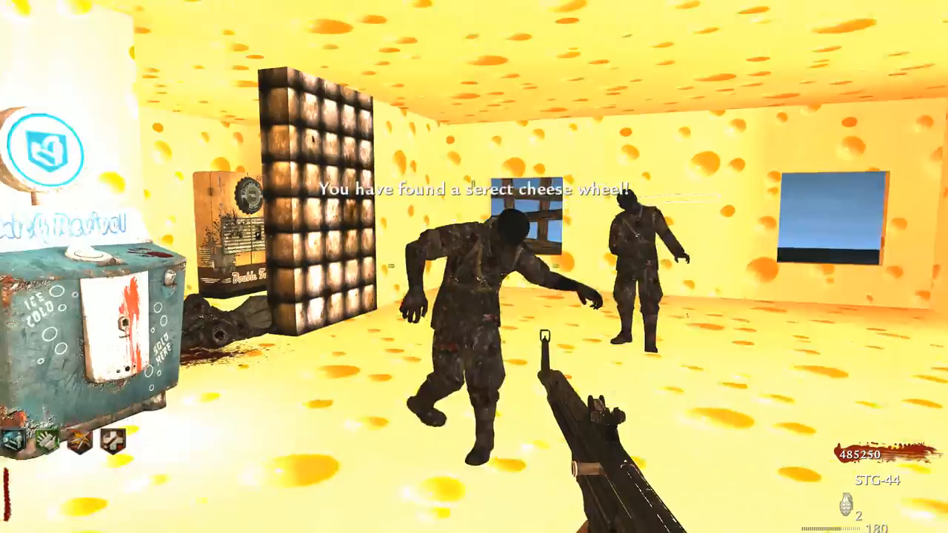
key(w)
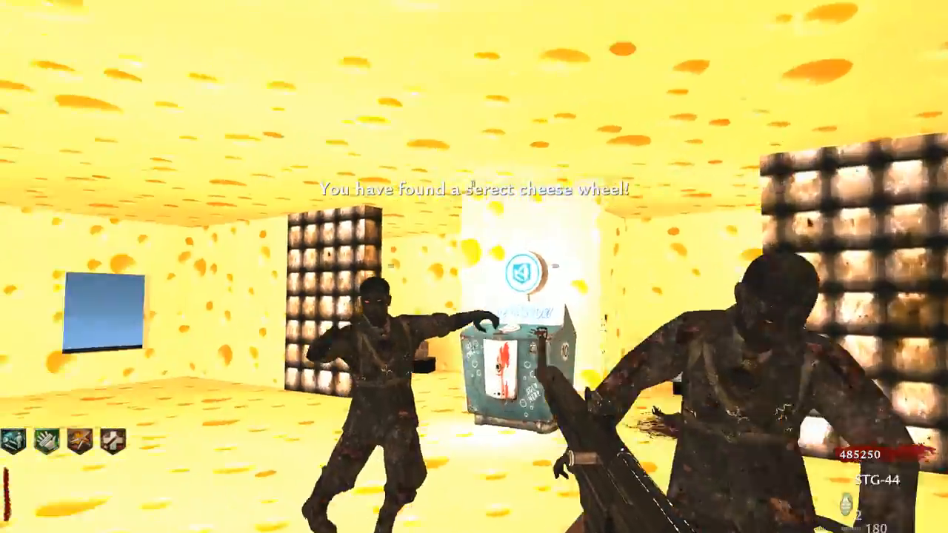
key(w)
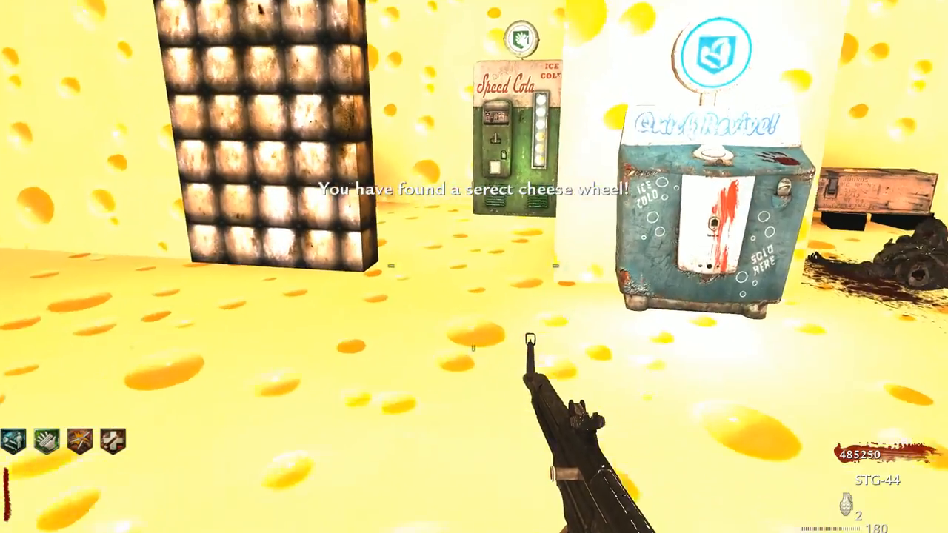
key(w)
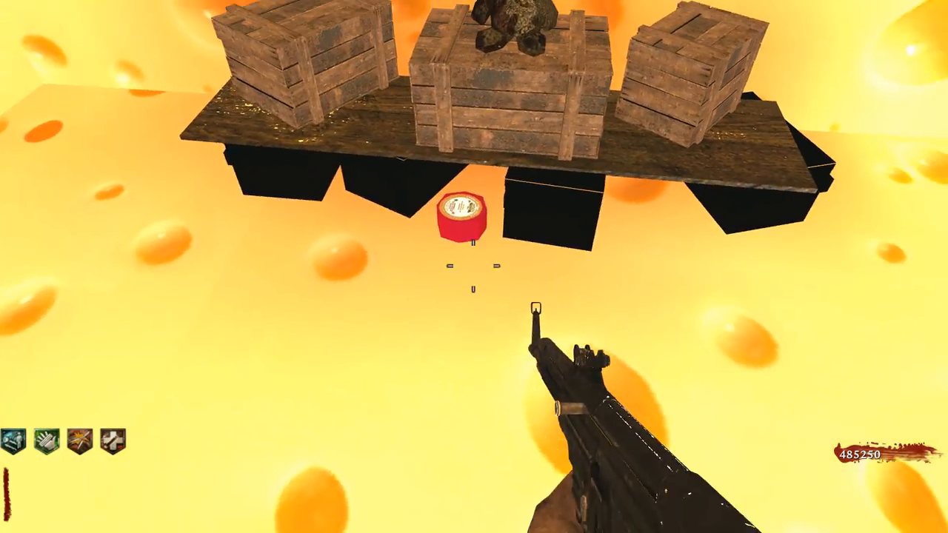
right_click(474, 265)
click(474, 267)
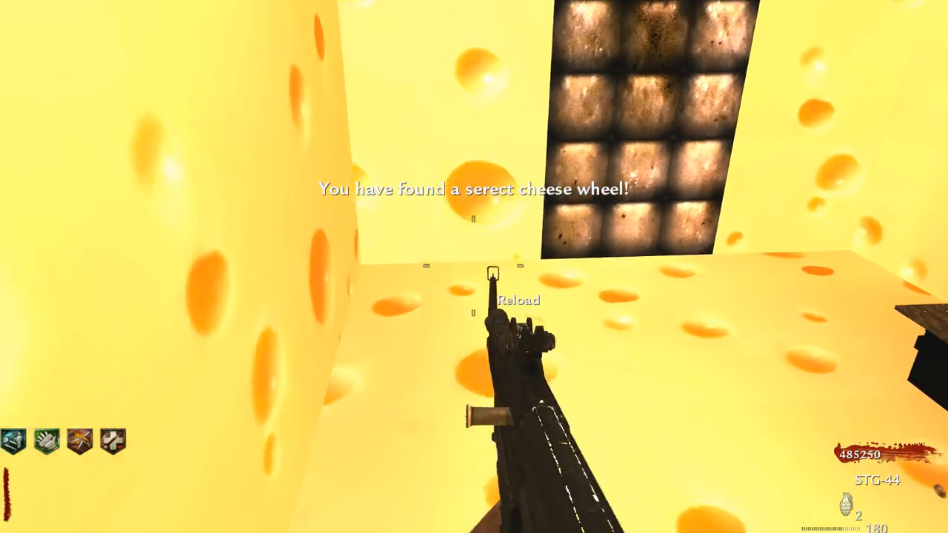
Shoot the secret skull to open the hidden door, buy PHD Flopper inside and fend off a zombie
key(w)
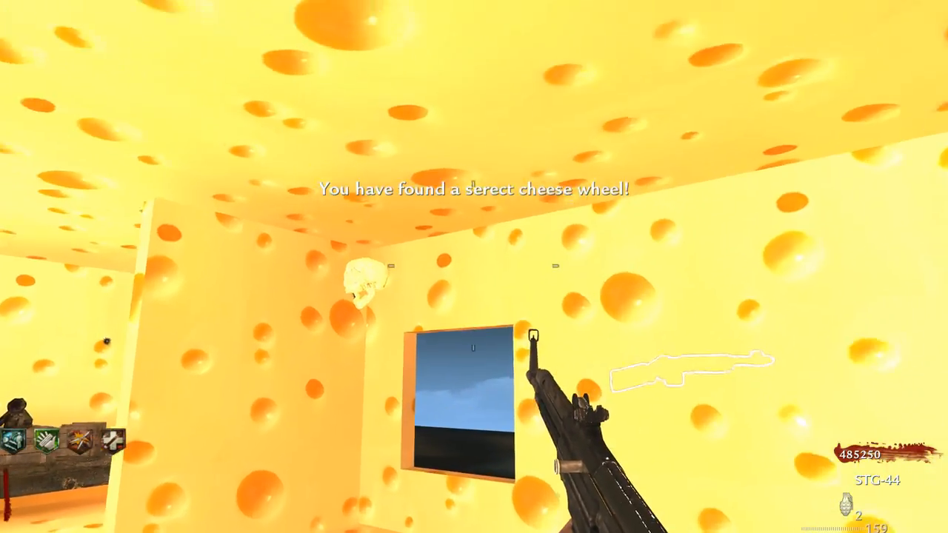
key(f)
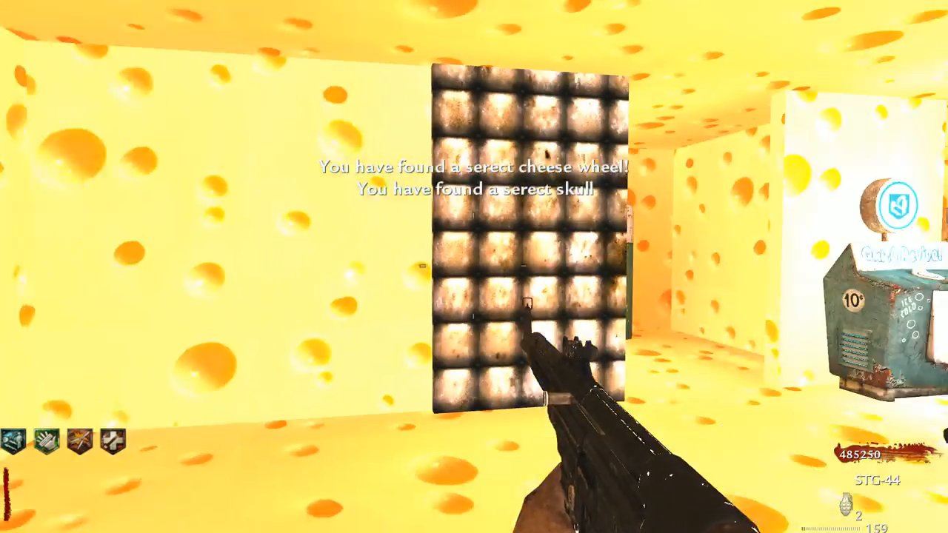
key(w)
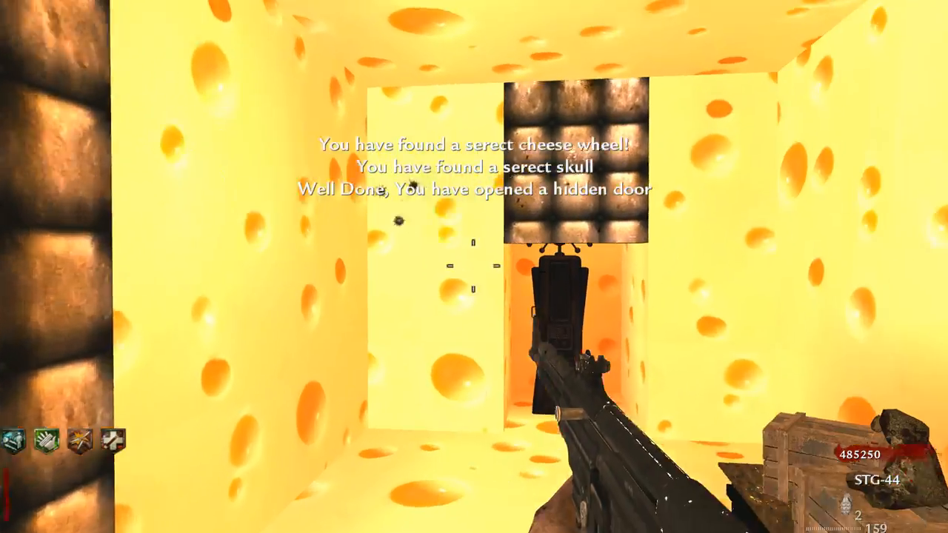
key(w)
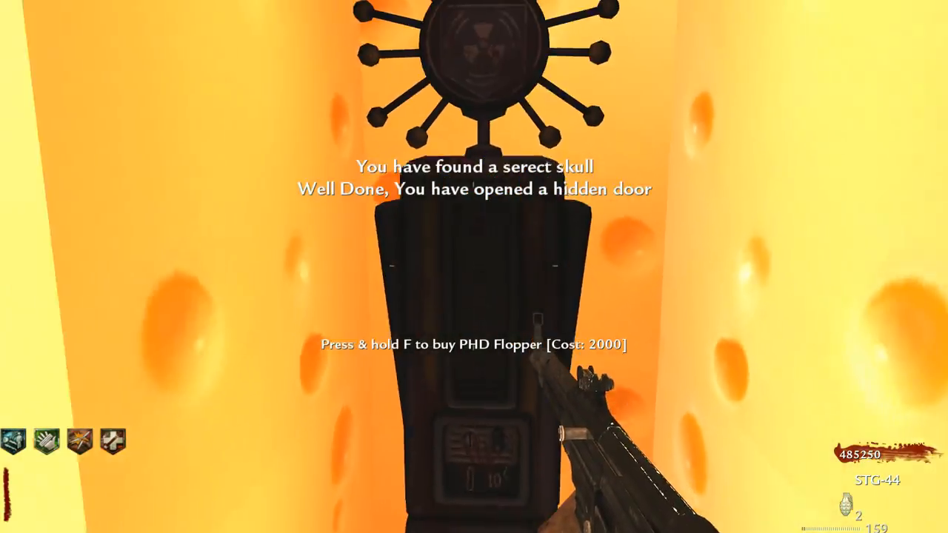
key(f)
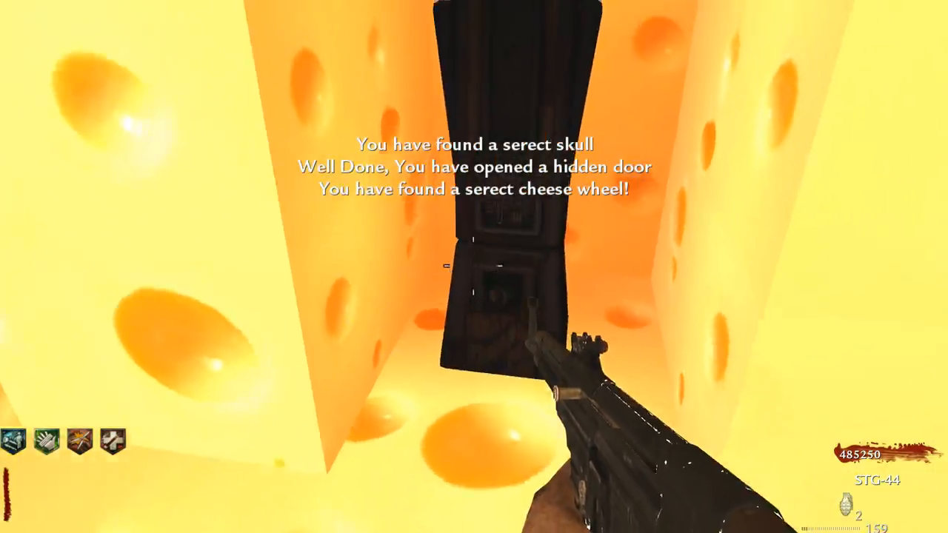
key(f)
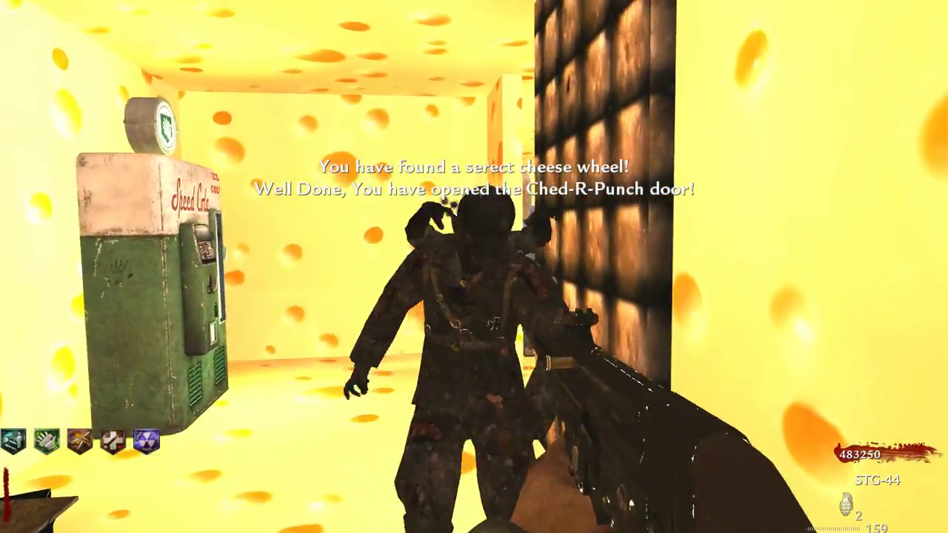
click(474, 266)
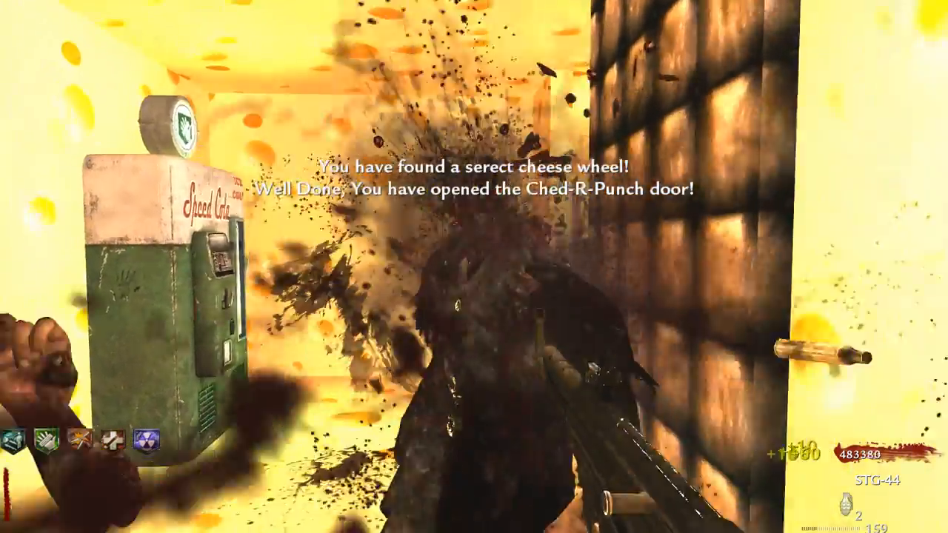
Reload the STG-44, walk to Ched-R-Punch, then buy a weapon from the mystery box
key(r)
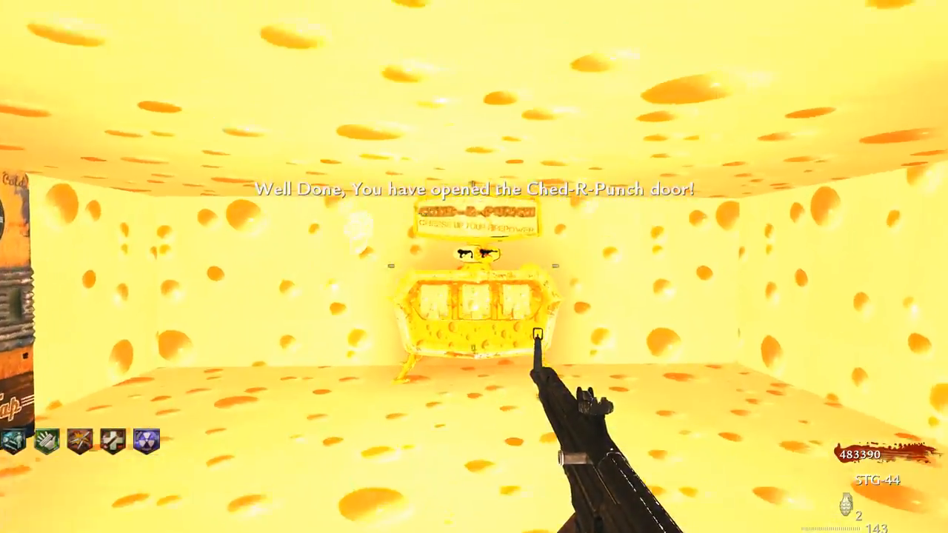
key(w)
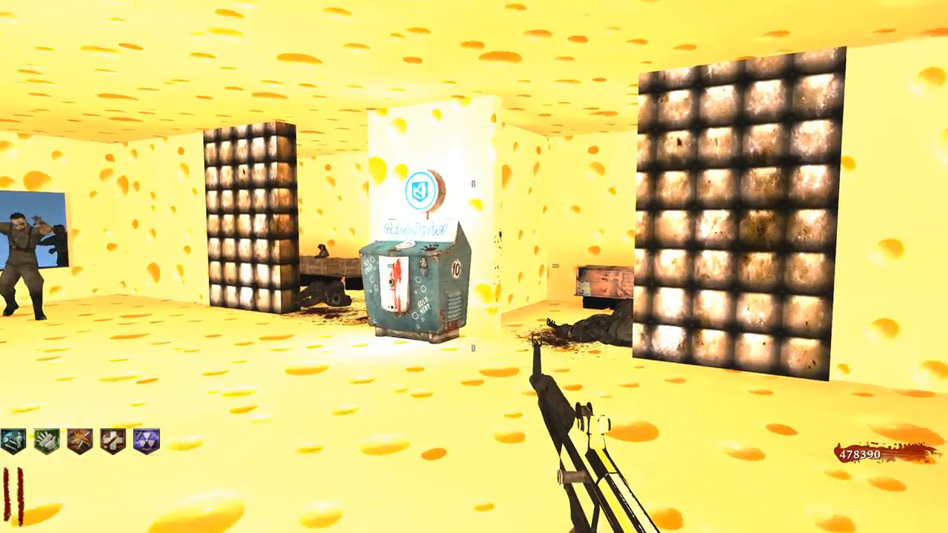
key(1)
key(f)
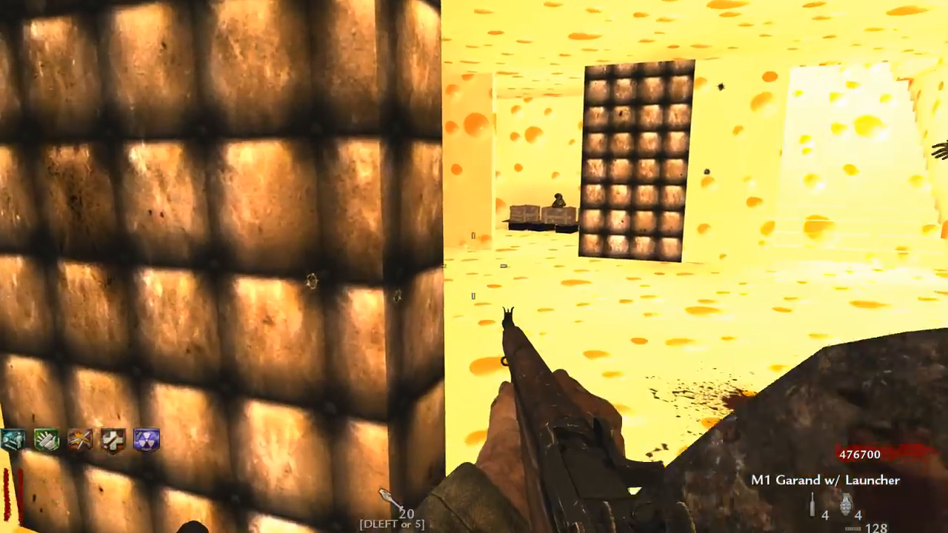
Fight off the lunging zombie and put the M1 Garand into the Ched-R-Punch machine for 5000 points
key(v)
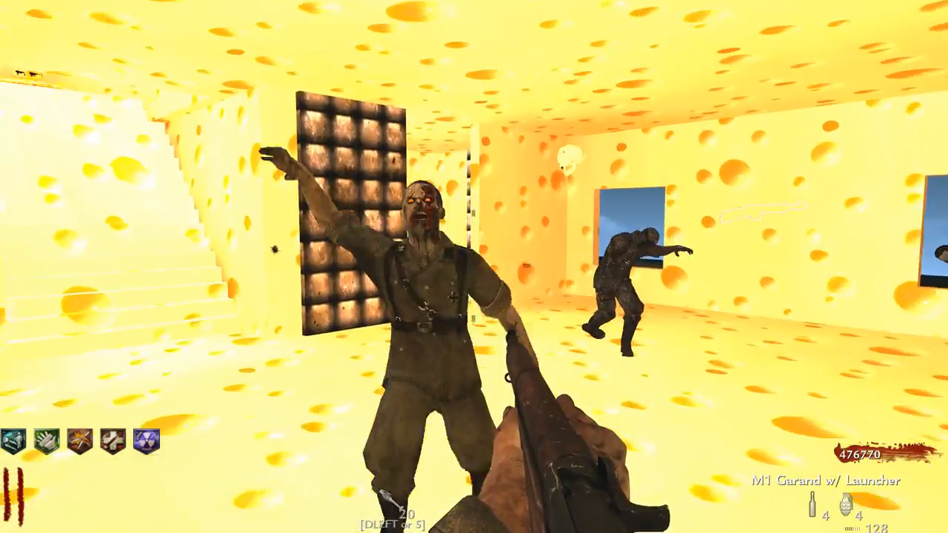
click(474, 266)
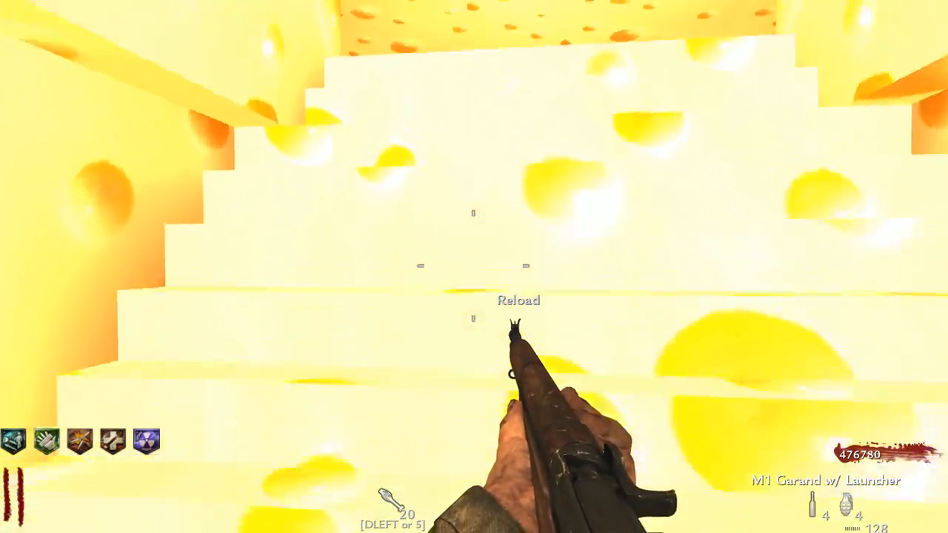
key(w)
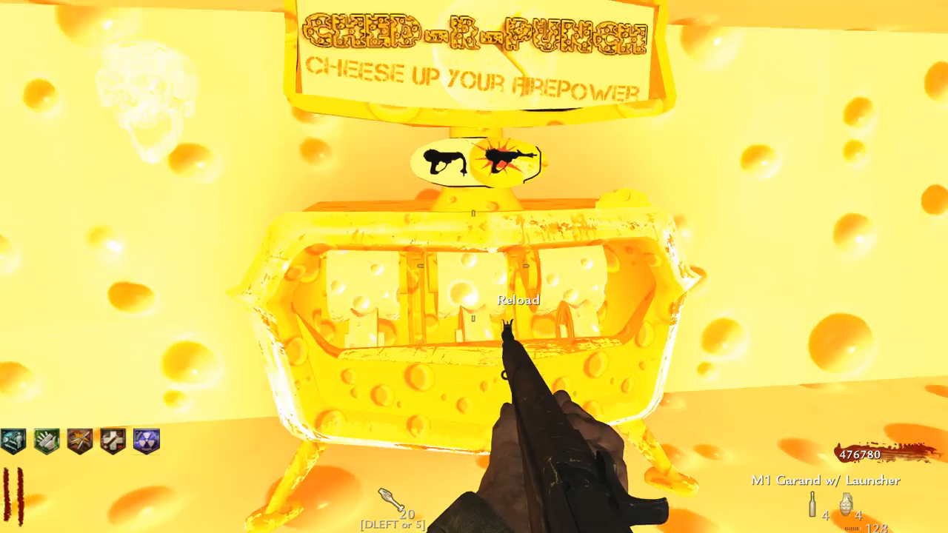
key(f)
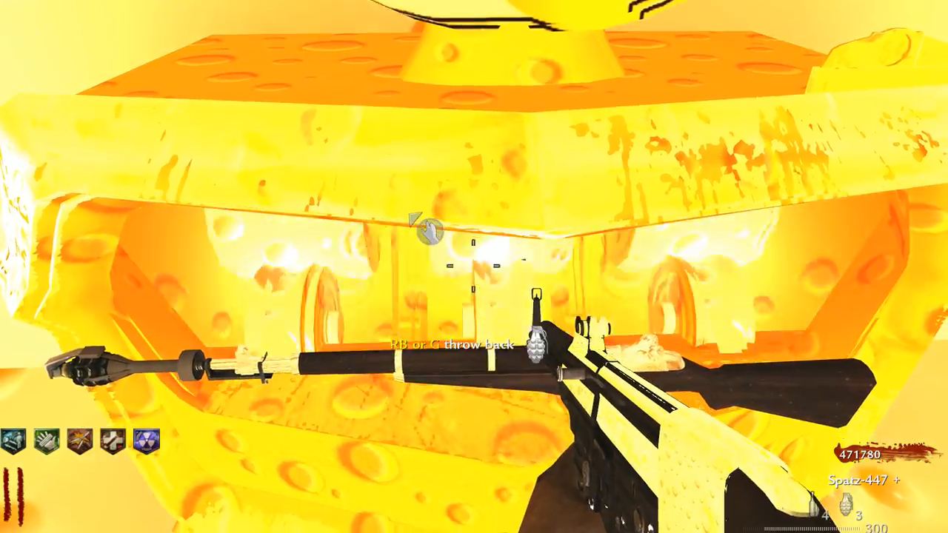
Throw a grenade, collect The Imploder from the machine and head back toward the zombies
key(s)
key(s)
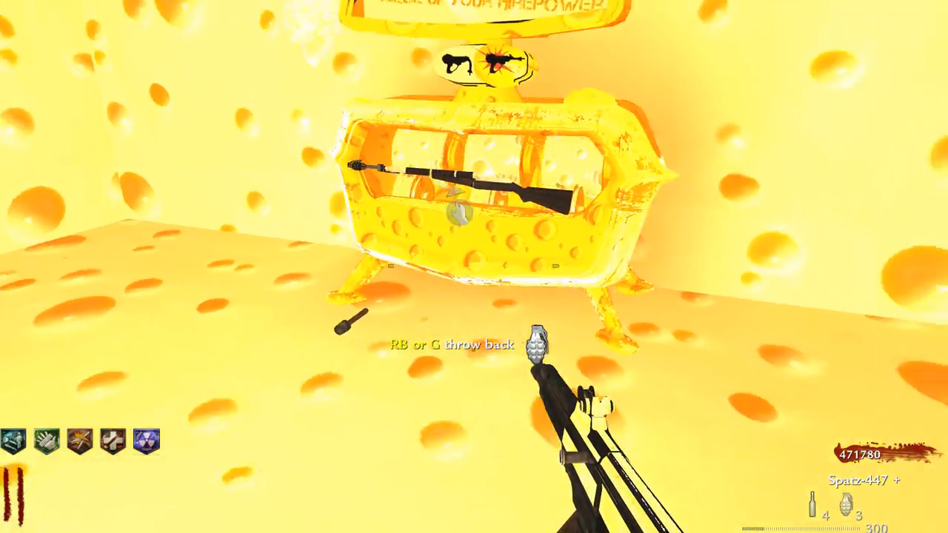
key(w)
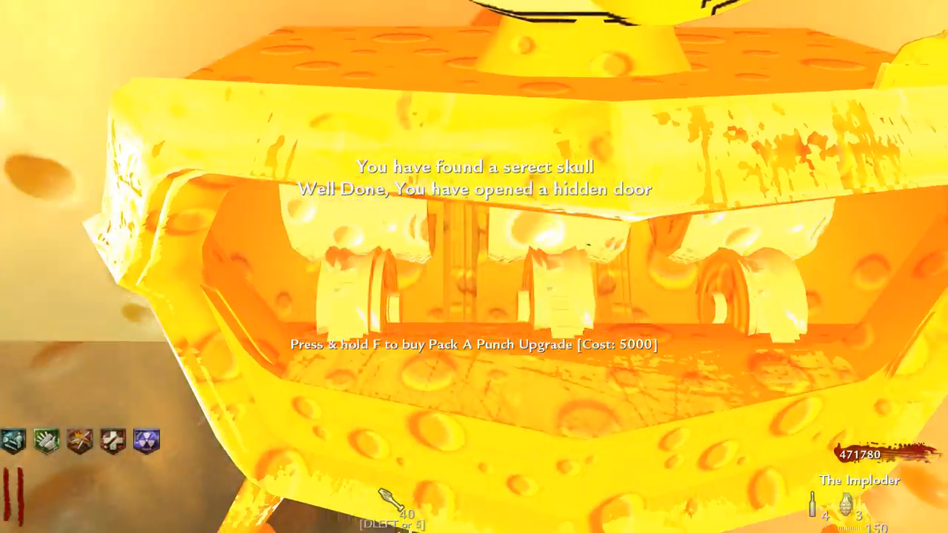
key(s)
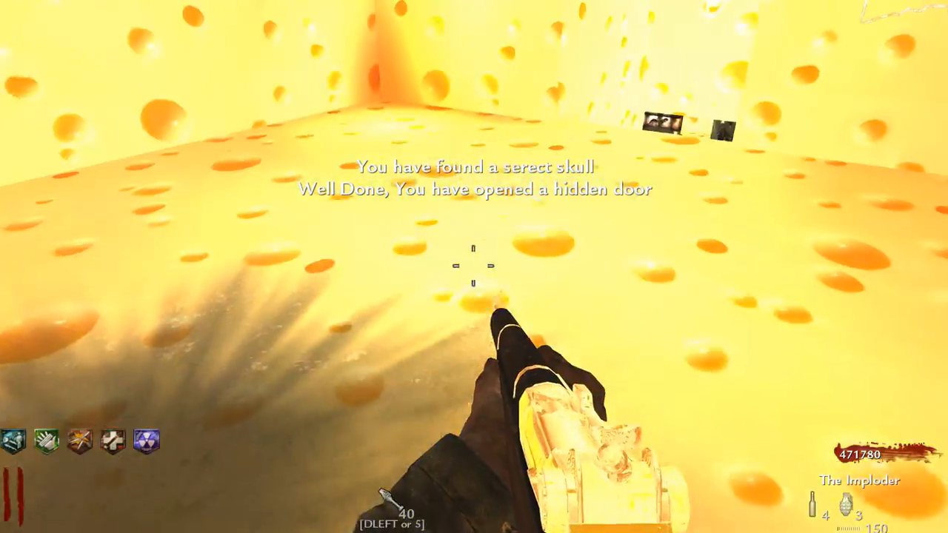
key(w)
Move through the cheese corridor to the skull and keep clear of the crowding zombies
key(w)
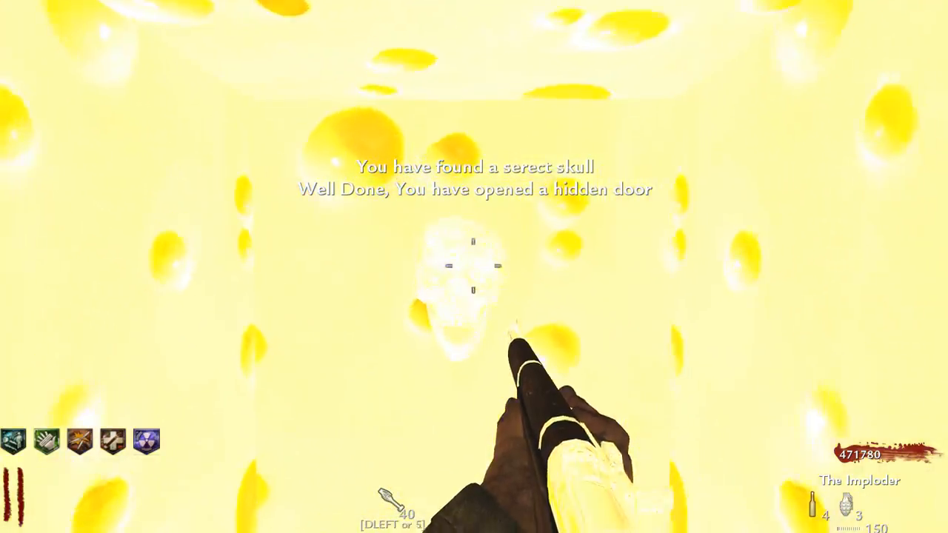
key(w)
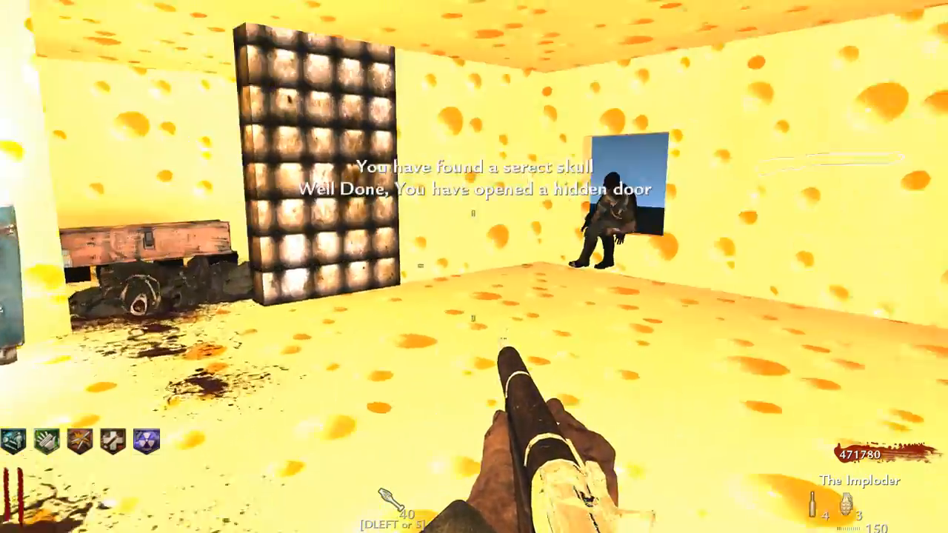
key(w)
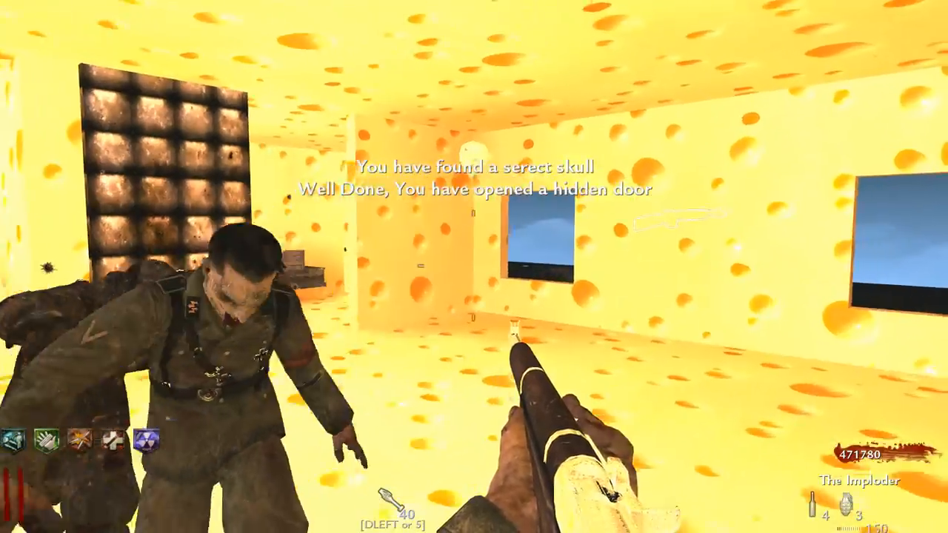
key(w)
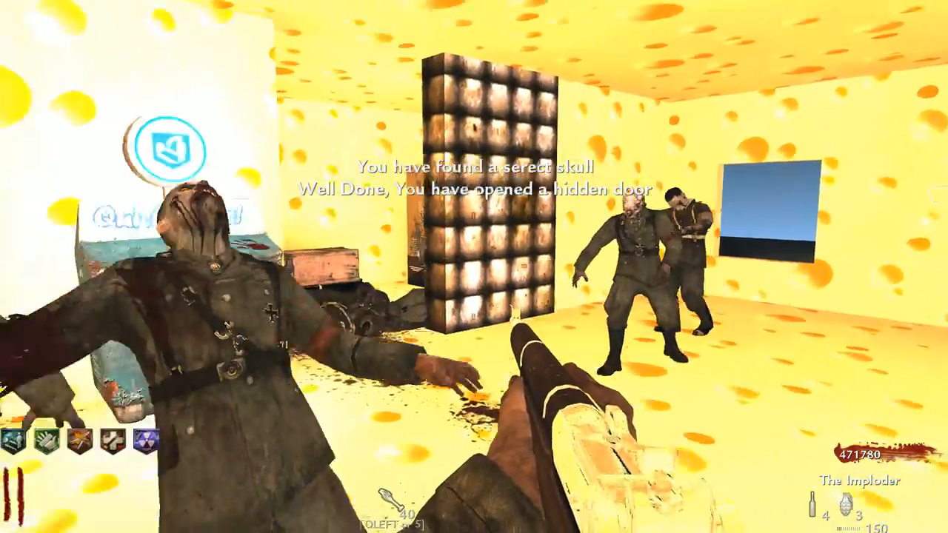
key(w)
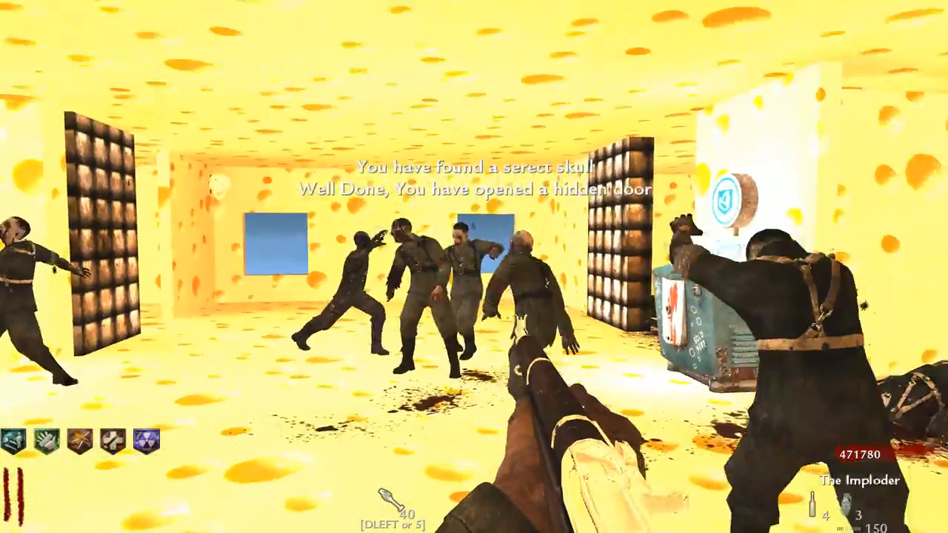
key(s)
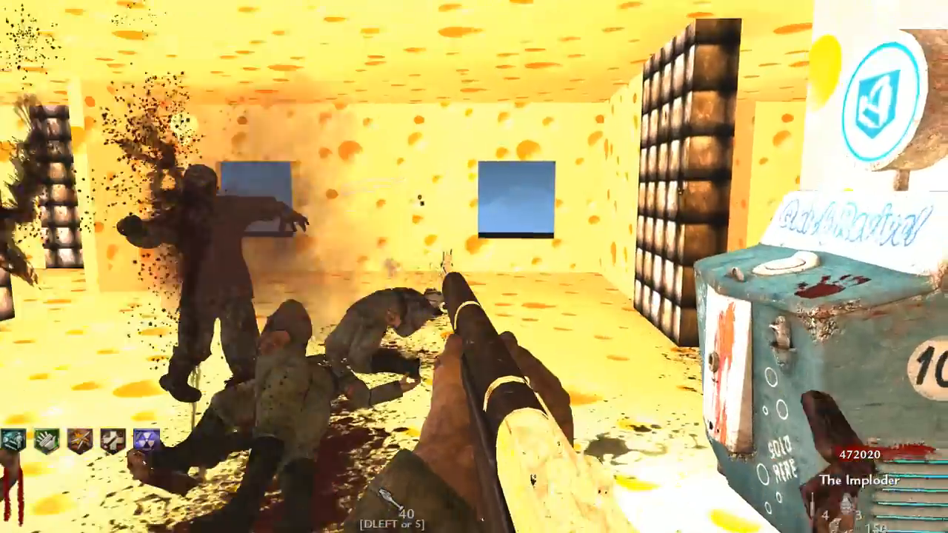
Walk past Double Tap to buy Stamin-Up, then buy the Mule Kick perk by the crates
key(w)
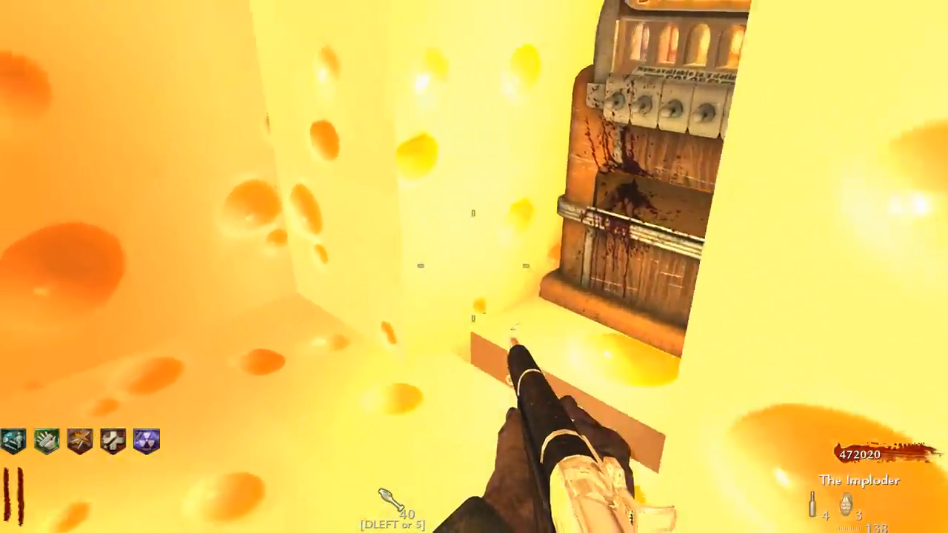
key(w)
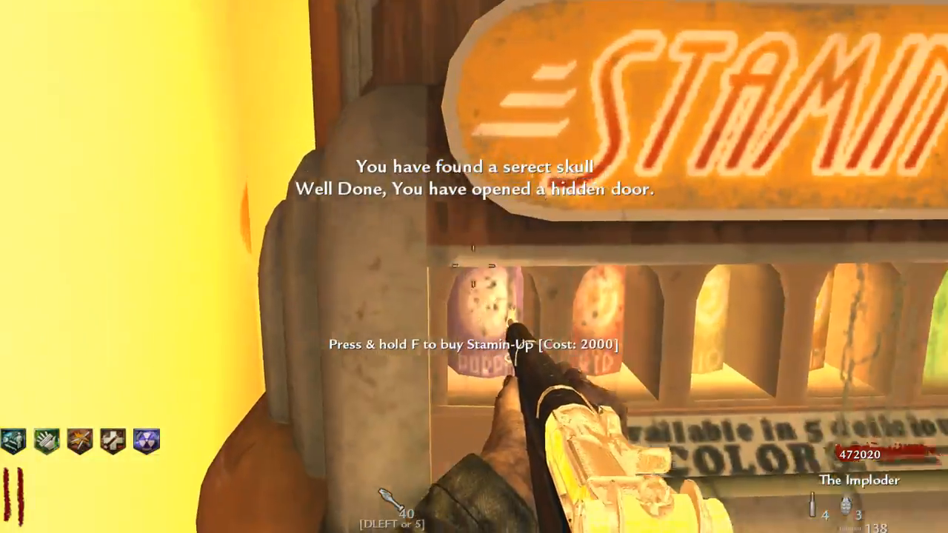
key(f)
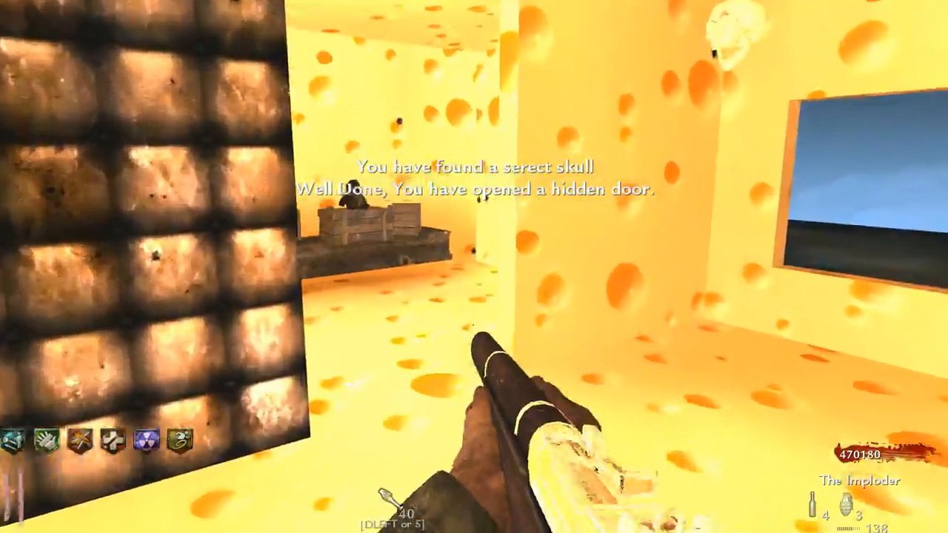
key(r)
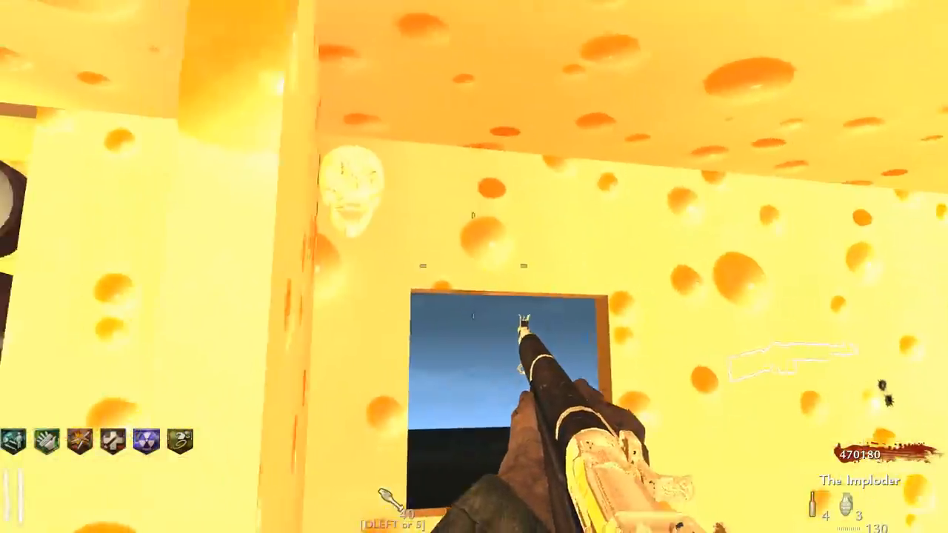
key(f)
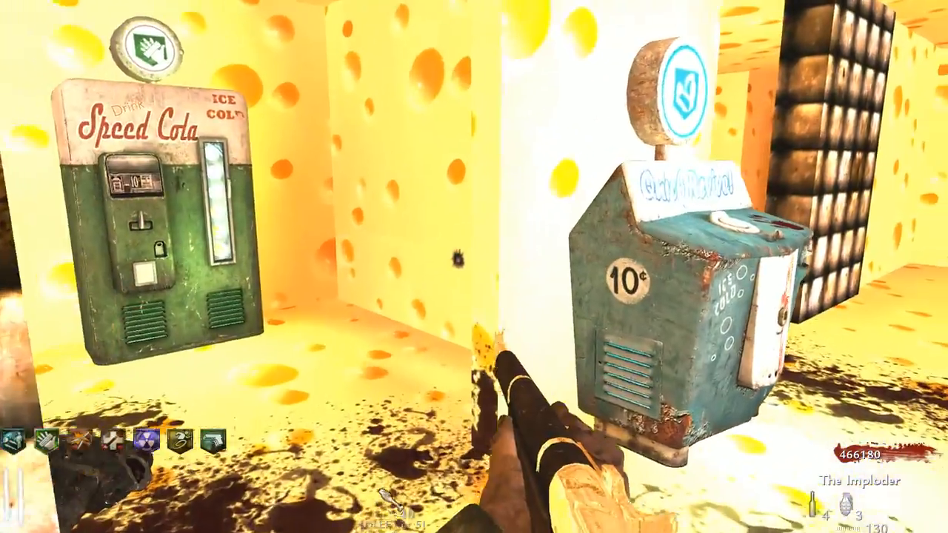
Trade the Spatz-447 for a Thompson at the mystery box and Pack-a-Punch it into the Gibs-o-matic
key(1)
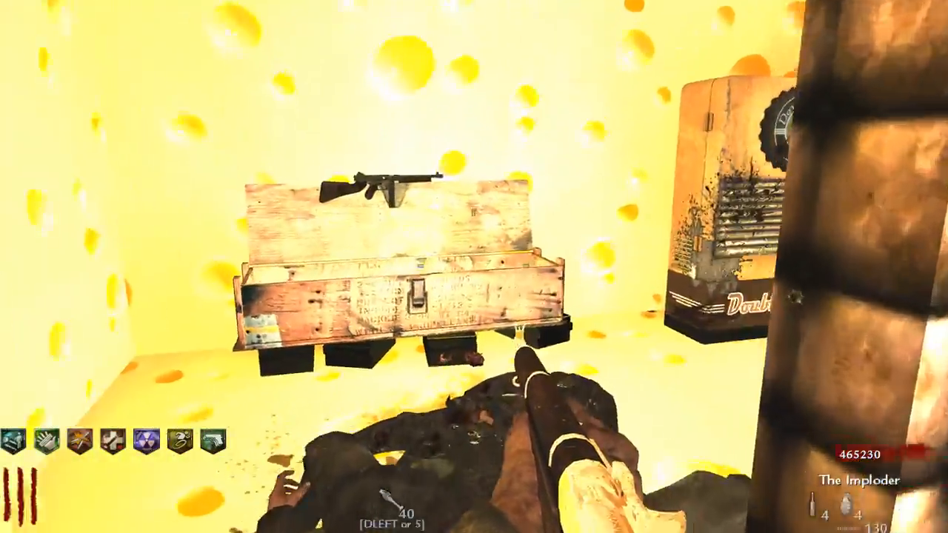
key(f)
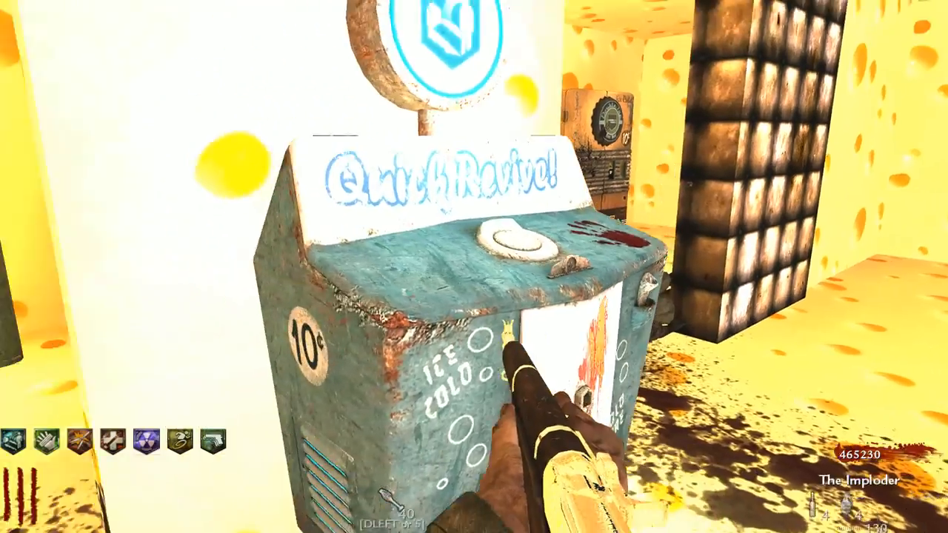
key(1)
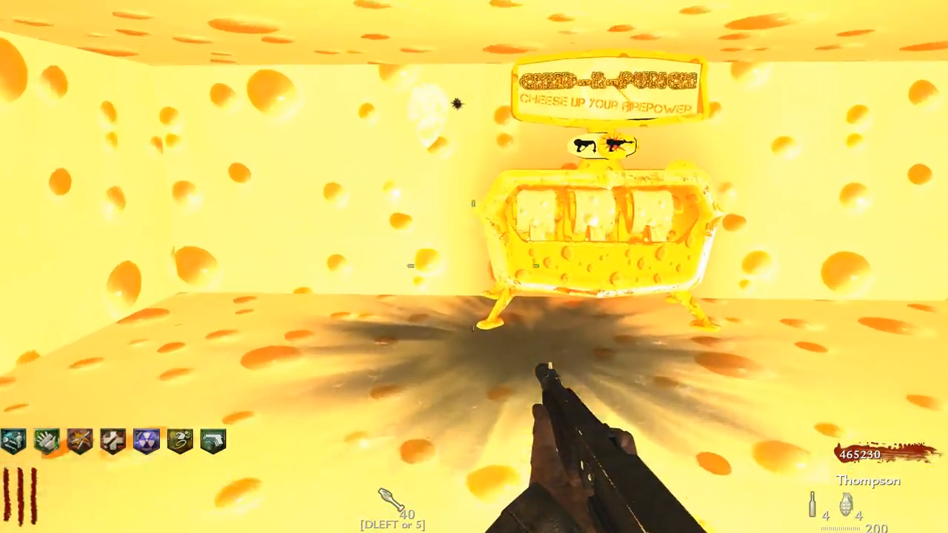
key(f)
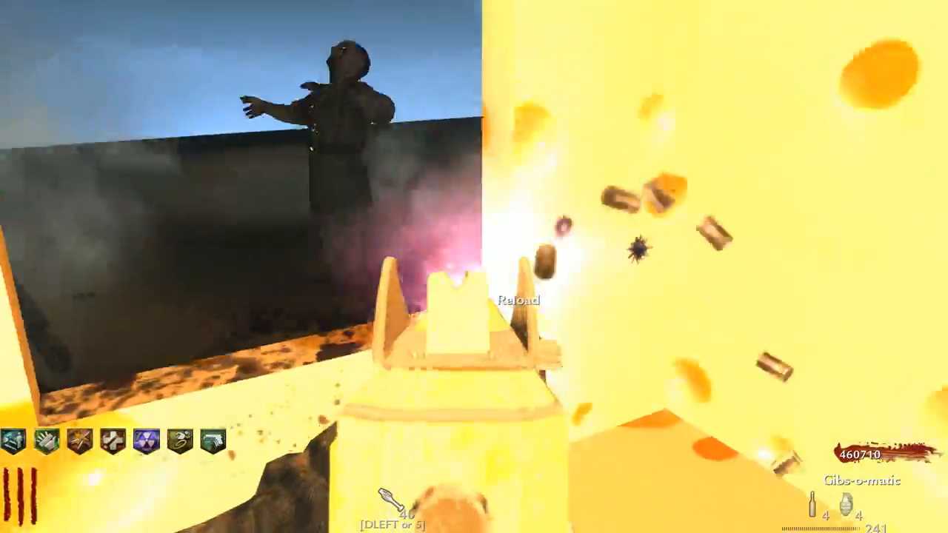
Shoot the window and room zombies, reload, and back off to watch both zombie windows
key(r)
click(474, 267)
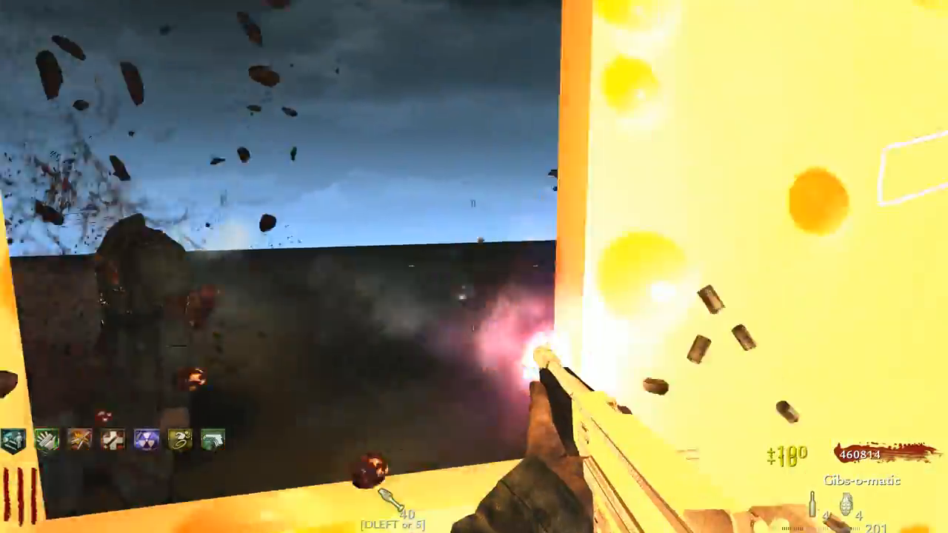
click(474, 267)
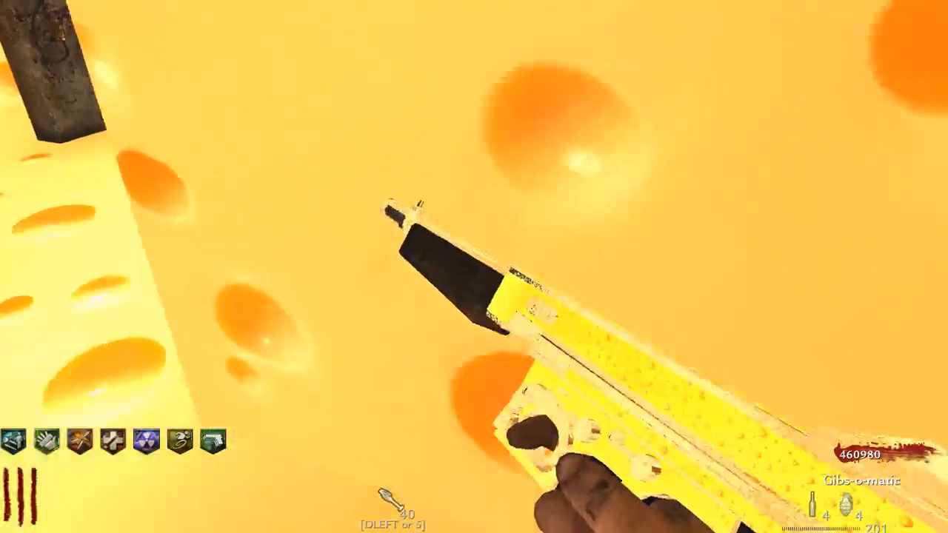
click(474, 267)
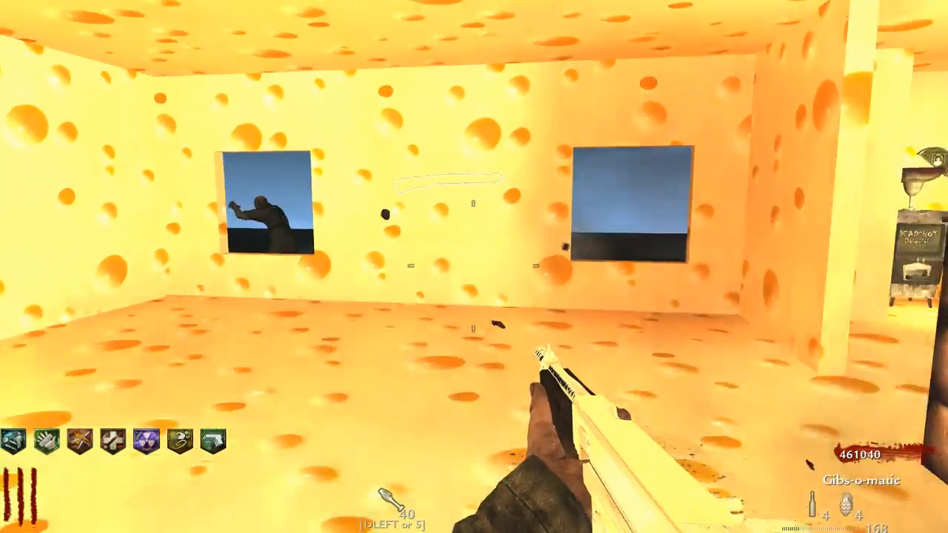
scroll(474, 267, down, 1)
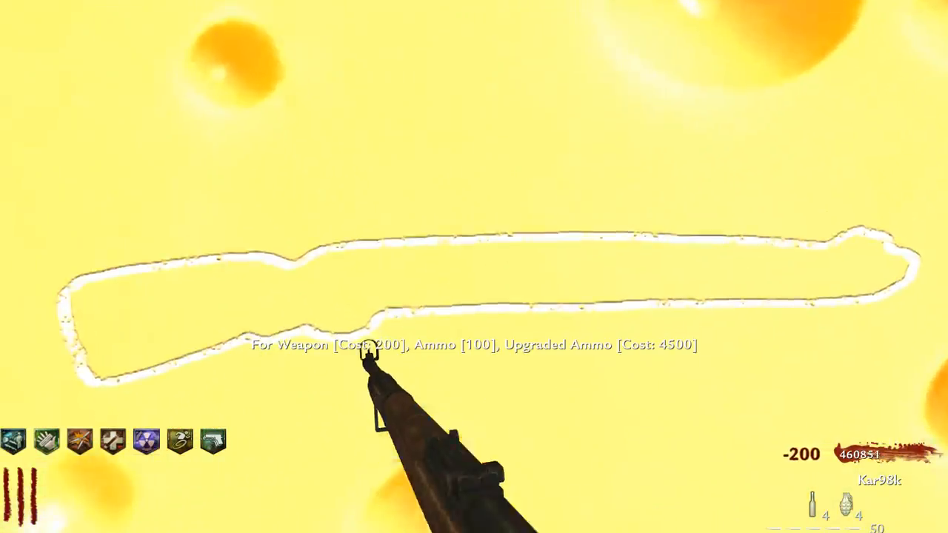
key(w)
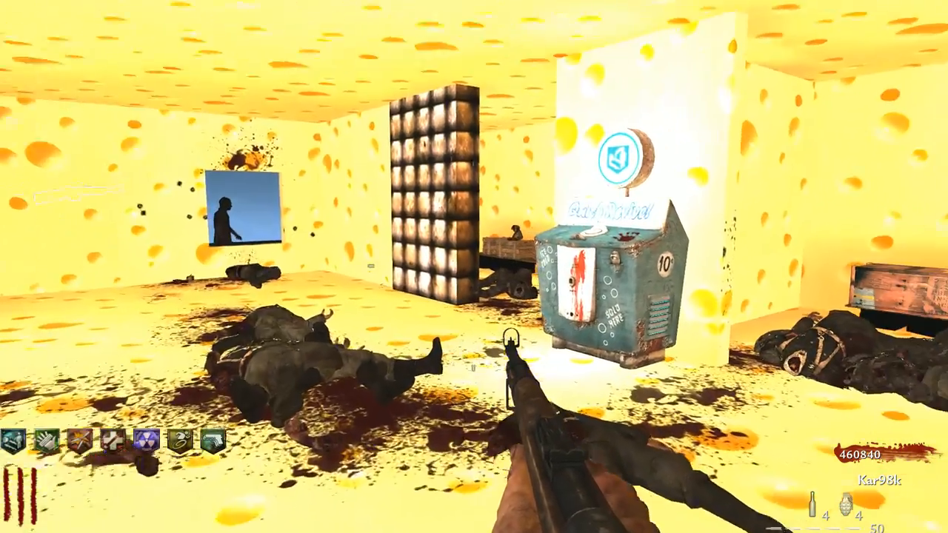
key(s)
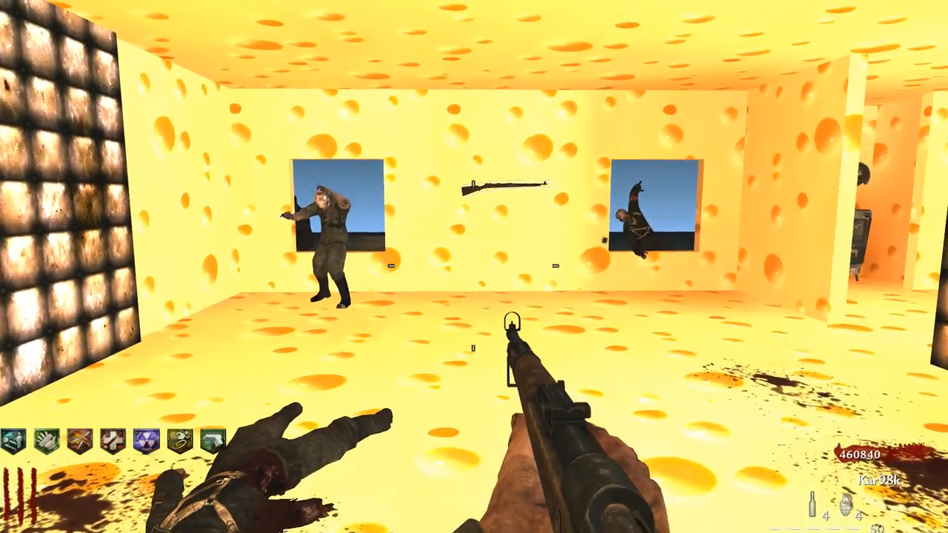
text(god)
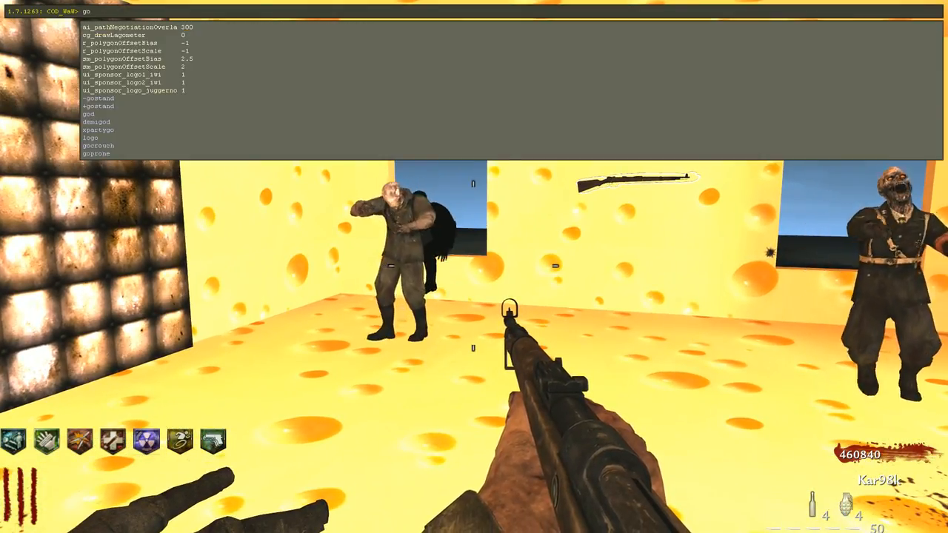
Run the god command in the console to turn god mode off, then keep shooting the zombies
key(Return)
key(grave)
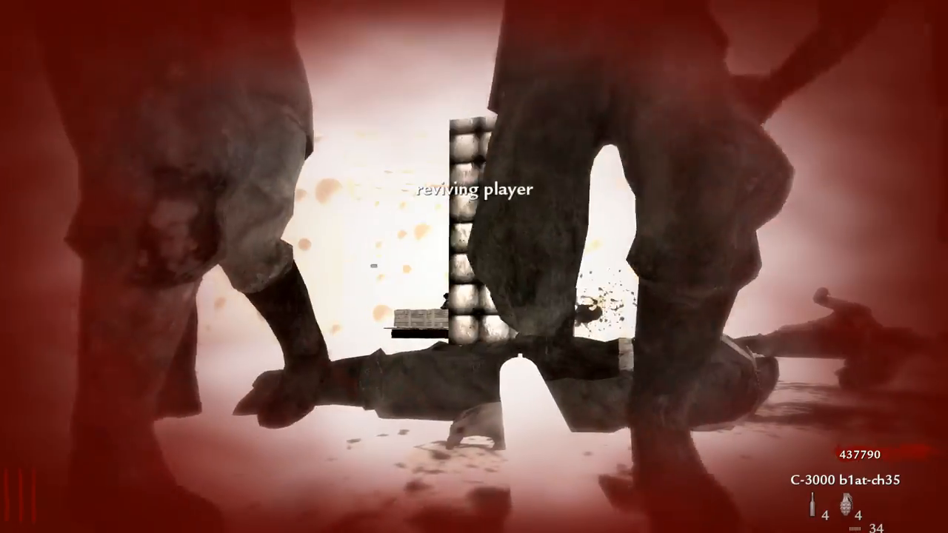
click(474, 265)
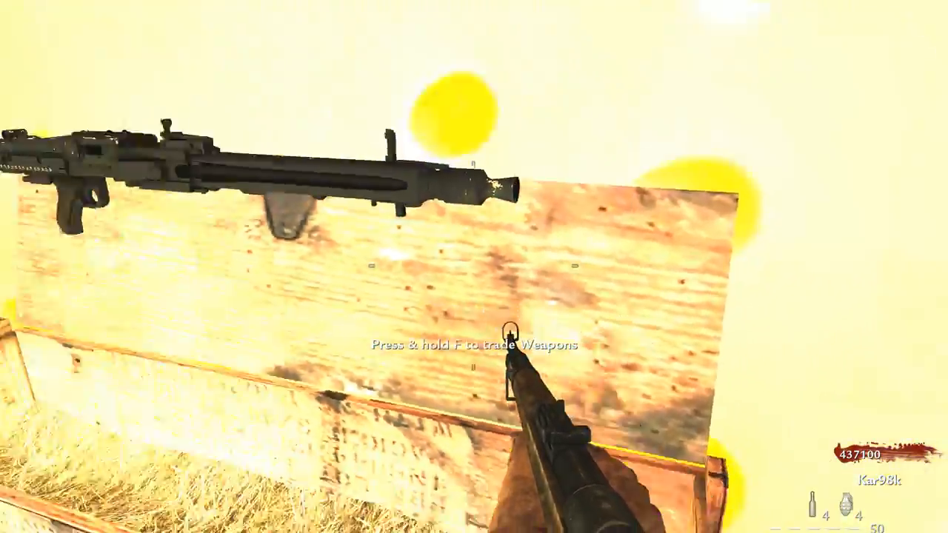
Leave the mystery box with the MG42, move to the Kar98k wall and fire at attacking zombies
key(s)
key(w)
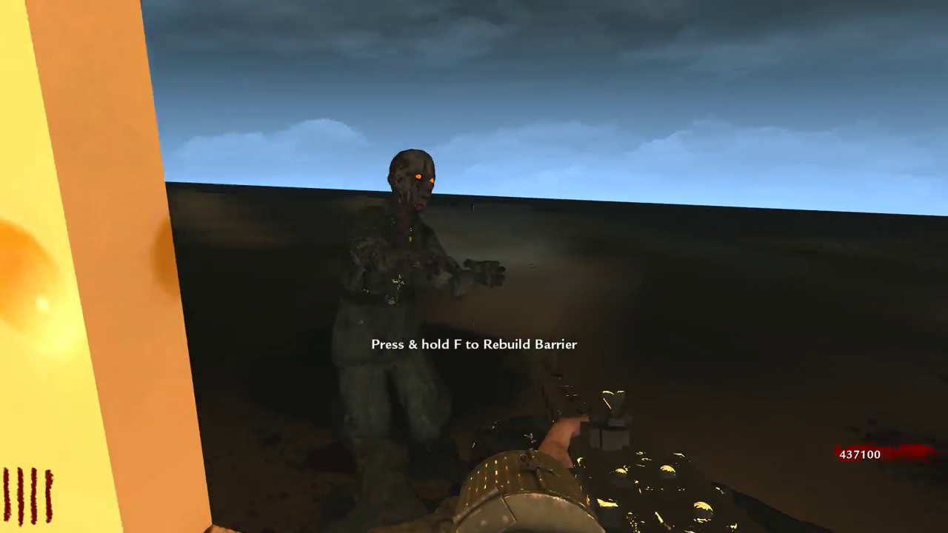
click(474, 267)
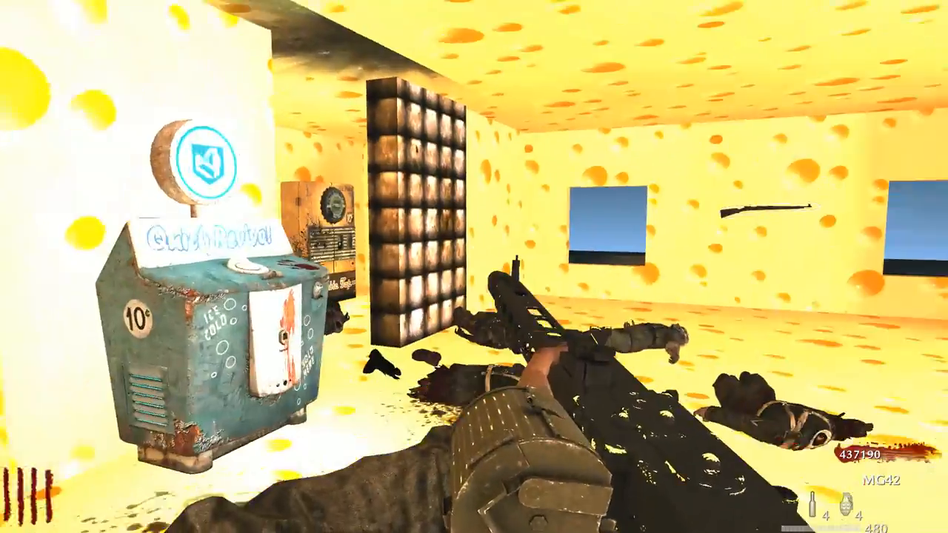
key(w)
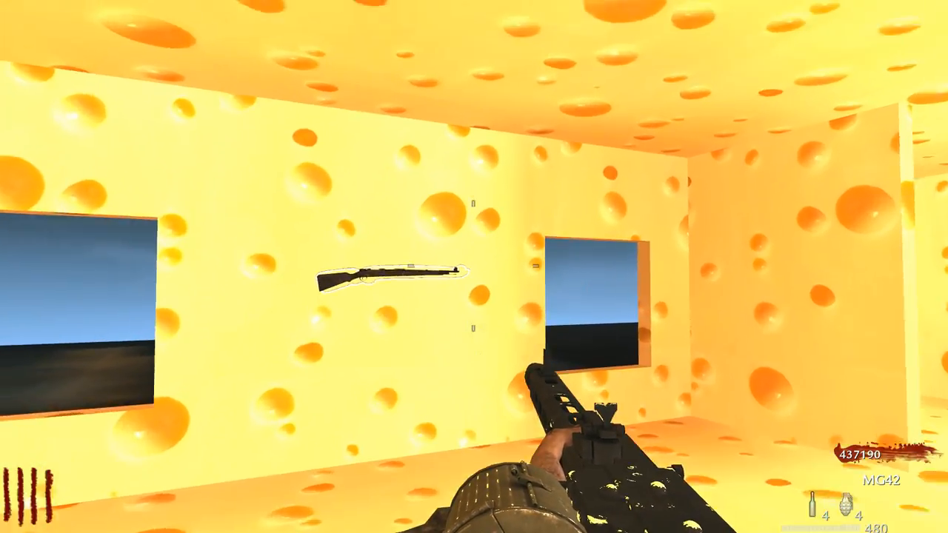
key(w)
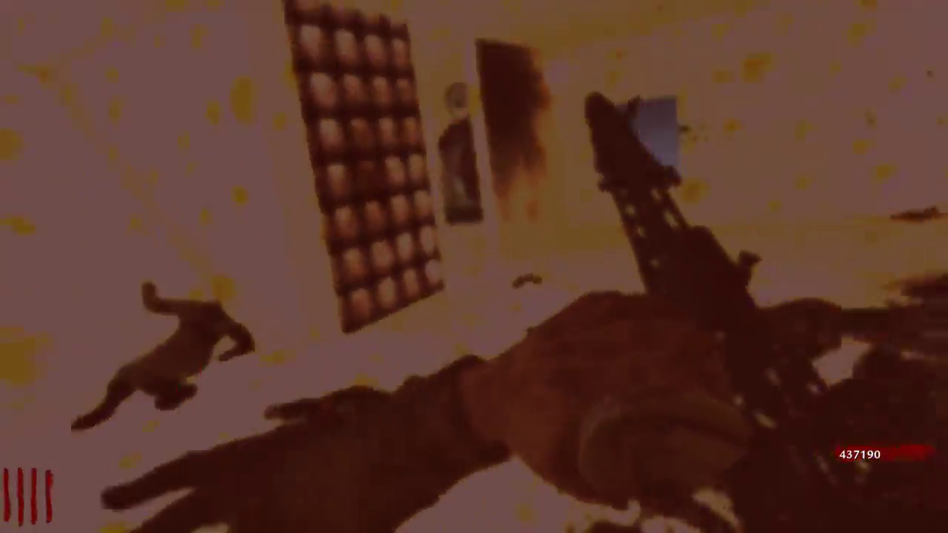
click(474, 266)
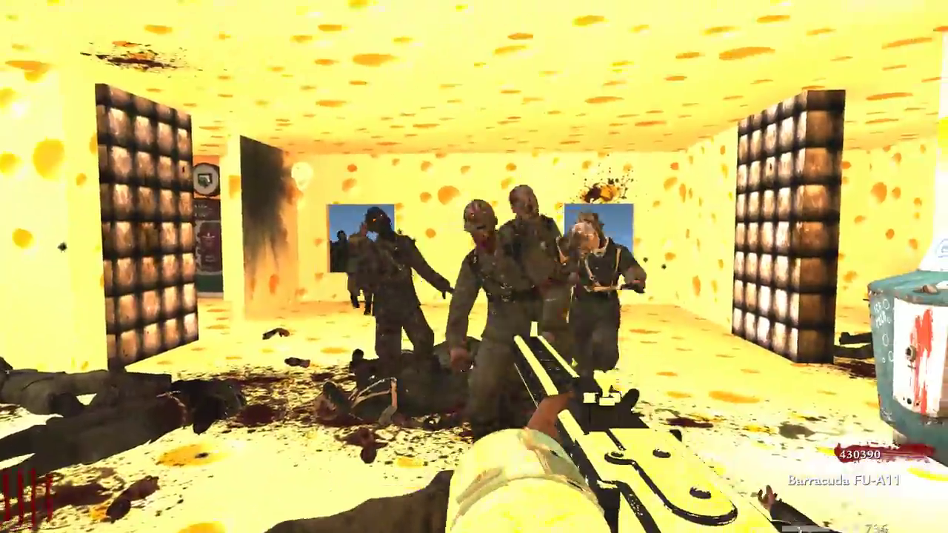
Sweep the Barracuda FU-A11 across the zombie crowd, then pause the game
click(474, 267)
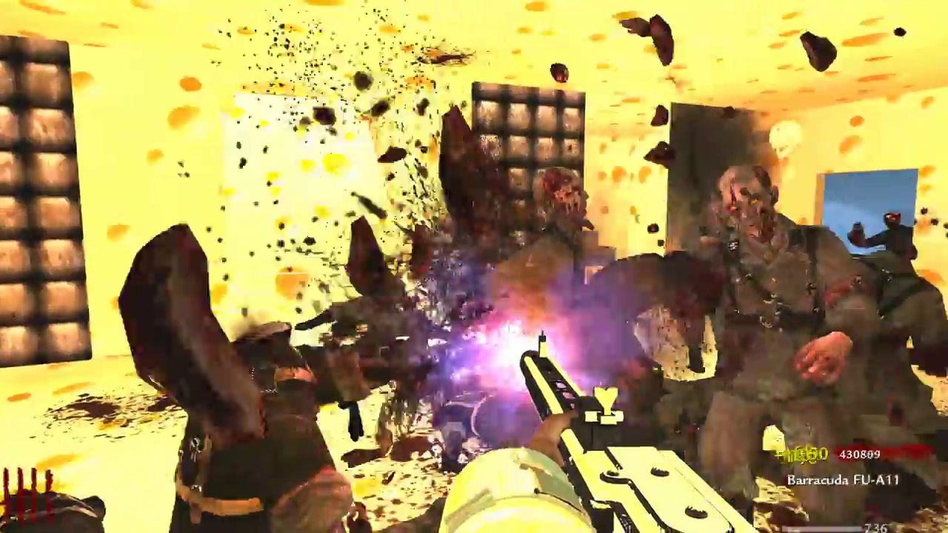
click(474, 266)
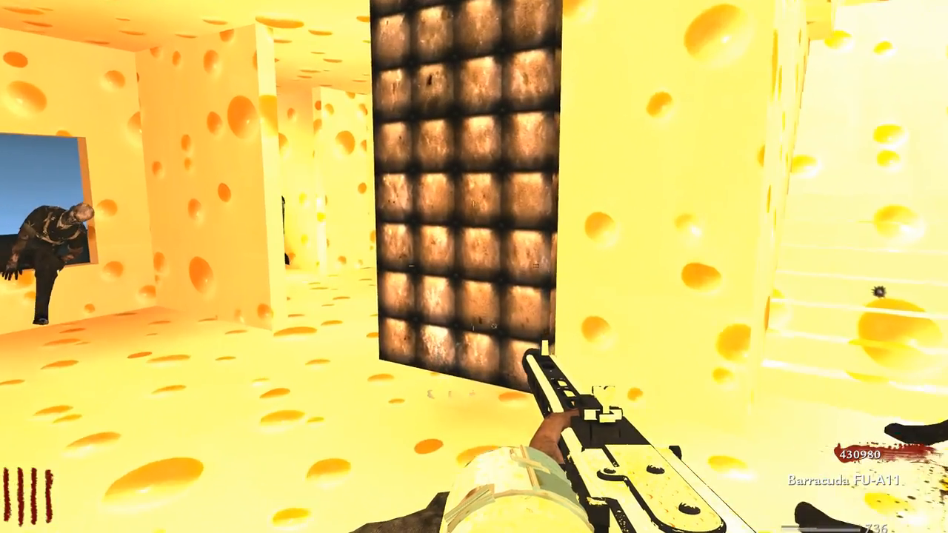
key(Escape)
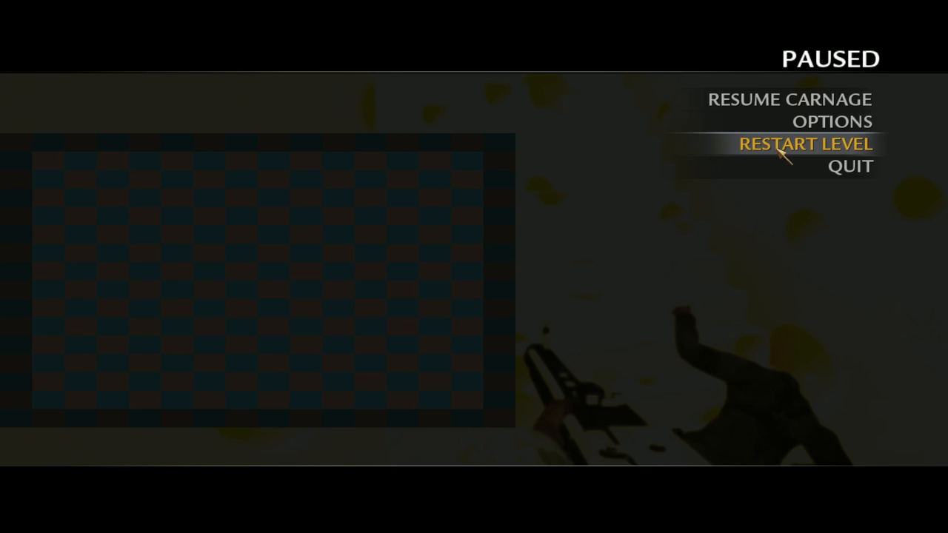
Quit the level and the game entirely, confirming both prompts, then check Steam notifications
click(850, 166)
click(196, 325)
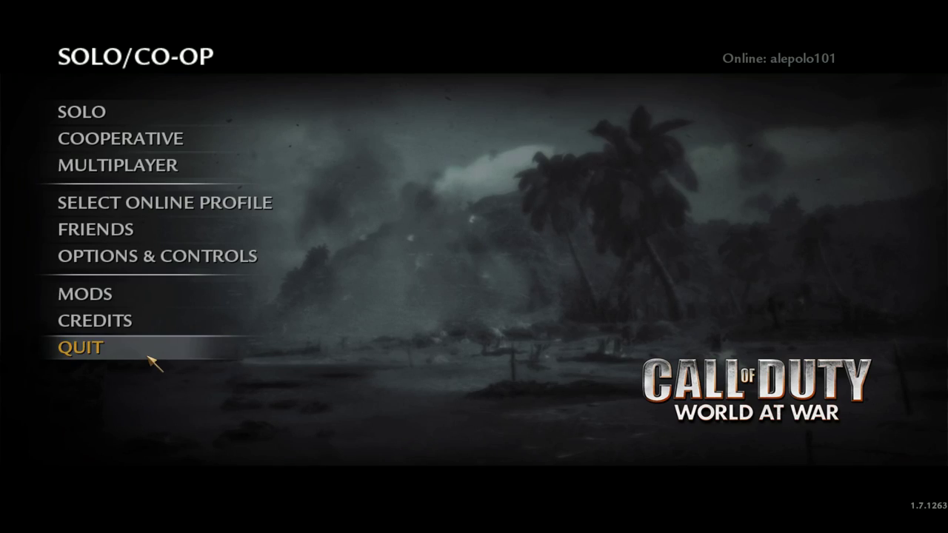
click(148, 357)
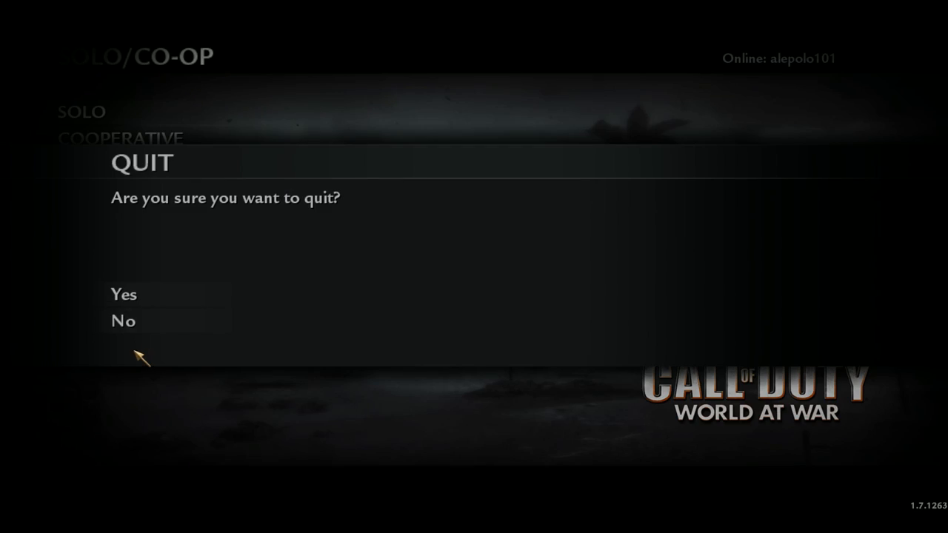
click(133, 295)
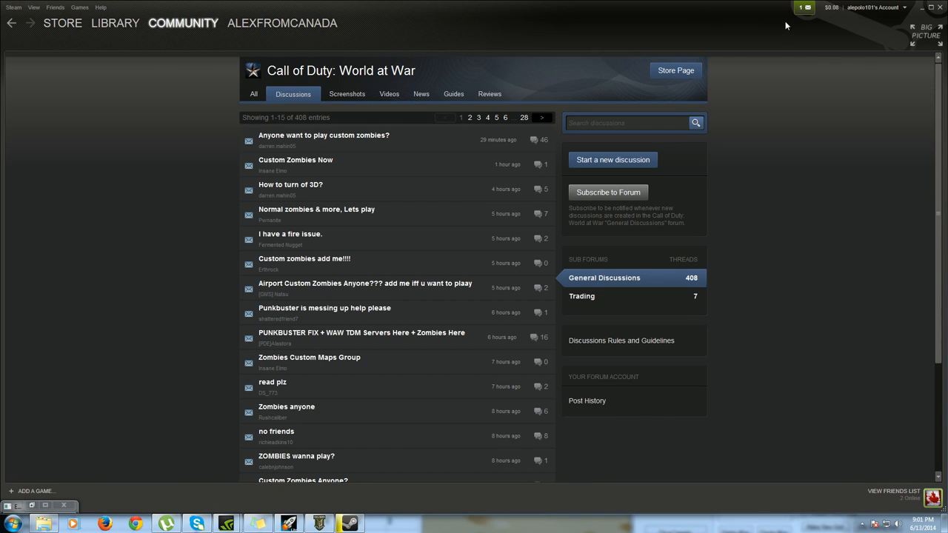
click(803, 8)
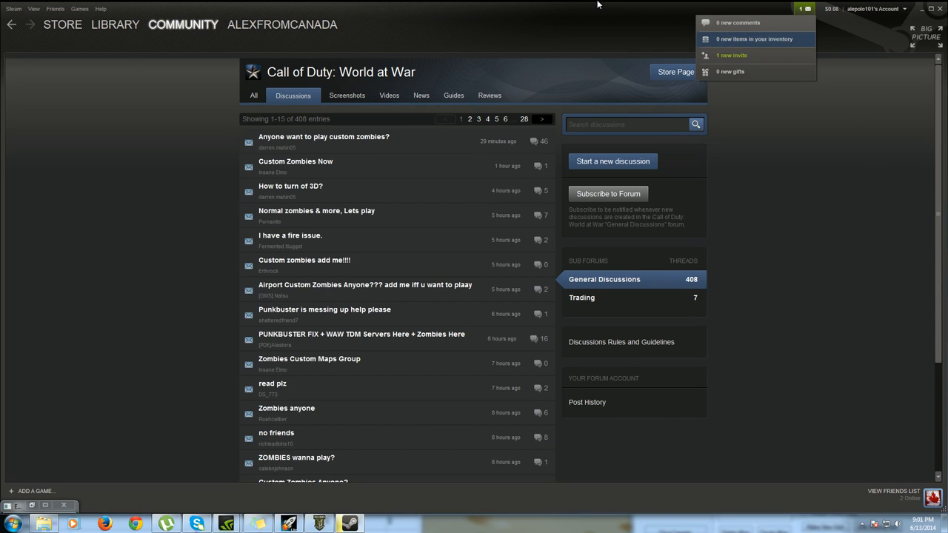
Minimise Steam and pull the Radiant window up to fill the screen
key(super+Down)
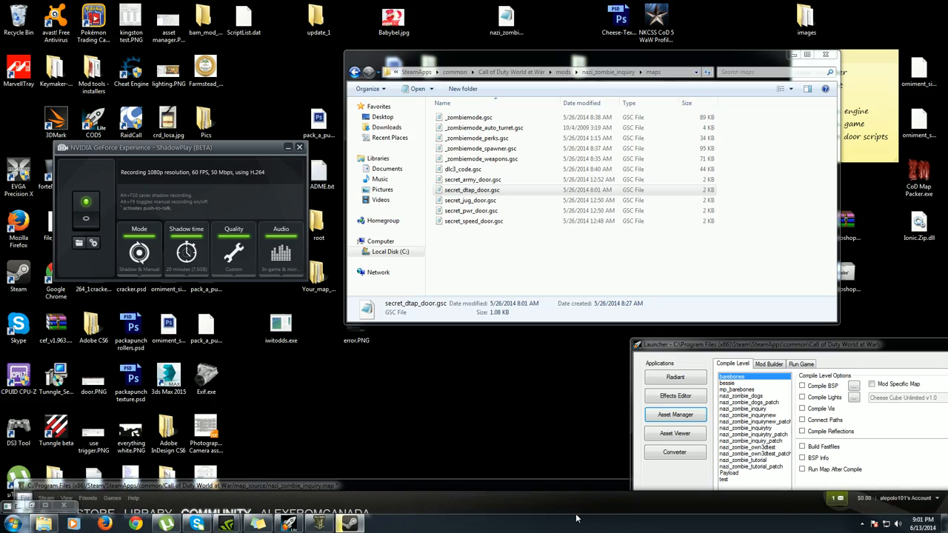
drag(249, 490, 248, 83)
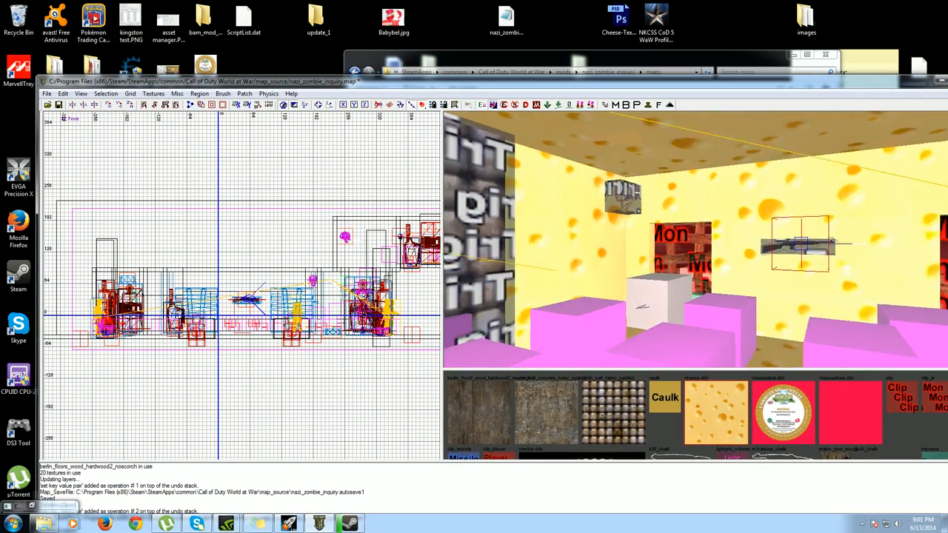
Fly the 3D camera through the cheese room past the Trig block, zombie dog and rifle panels
key(Up)
key(Left)
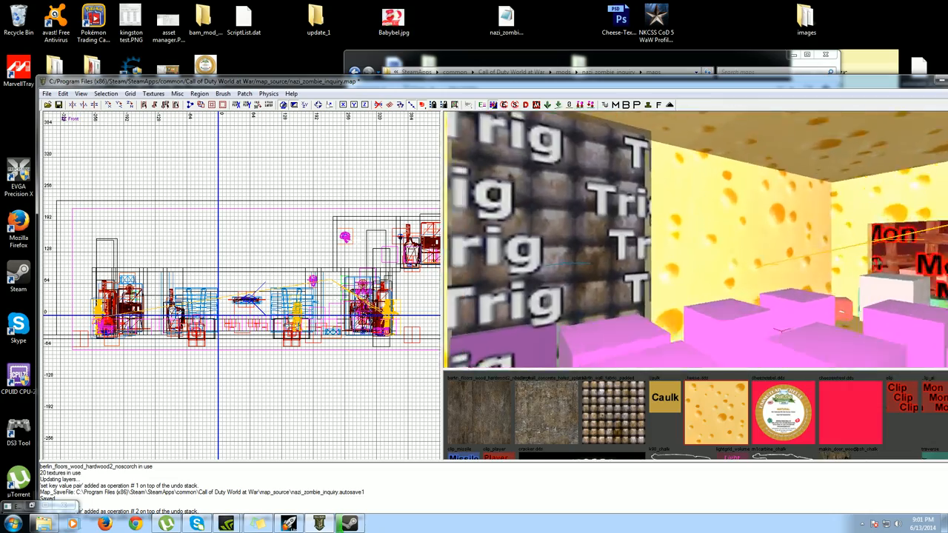
key(Up)
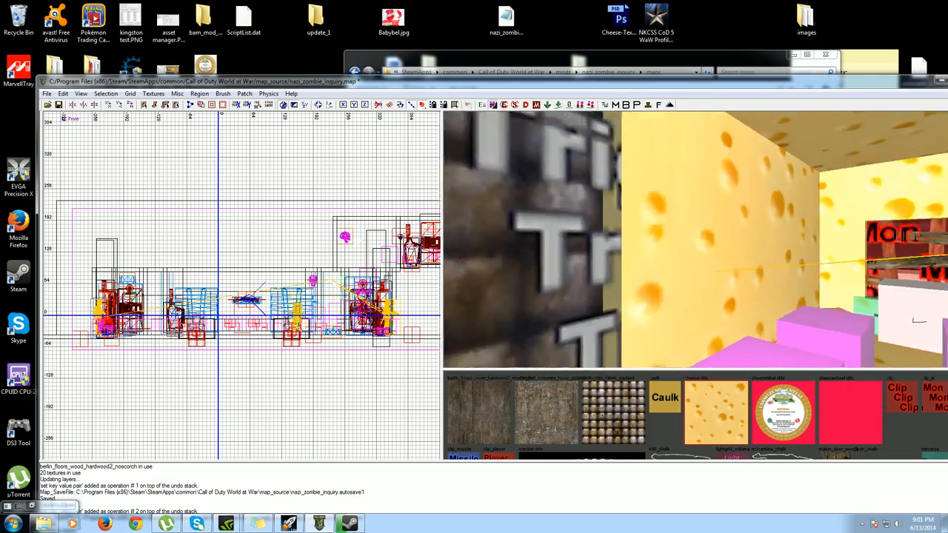
key(Right)
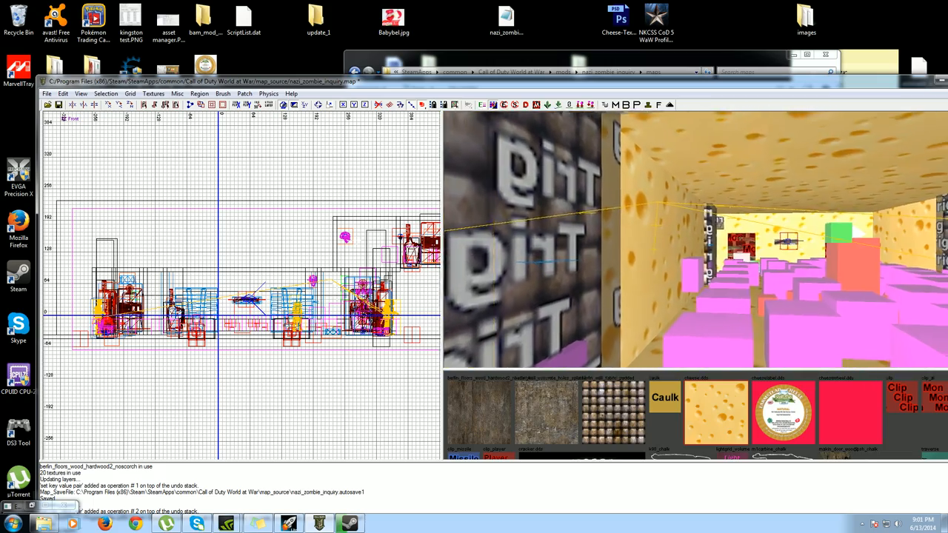
key(Up)
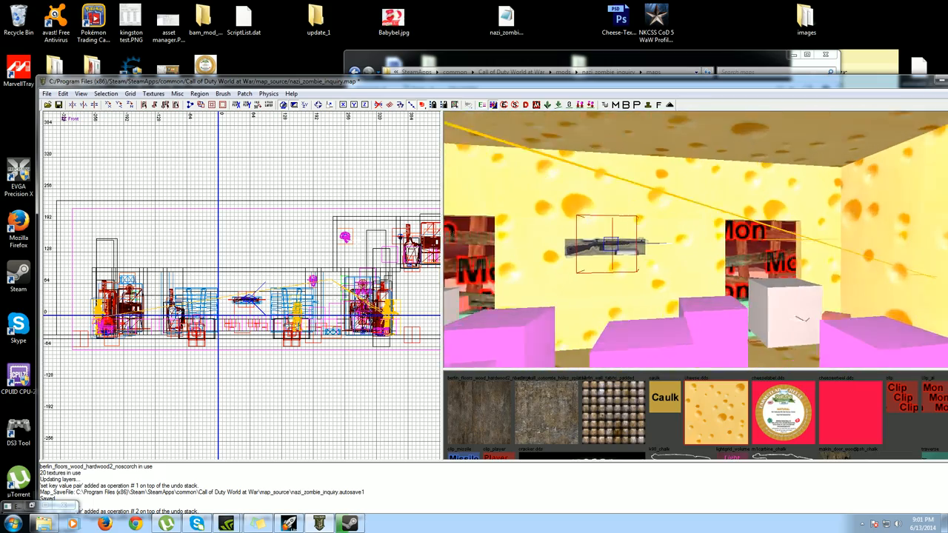
key(Left)
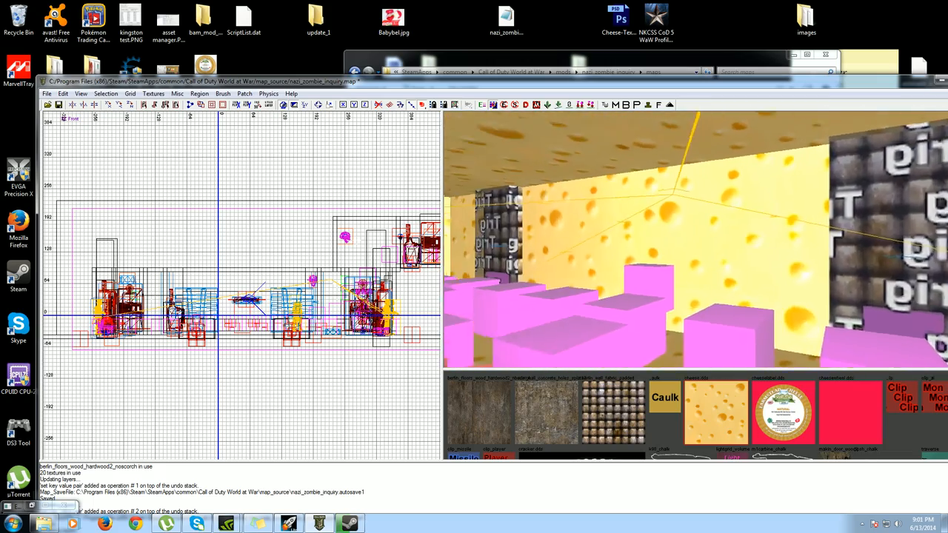
key(Left)
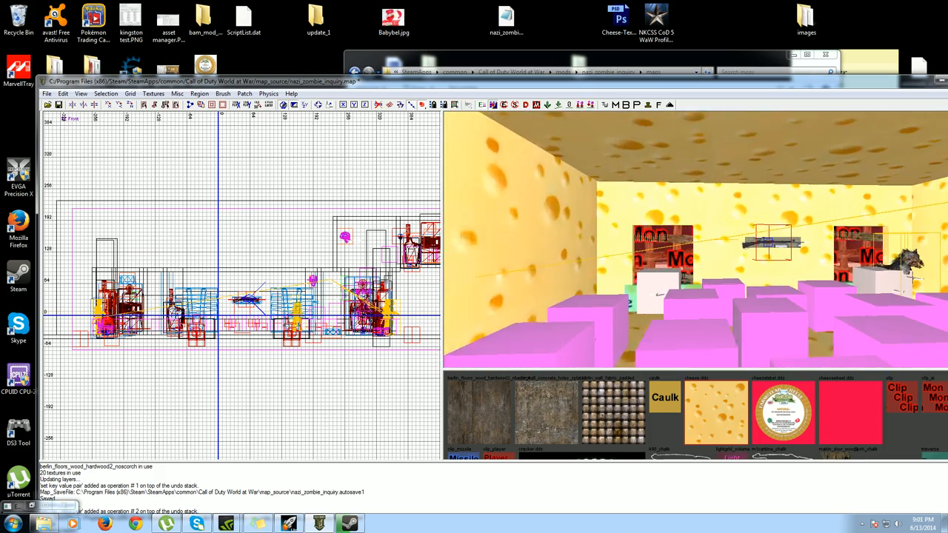
key(Right)
key(Down)
key(Down)
key(Left)
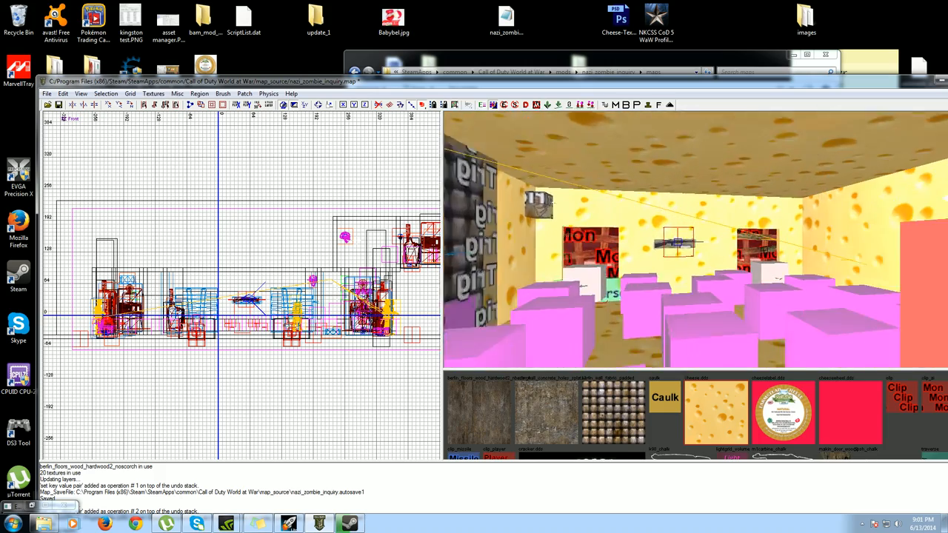
key(Down)
key(Left)
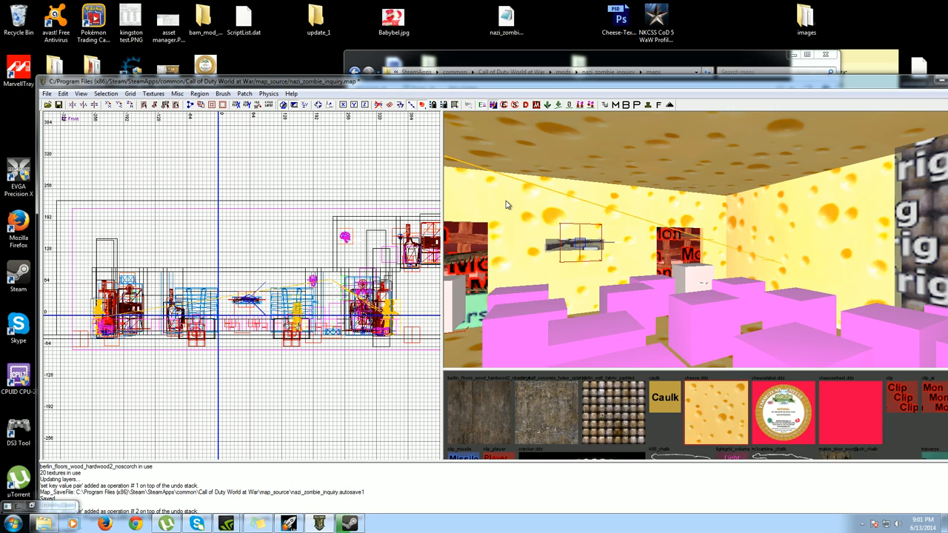
Look toward the Trig wall and posters room, lower Radiant to reveal the folder, and start a browser
key(Right)
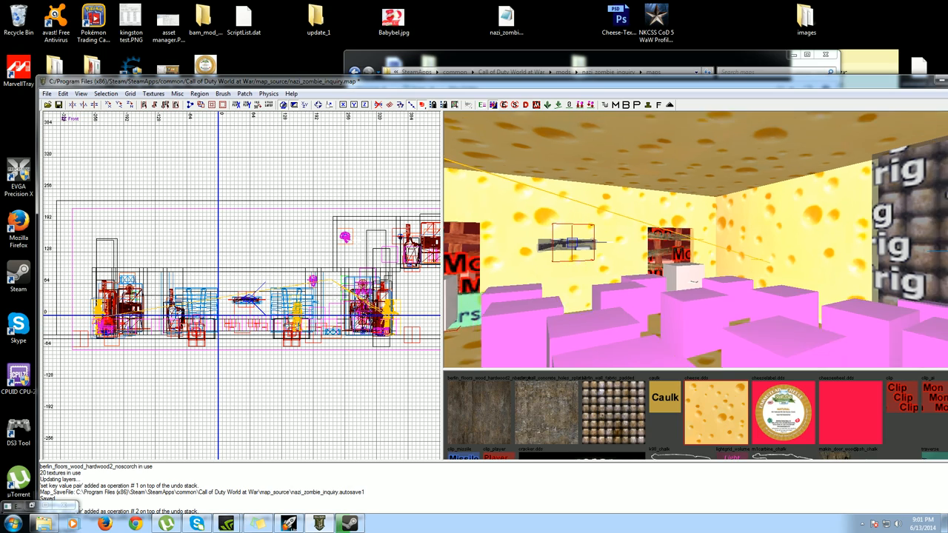
key(Up)
key(Up)
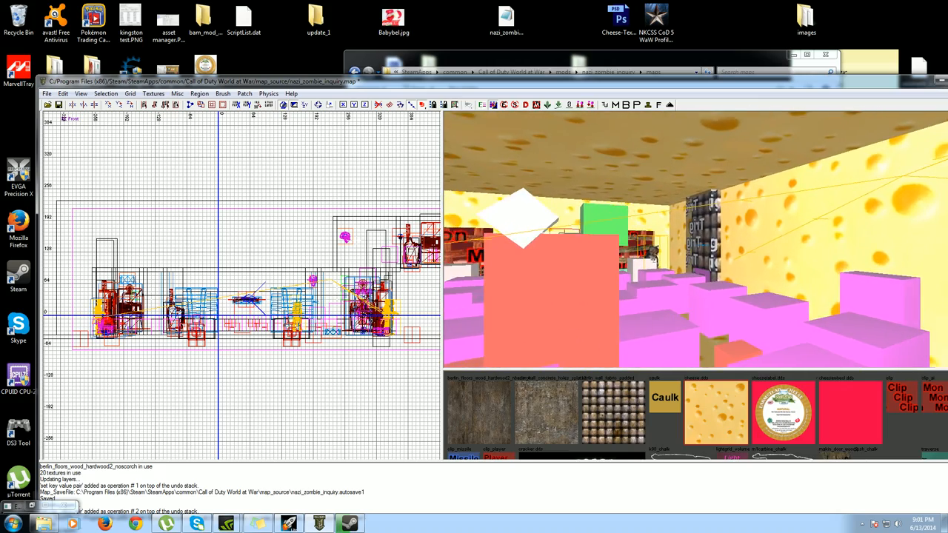
key(Left)
right_click(583, 223)
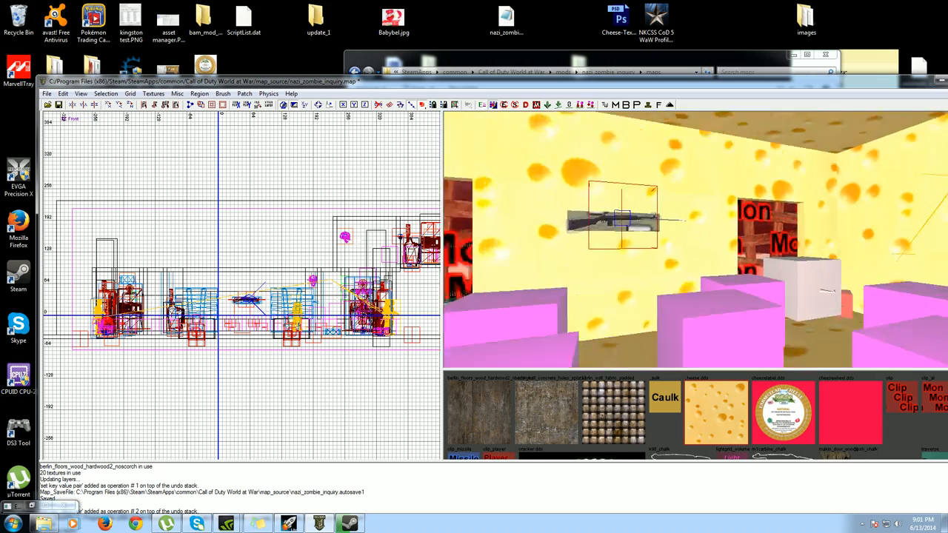
right_click(611, 90)
drag(611, 90, 604, 289)
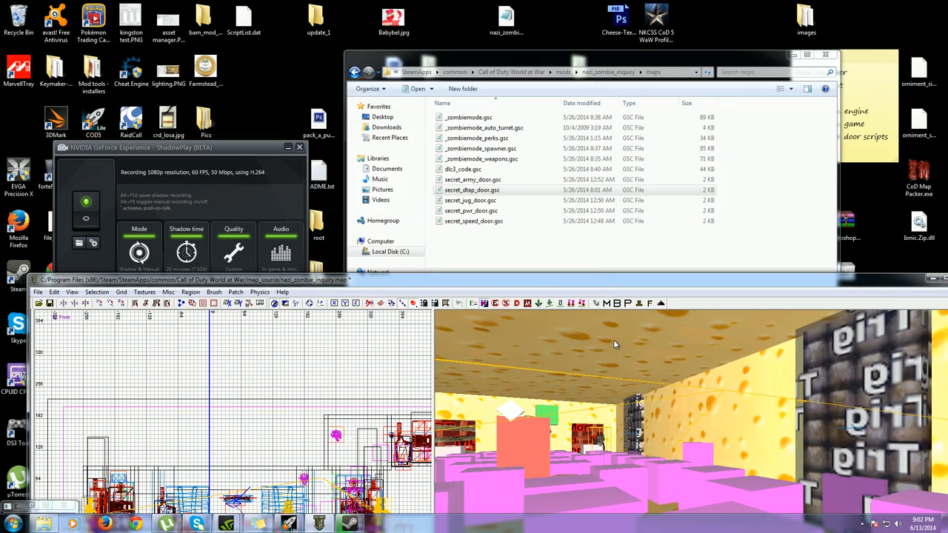
mouse_move(604, 289)
mouse_down()
mouse_move(620, 368)
mouse_move(616, 335)
mouse_move(592, 332)
mouse_up()
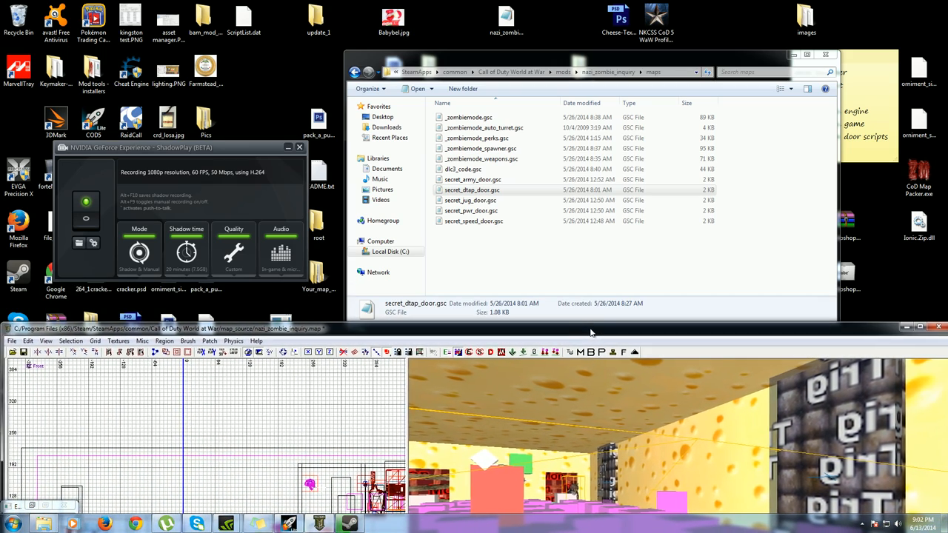
click(105, 523)
Move the browser aside and load zombiemodding.com from the address bar
drag(347, 15, 558, 15)
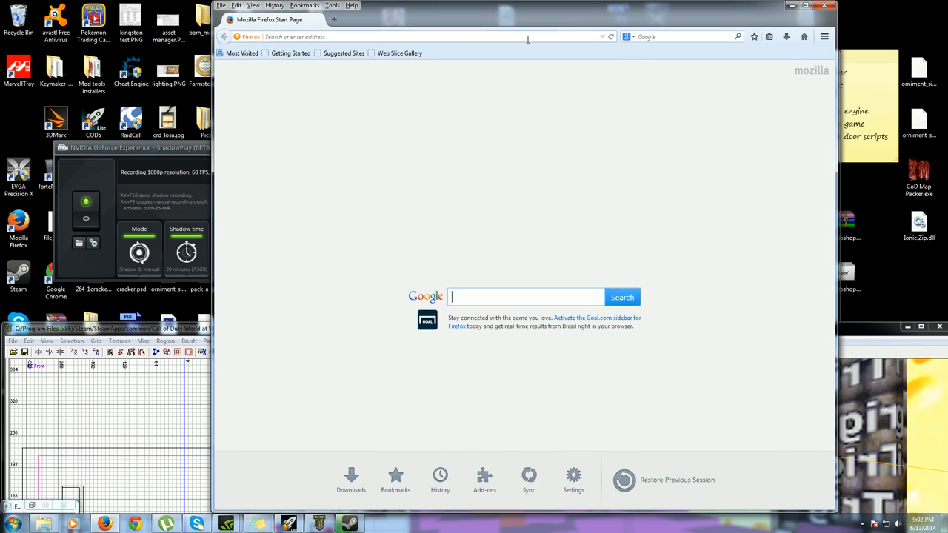
click(528, 38)
text(zom)
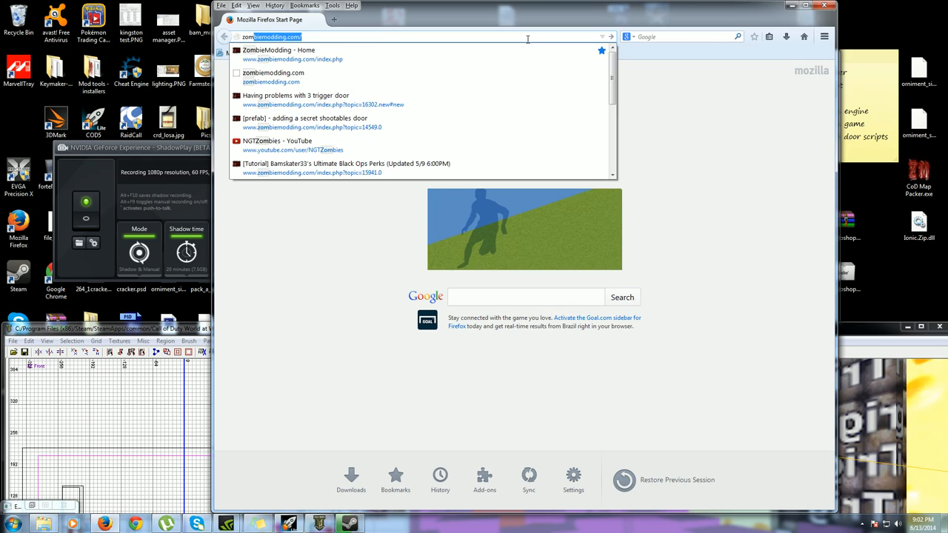
text(biemodding.c)
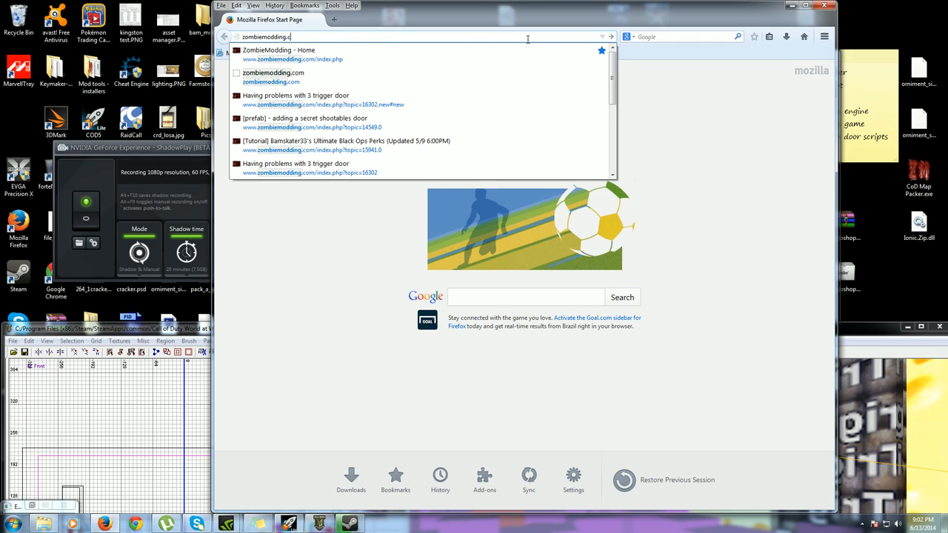
key(Return)
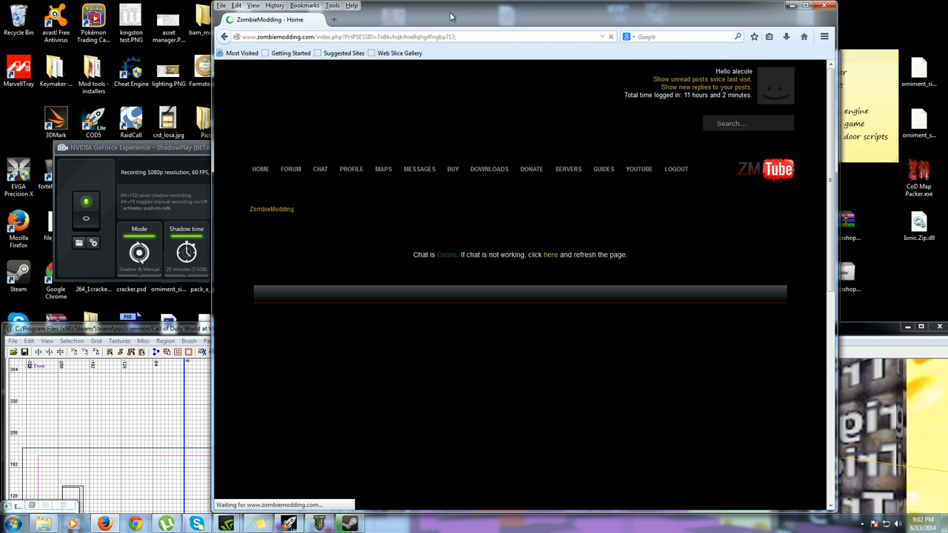
drag(450, 16, 468, 16)
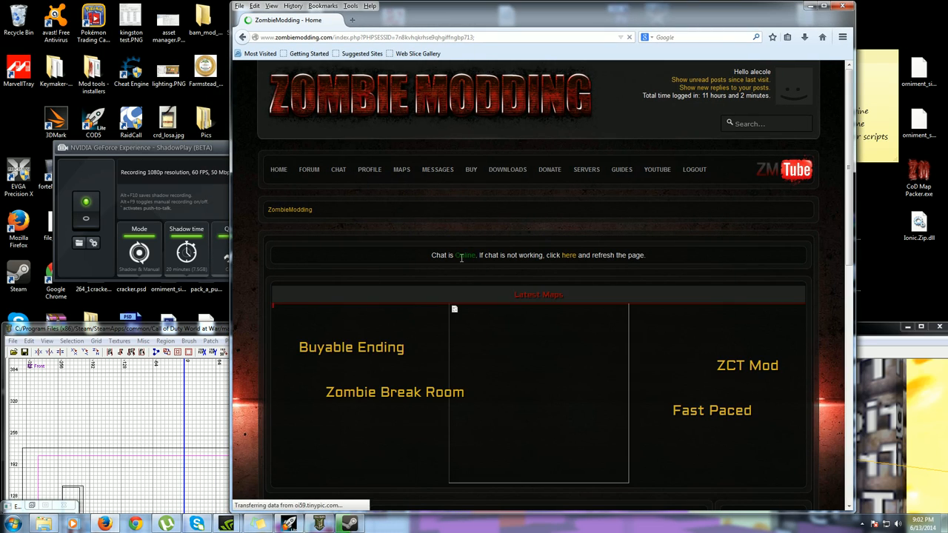
Clear an accidental text selection and drag Radiant back to the front
drag(480, 255, 463, 256)
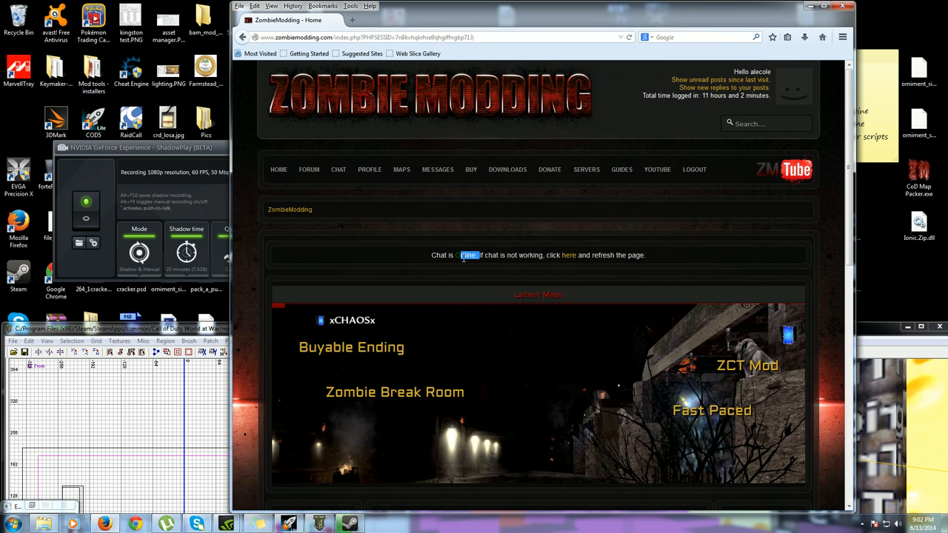
click(476, 257)
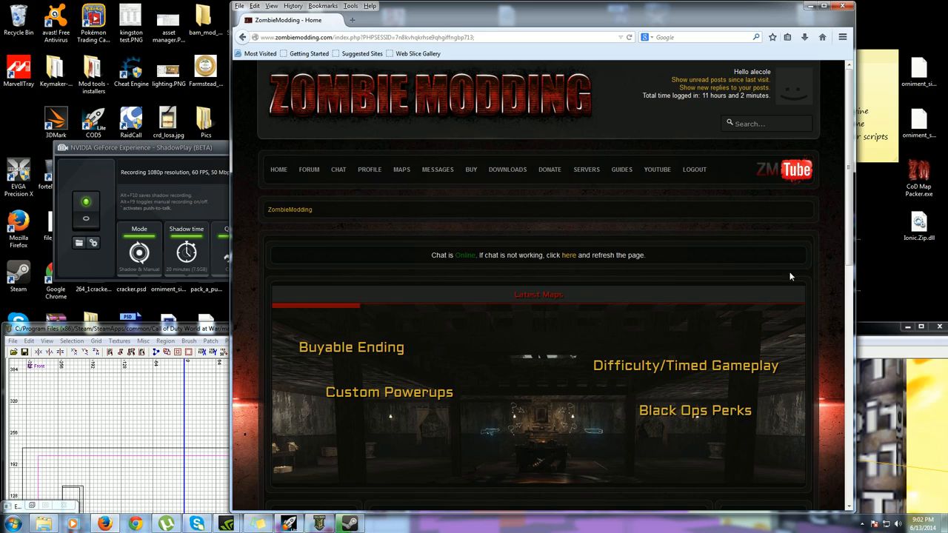
drag(893, 333, 862, 56)
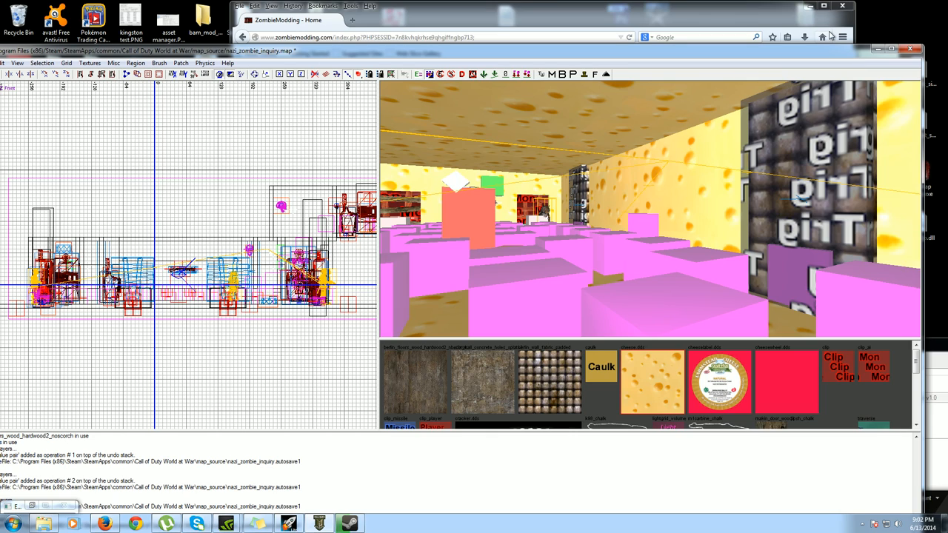
Look around the cheese room in the 3D view, then minimise Radiant to show the ZombieModding site
right_drag(672, 211, 677, 207)
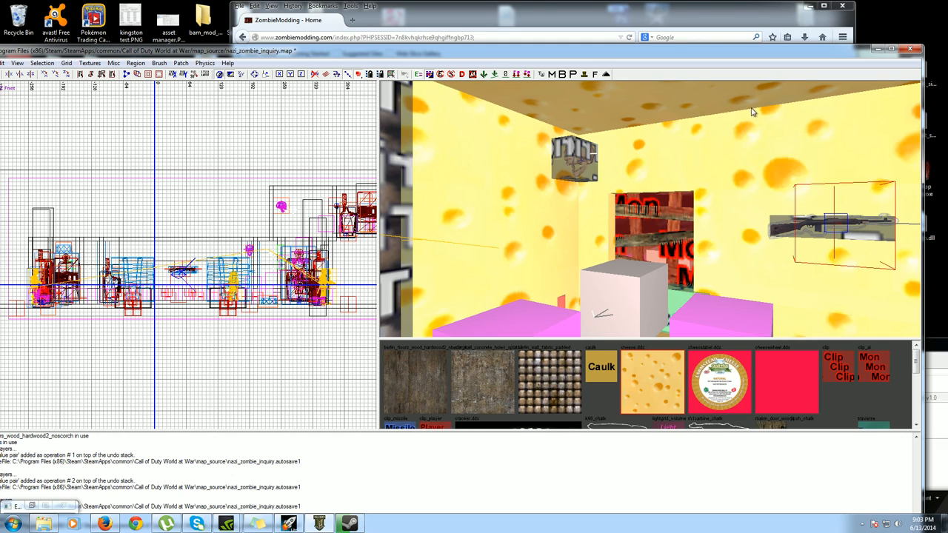
click(879, 48)
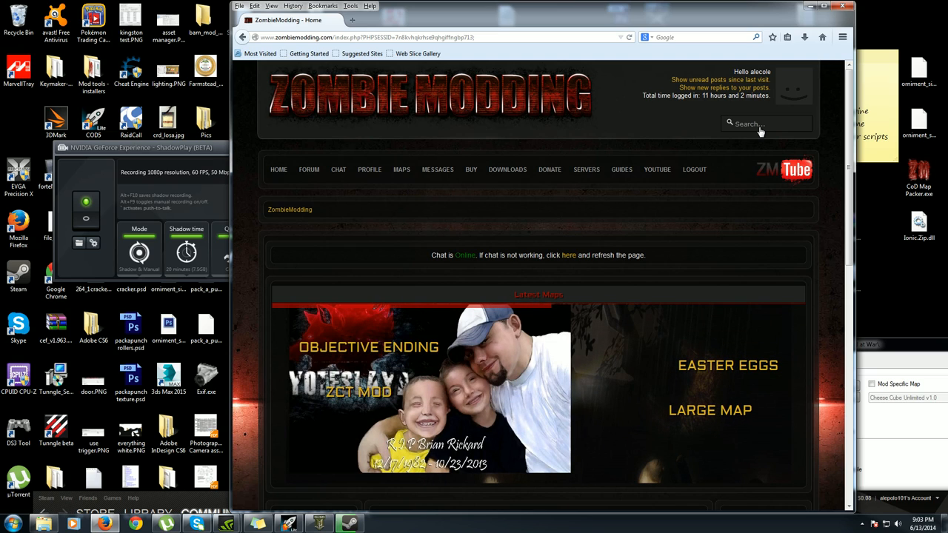
scroll(707, 157, down, 3)
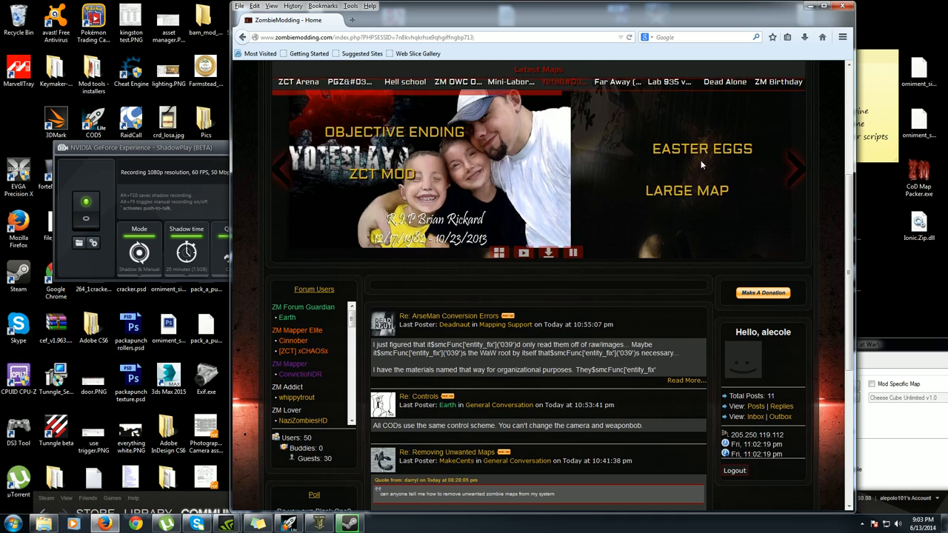
scroll(681, 148, down, 2)
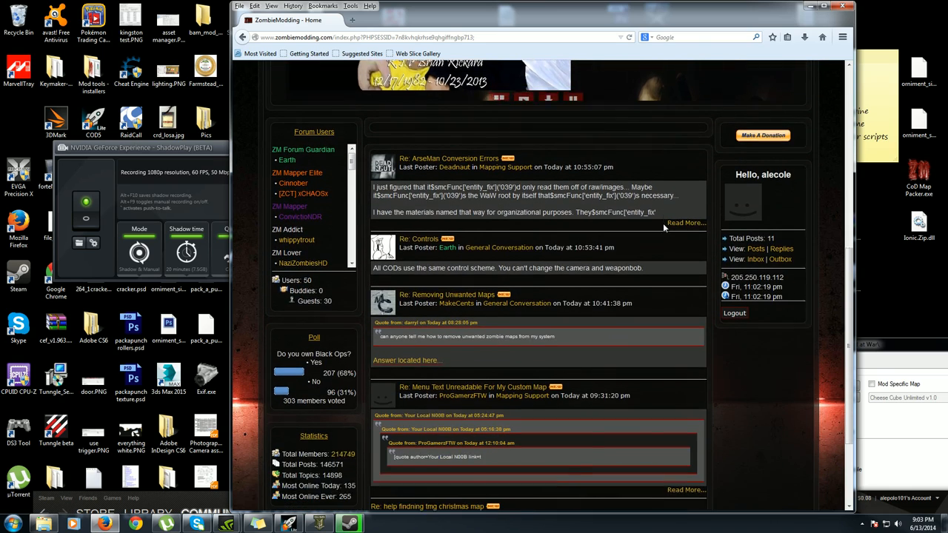